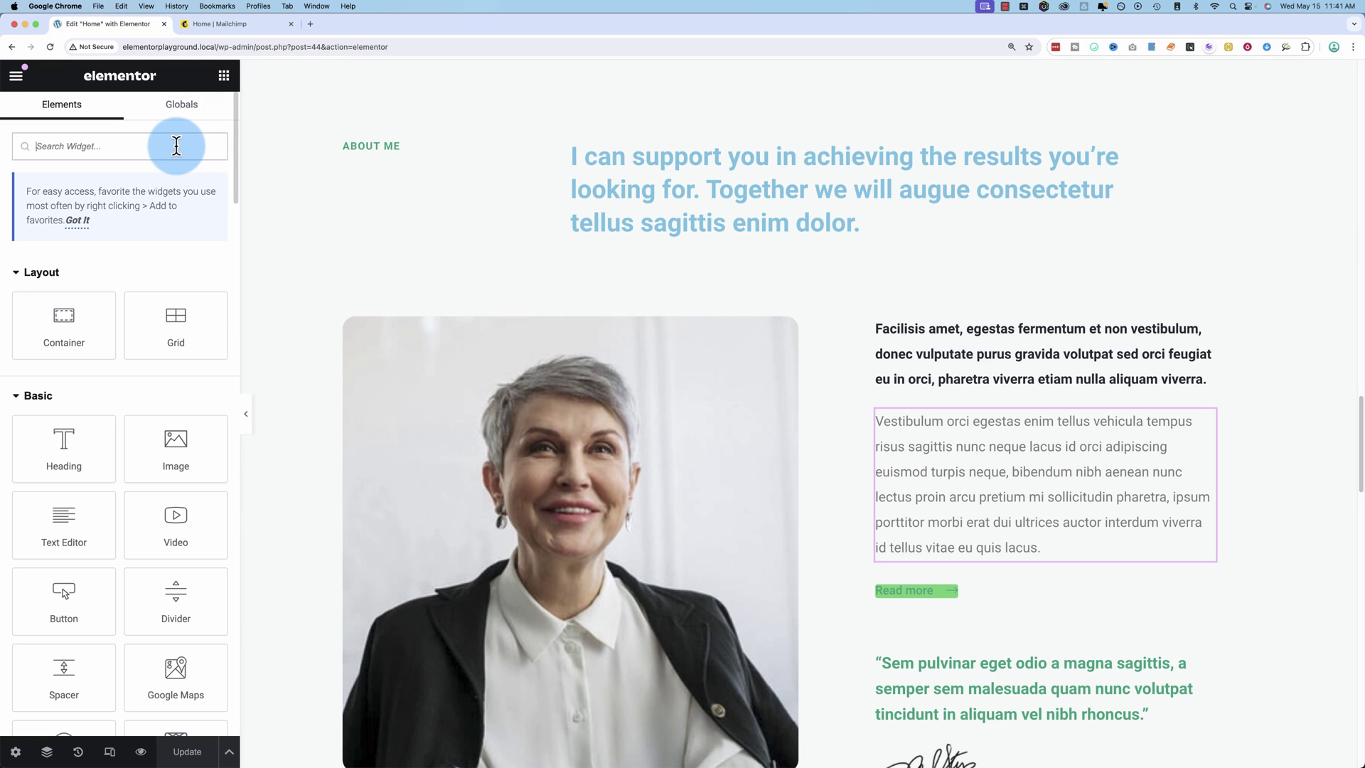
Search for the HTML widget, drop it into the About Me section and dismiss the AI offer.
{"action": "type", "text": "html"}
{"action": "left_click_drag", "start_coordinate": [78, 278], "coordinate": [928, 419]}
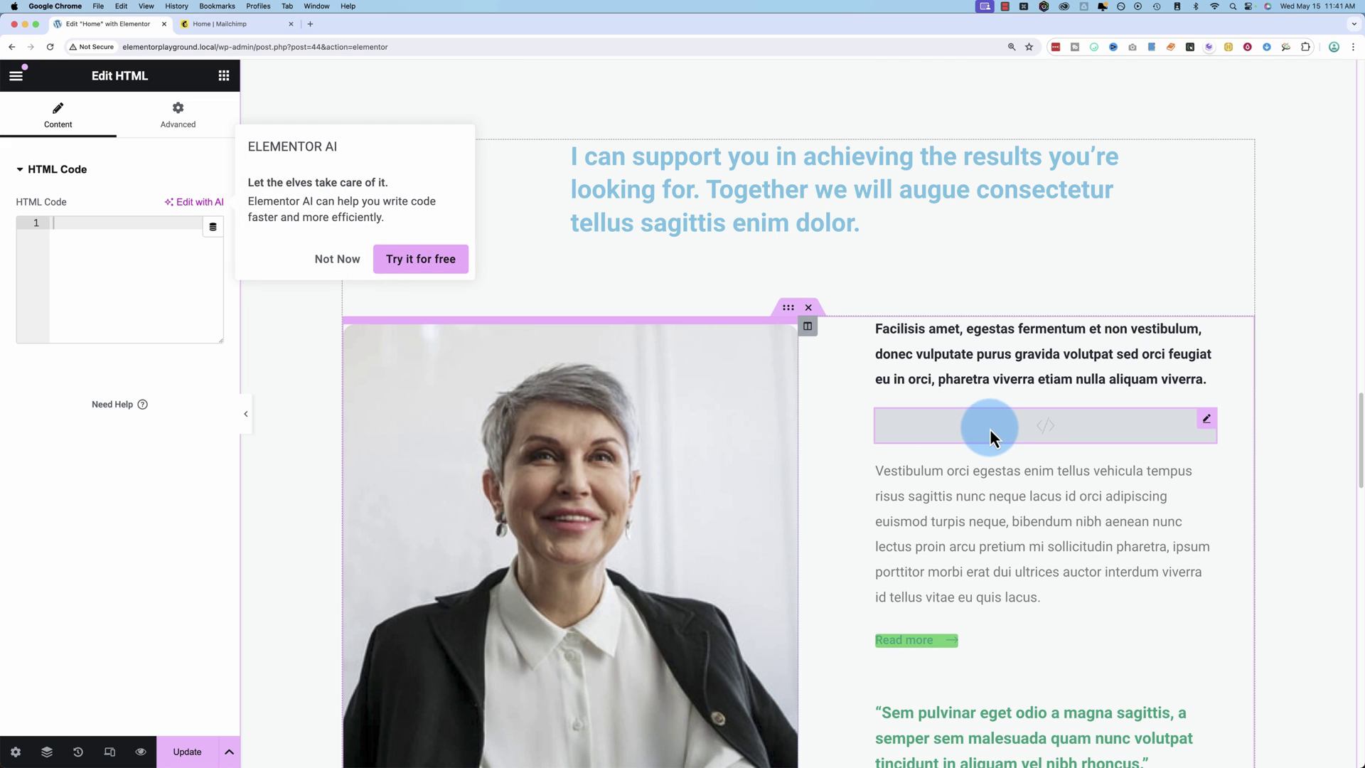
{"action": "left_click", "coordinate": [325, 268]}
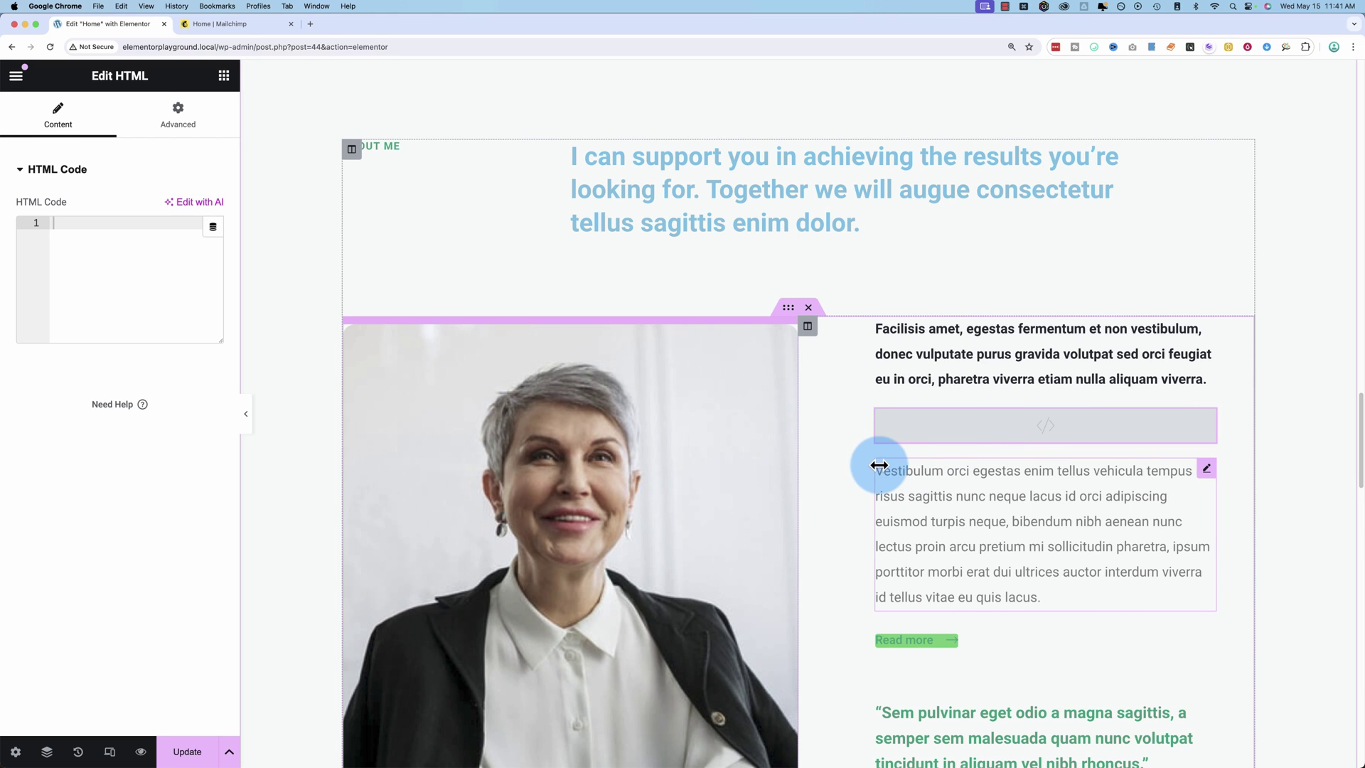
Position the HTML widget below the bold intro paragraph and begin the <a name="" anchor code.
{"action": "left_click_drag", "start_coordinate": [924, 434], "coordinate": [905, 330]}
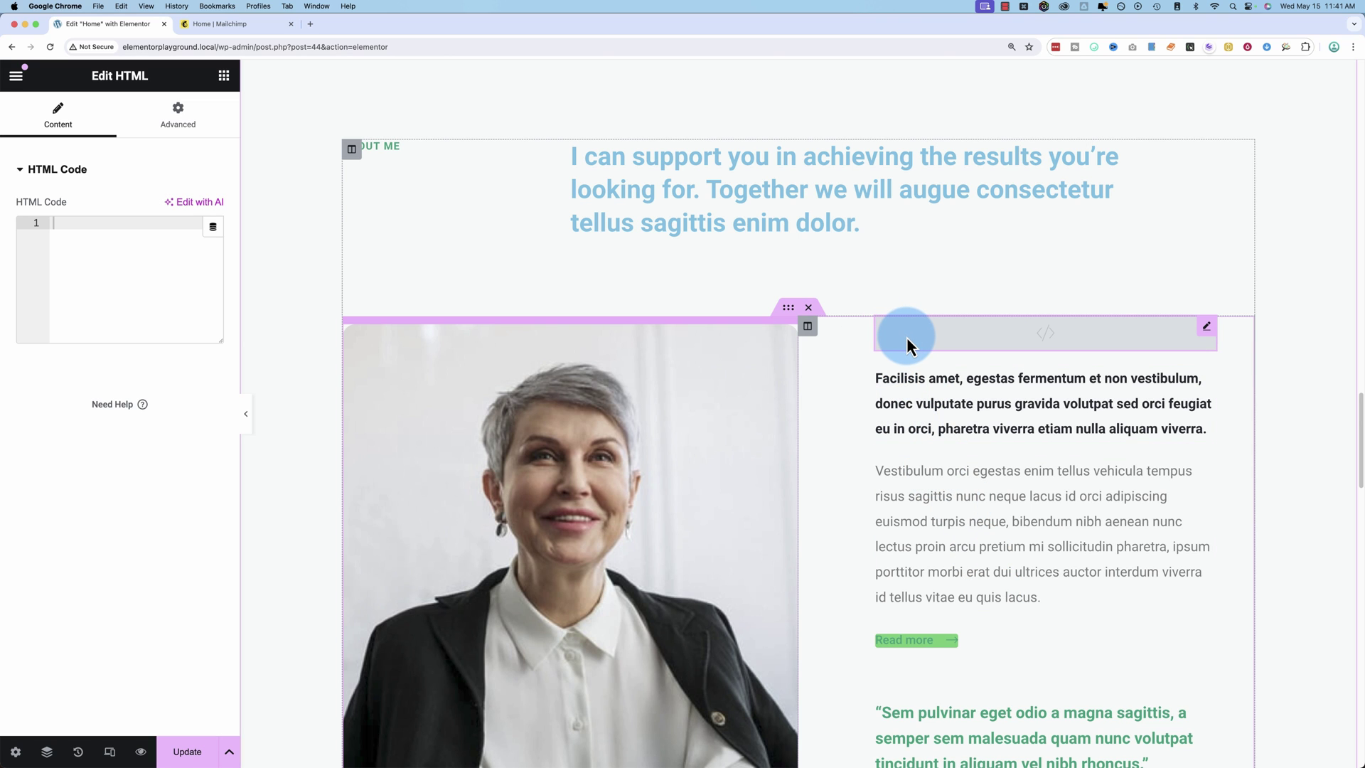
{"action": "left_click_drag", "start_coordinate": [939, 342], "coordinate": [951, 423]}
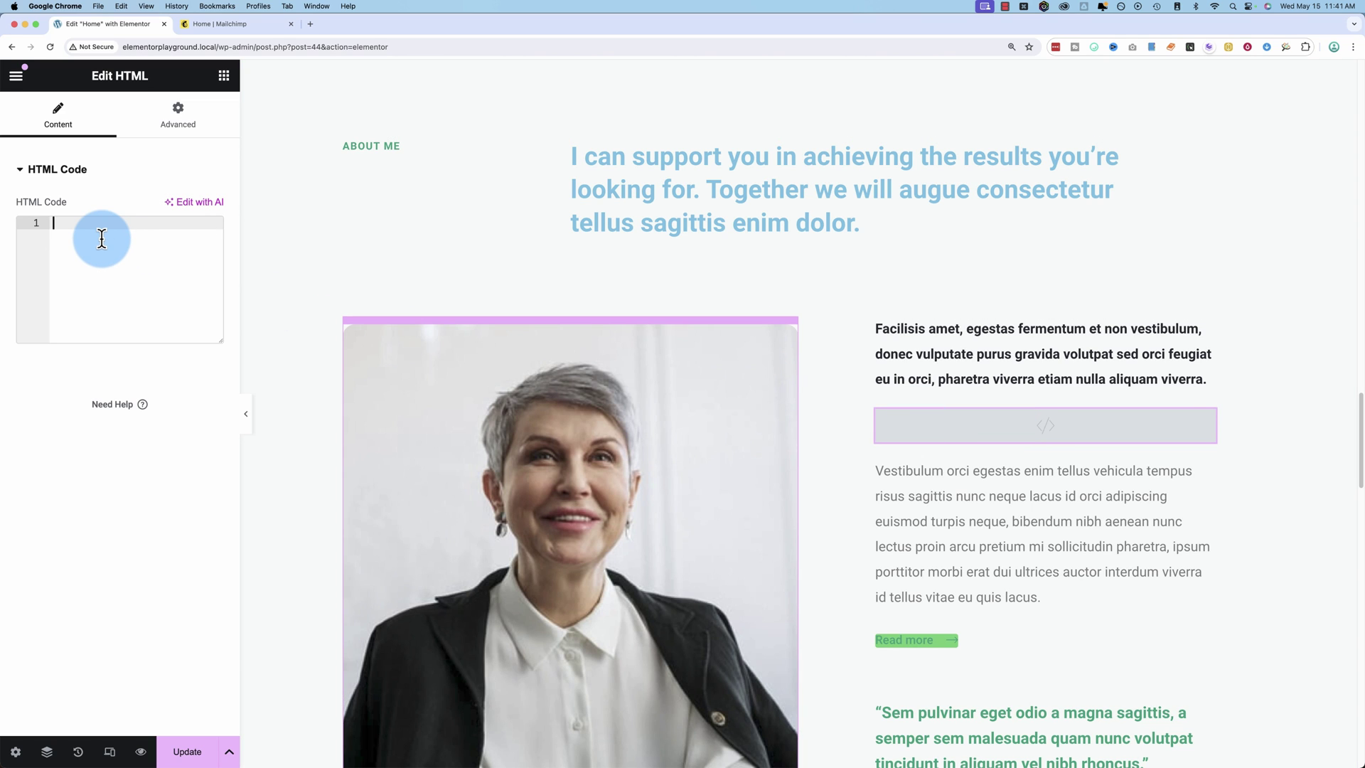
{"action": "type", "text": "<"}
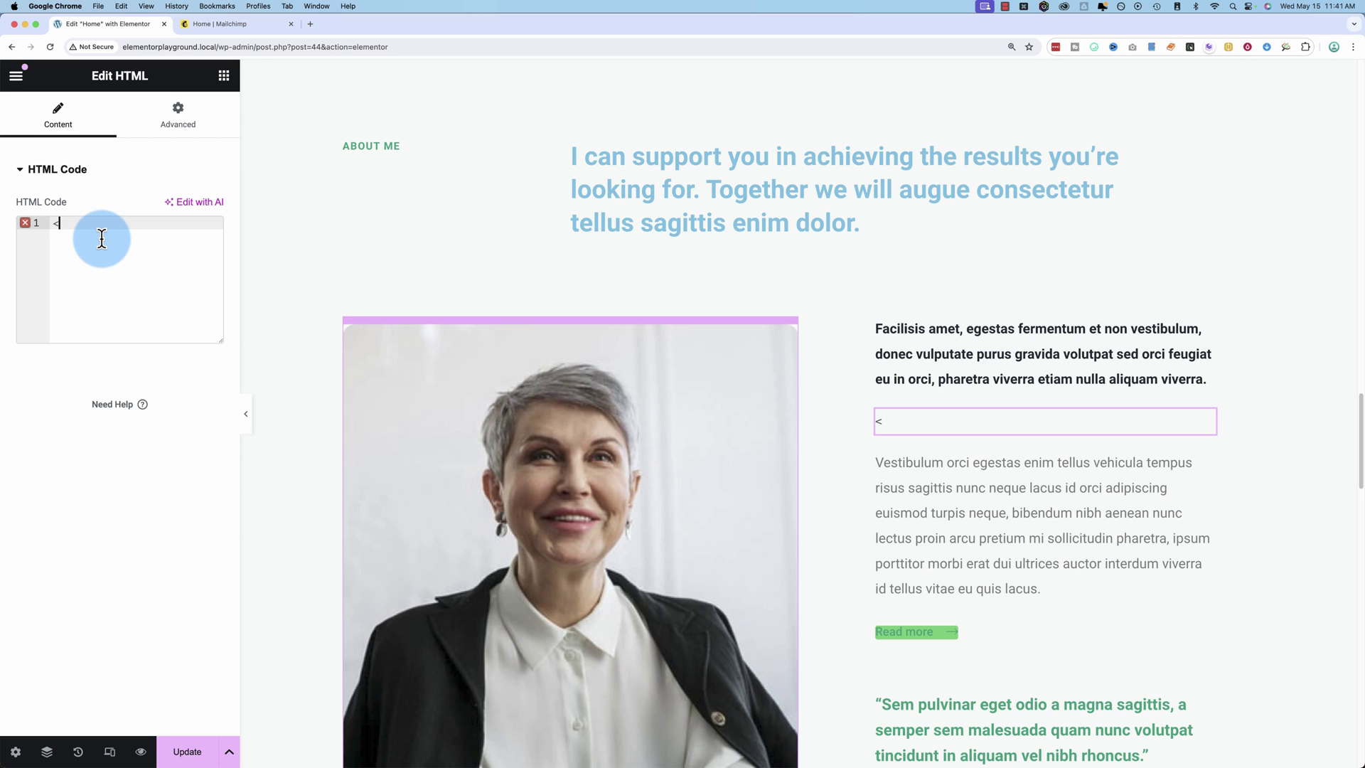
{"action": "type", "text": "a"}
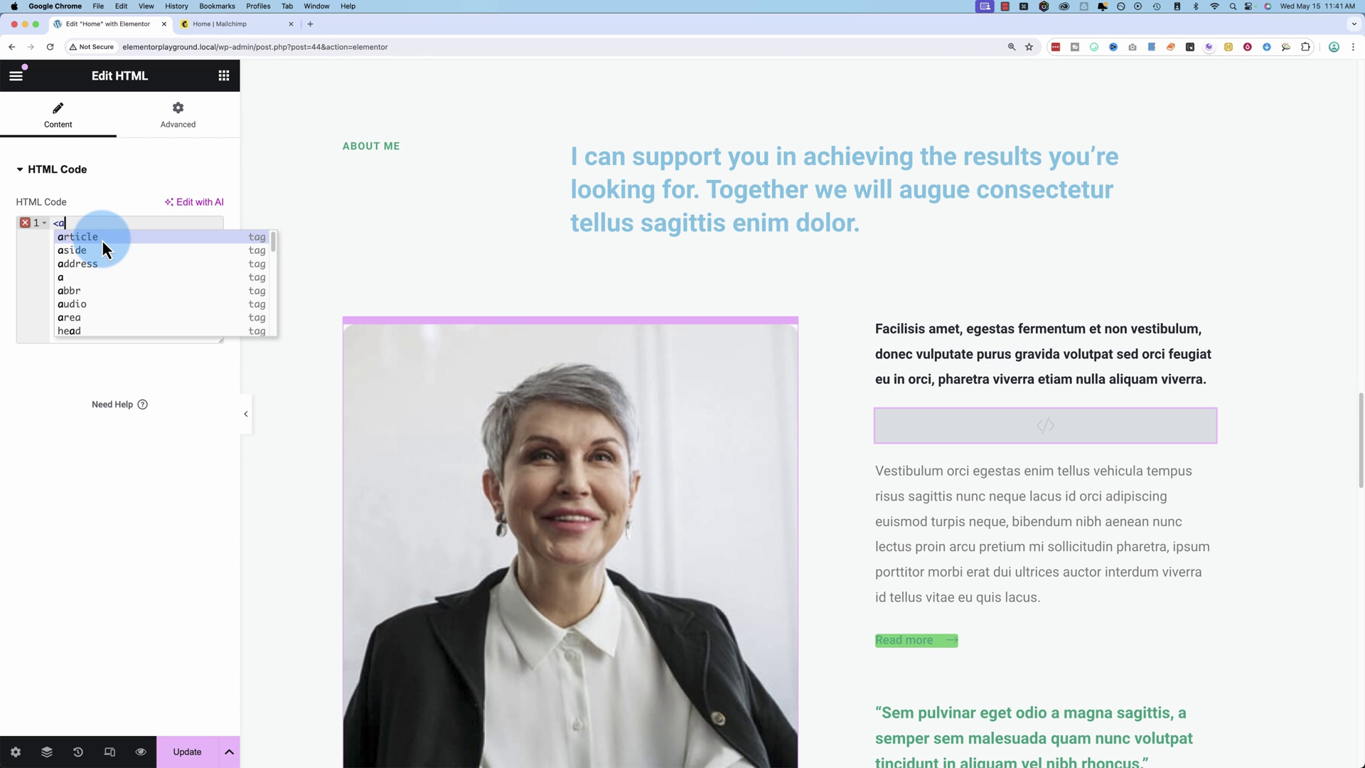
{"action": "type", "text": " name"}
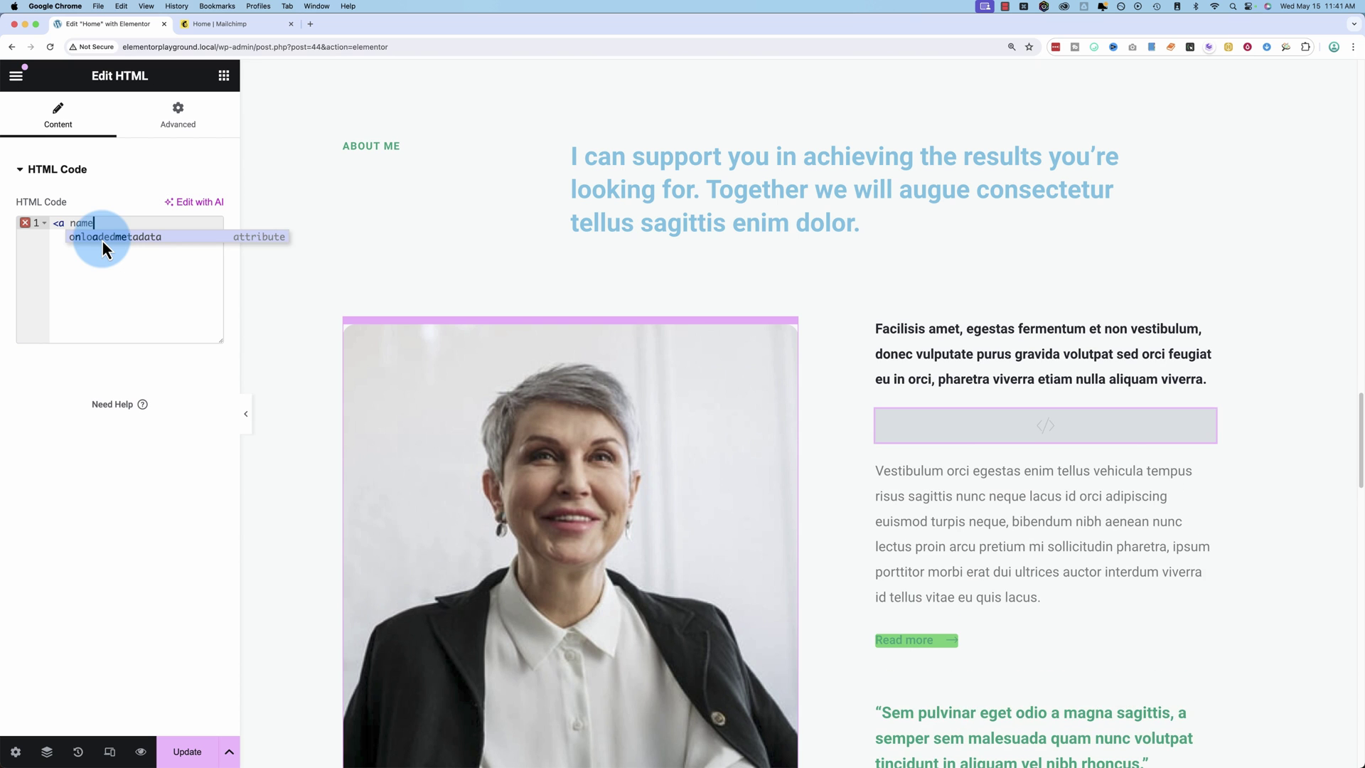
{"action": "type", "text": "="}
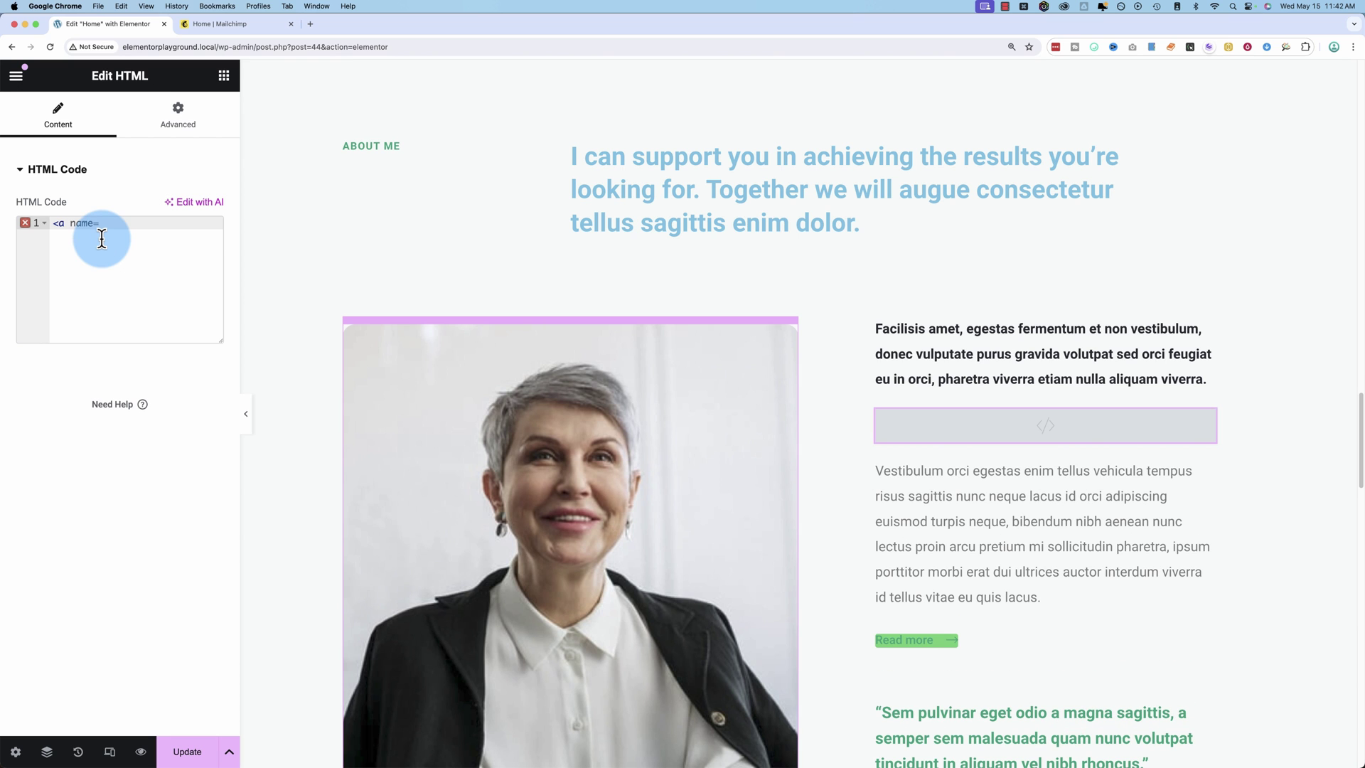
{"action": "type", "text": "\"\"></a>"}
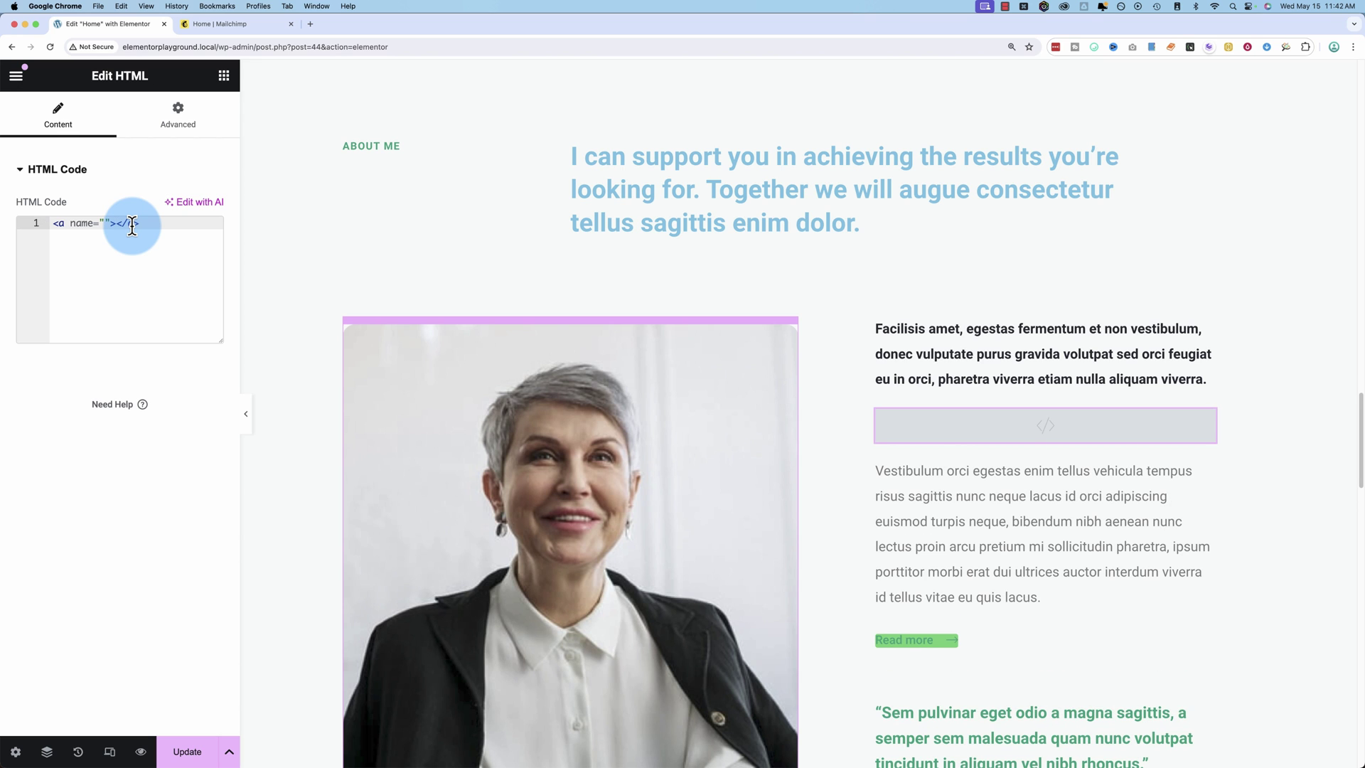
Complete the widget code as <a name="about-me"></a> and save the page with Update.
{"action": "mouse_move", "coordinate": [118, 222]}
{"action": "left_mouse_down"}
{"action": "mouse_move", "coordinate": [175, 221]}
{"action": "mouse_move", "coordinate": [113, 224]}
{"action": "left_mouse_up"}
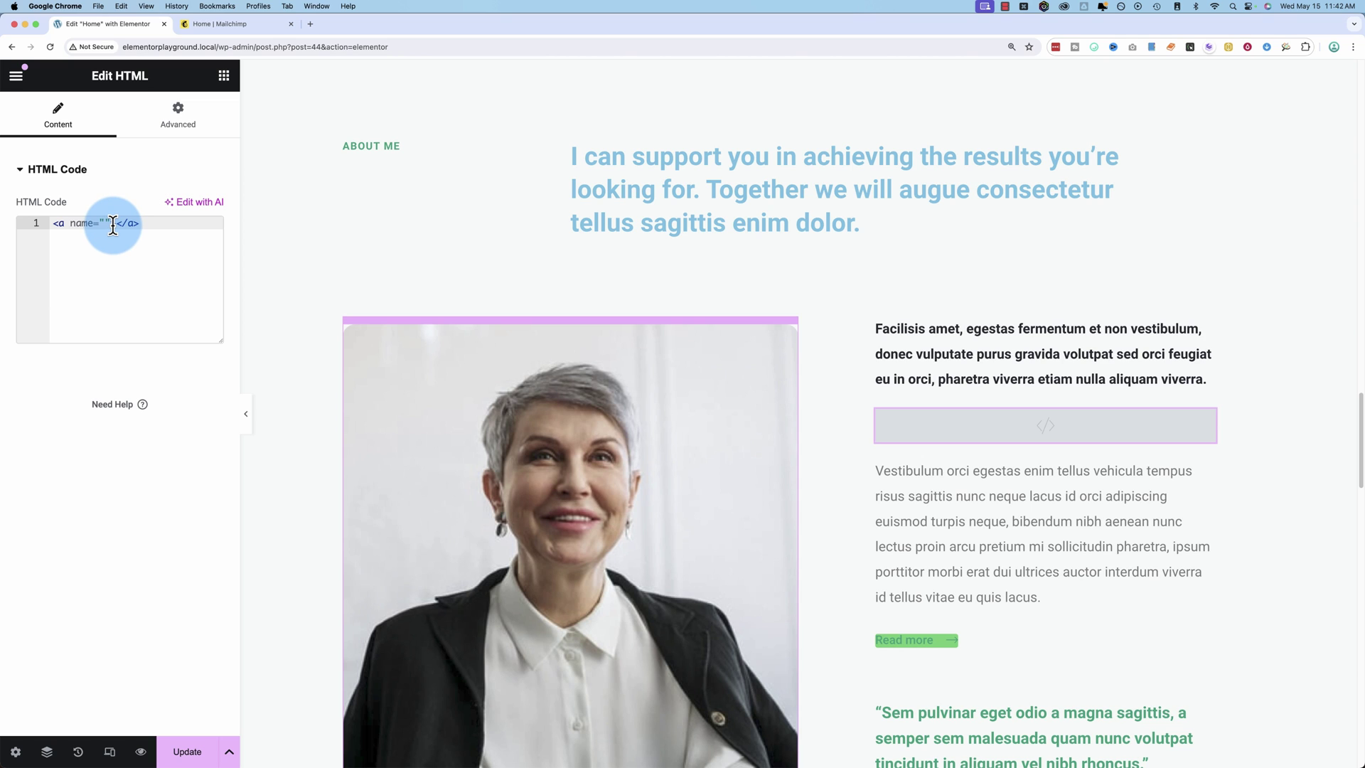
{"action": "left_click", "coordinate": [105, 223]}
{"action": "type", "text": "about-me"}
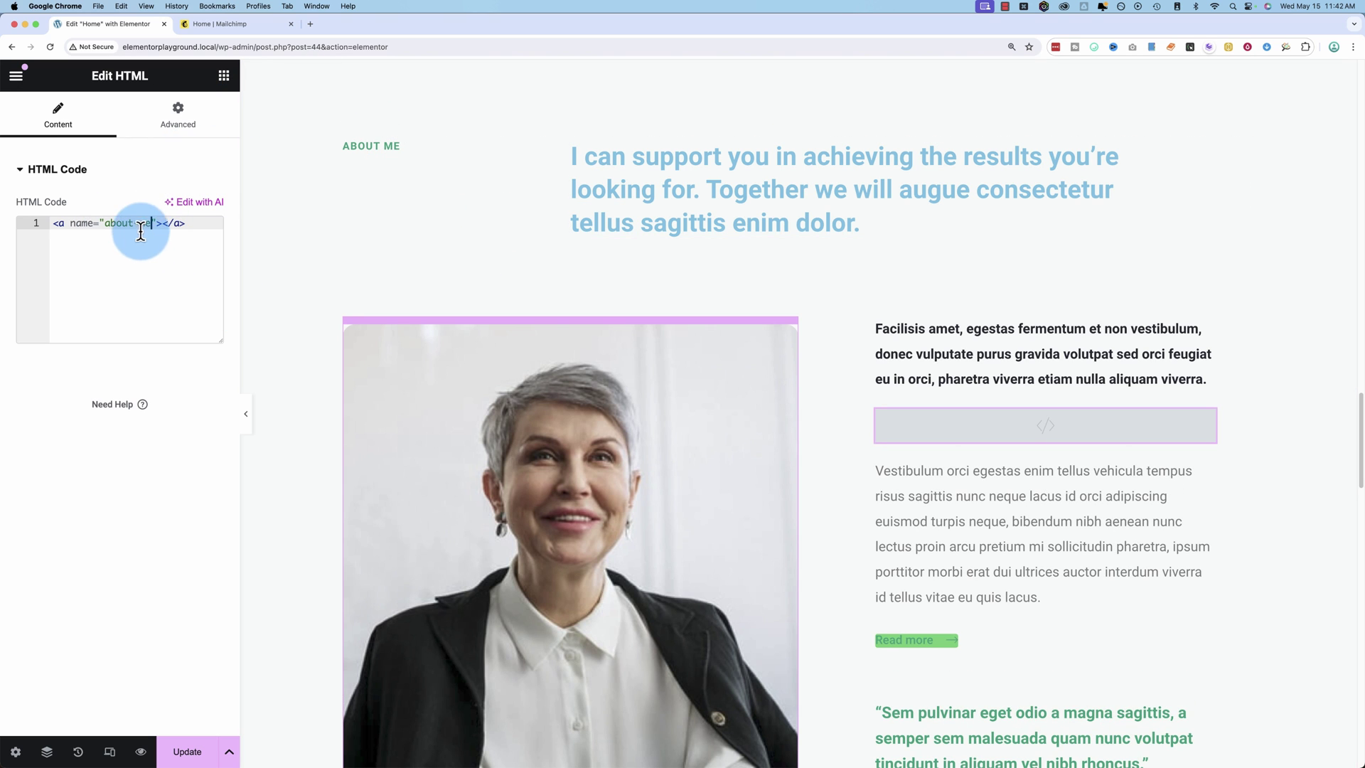
{"action": "left_click_drag", "start_coordinate": [106, 223], "coordinate": [152, 222]}
{"action": "left_click", "coordinate": [189, 755]}
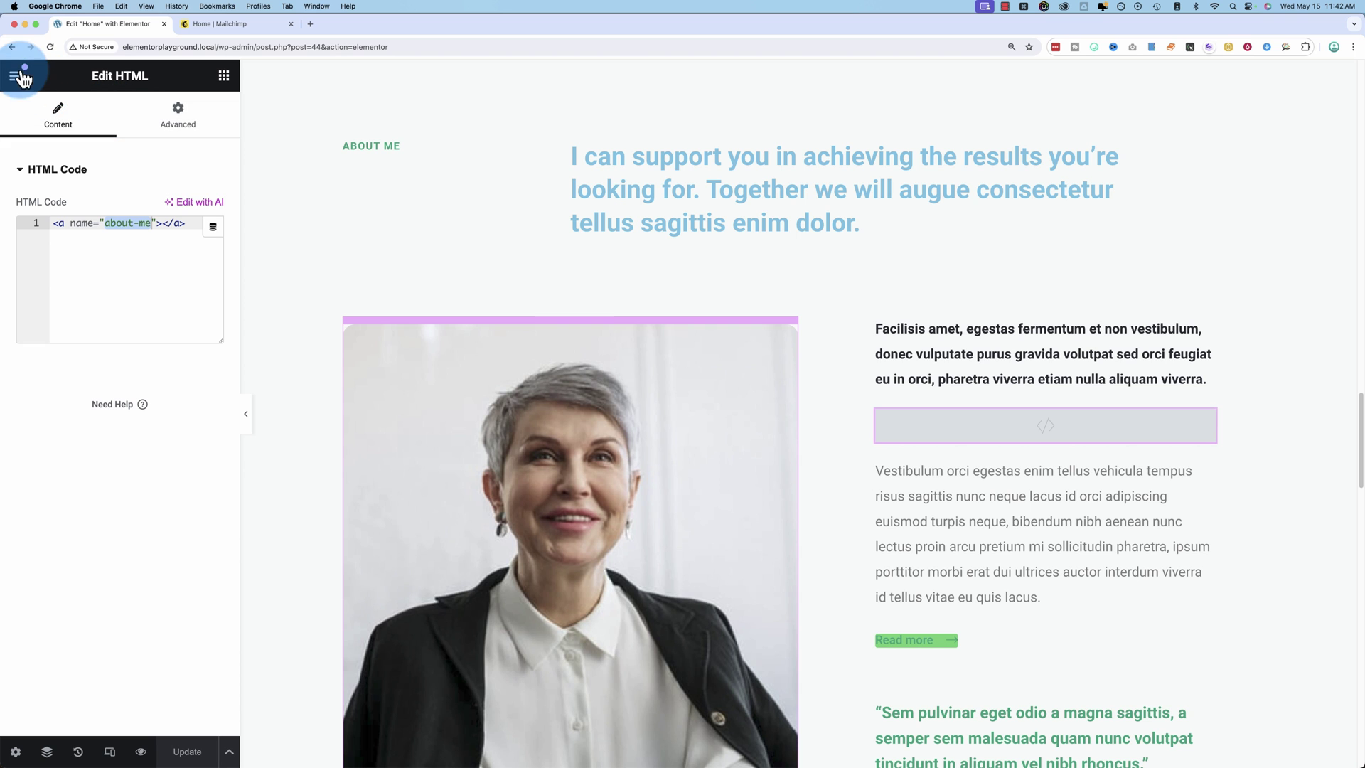
Preview the site and browse its About and Home pages.
{"action": "left_click", "coordinate": [141, 752]}
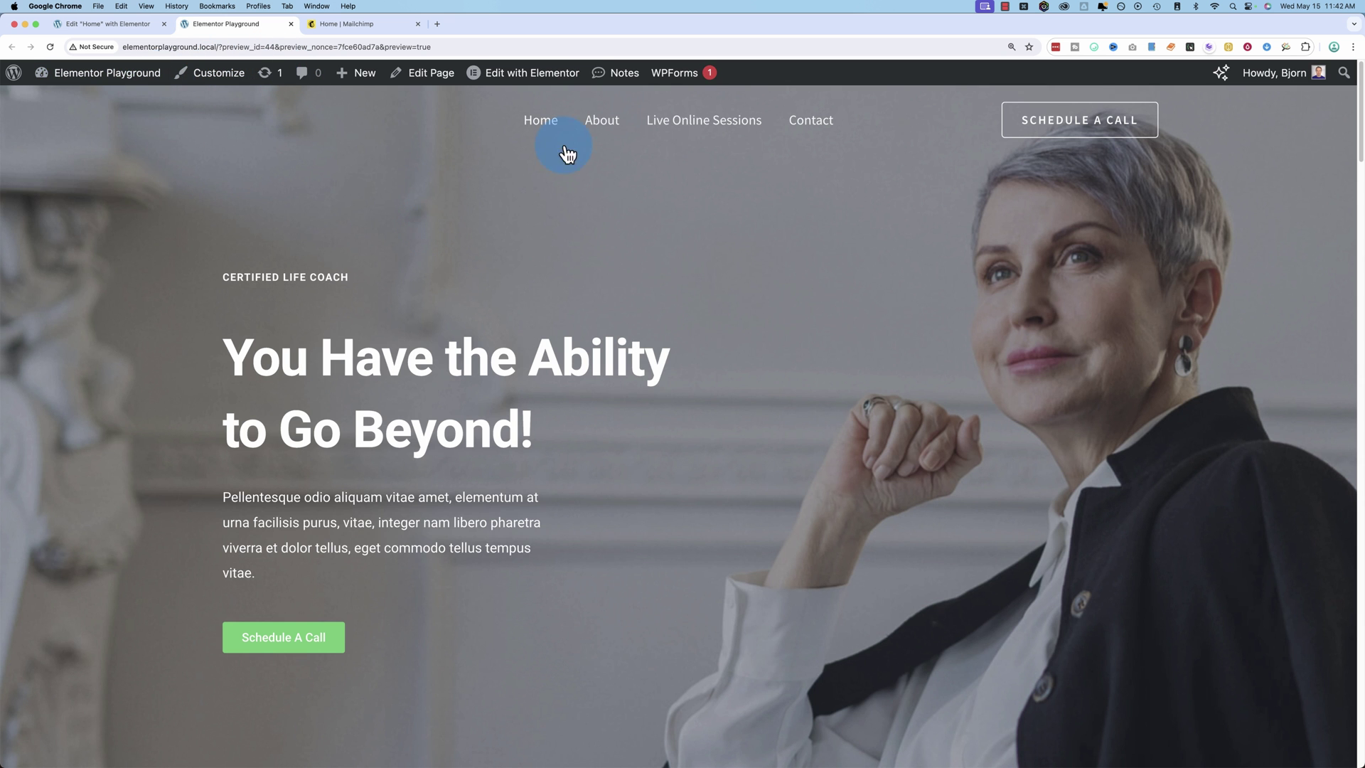
{"action": "left_click", "coordinate": [604, 123]}
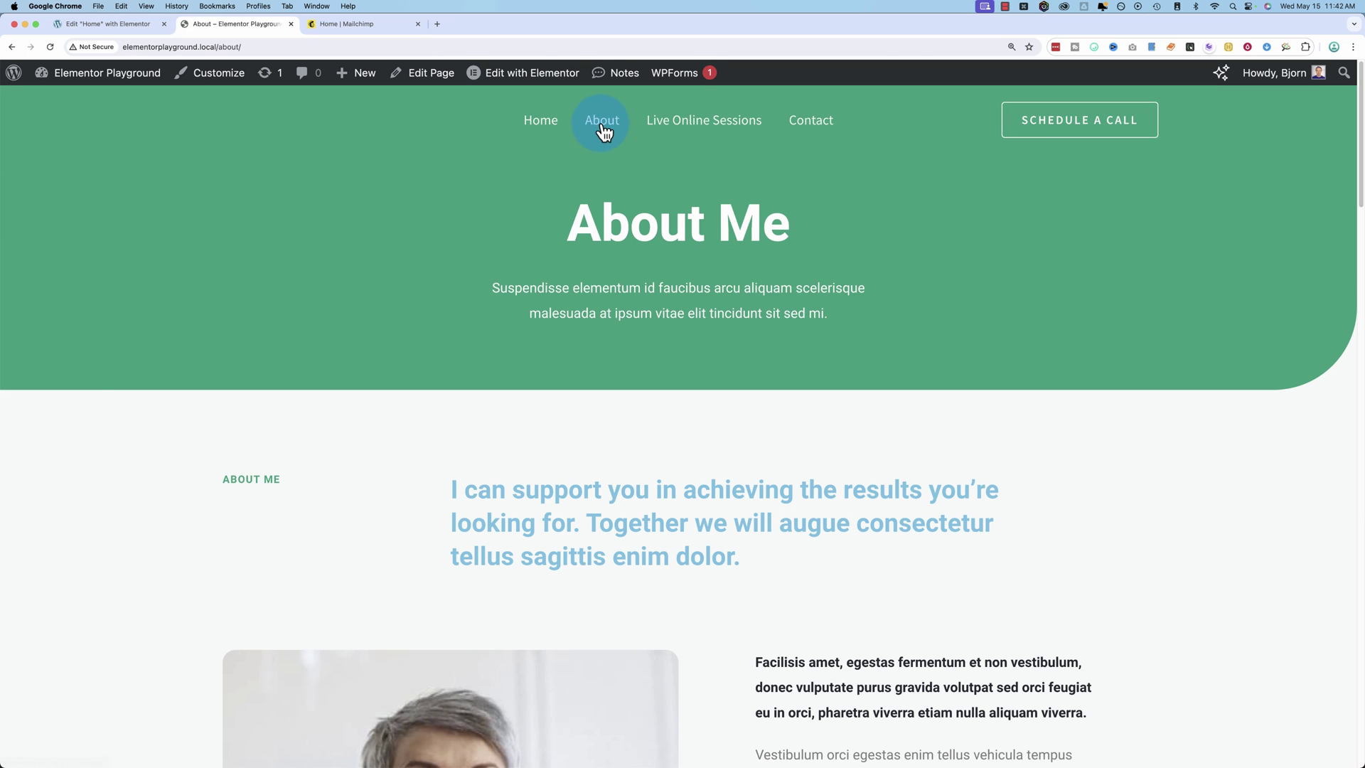
{"action": "left_click", "coordinate": [541, 125]}
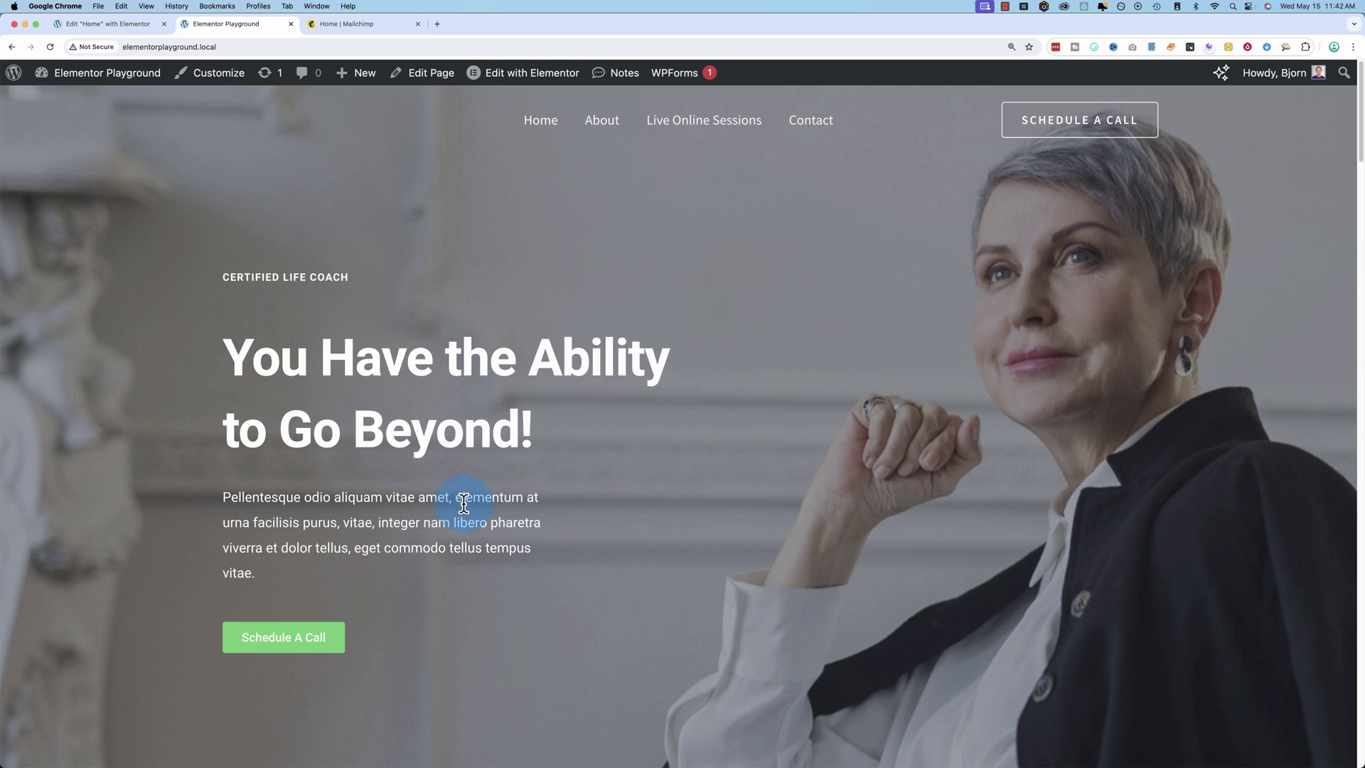
{"action": "scroll", "coordinate": [463, 504], "scroll_direction": "down", "scroll_amount": 15}
{"action": "scroll", "coordinate": [450, 504], "scroll_direction": "down", "scroll_amount": 2}
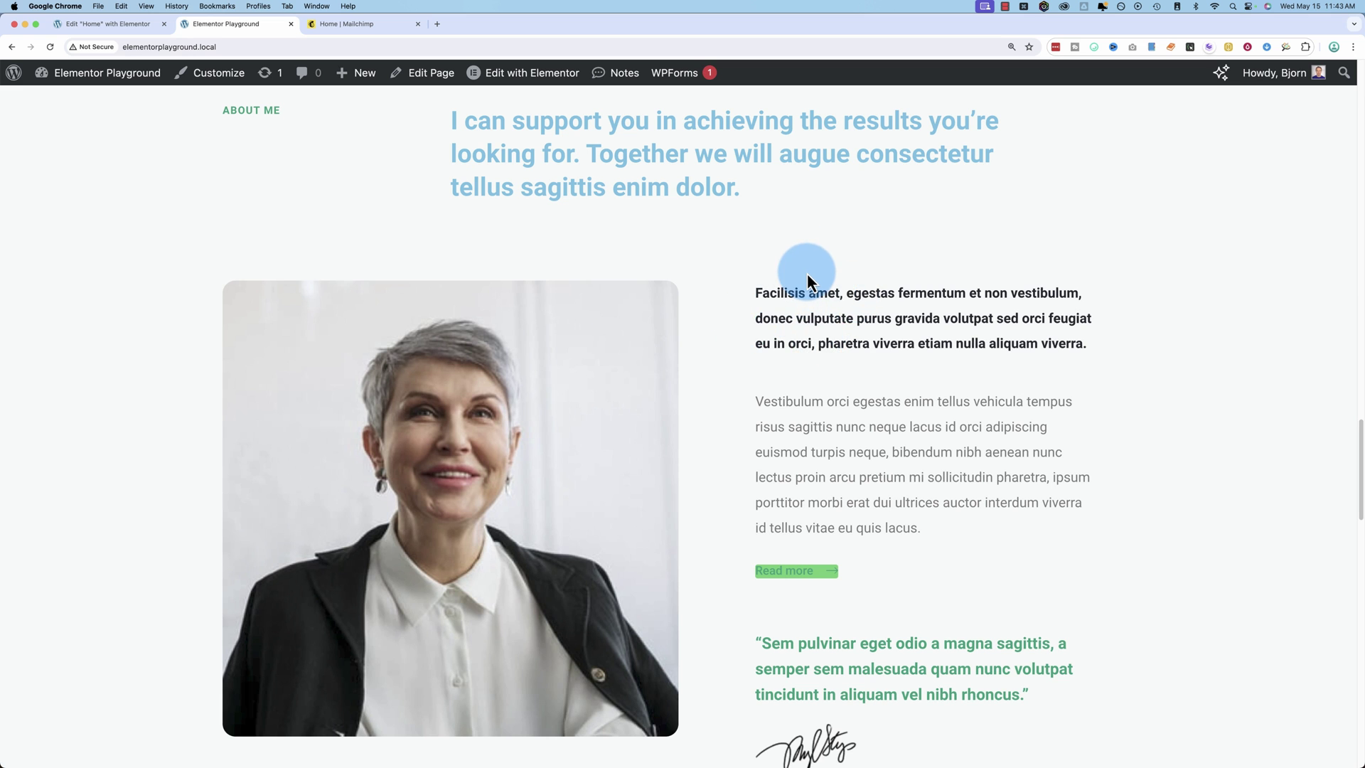
{"action": "scroll", "coordinate": [803, 272], "scroll_direction": "up", "scroll_amount": 1}
{"action": "scroll", "coordinate": [264, 286], "scroll_direction": "up", "scroll_amount": 16}
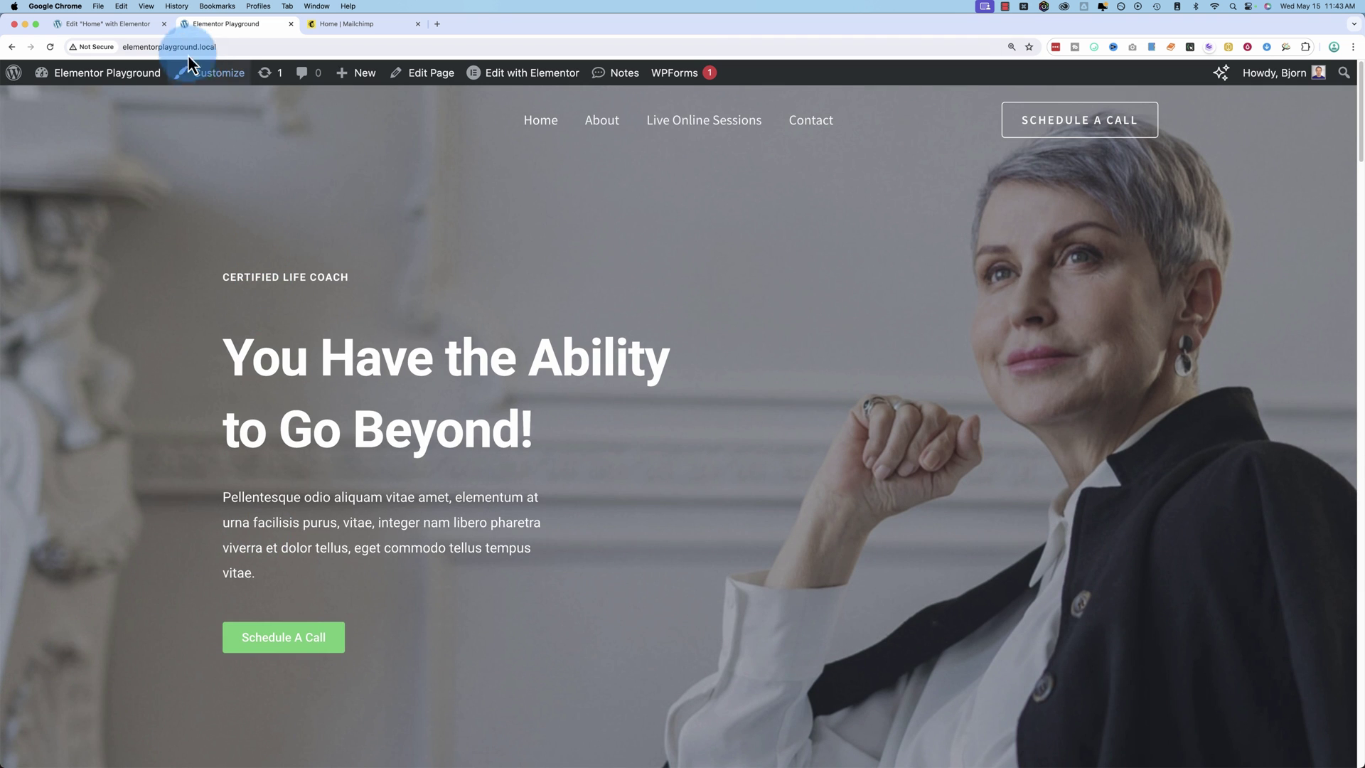
Load the homepage with #about-me appended and confirm it lands on the About Me section.
{"action": "left_click", "coordinate": [256, 46]}
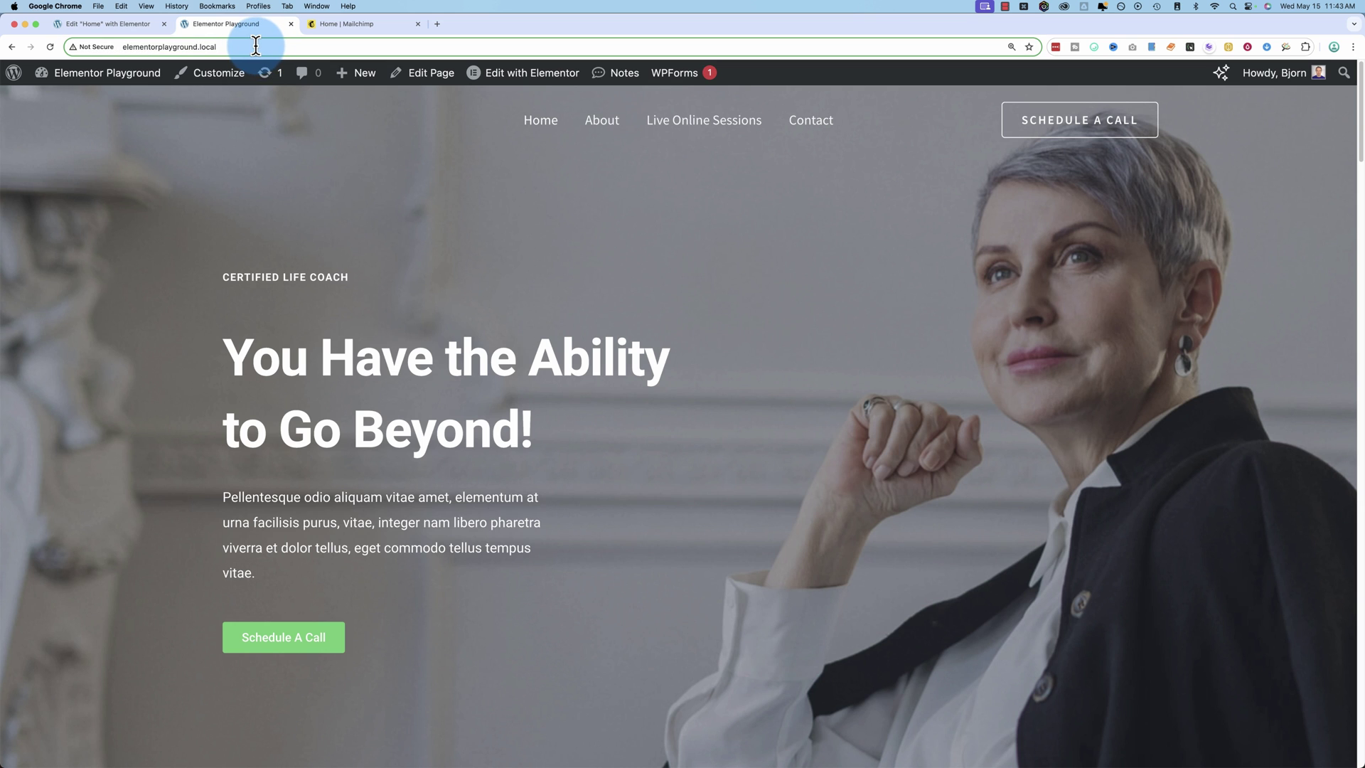
{"action": "type", "text": "#"}
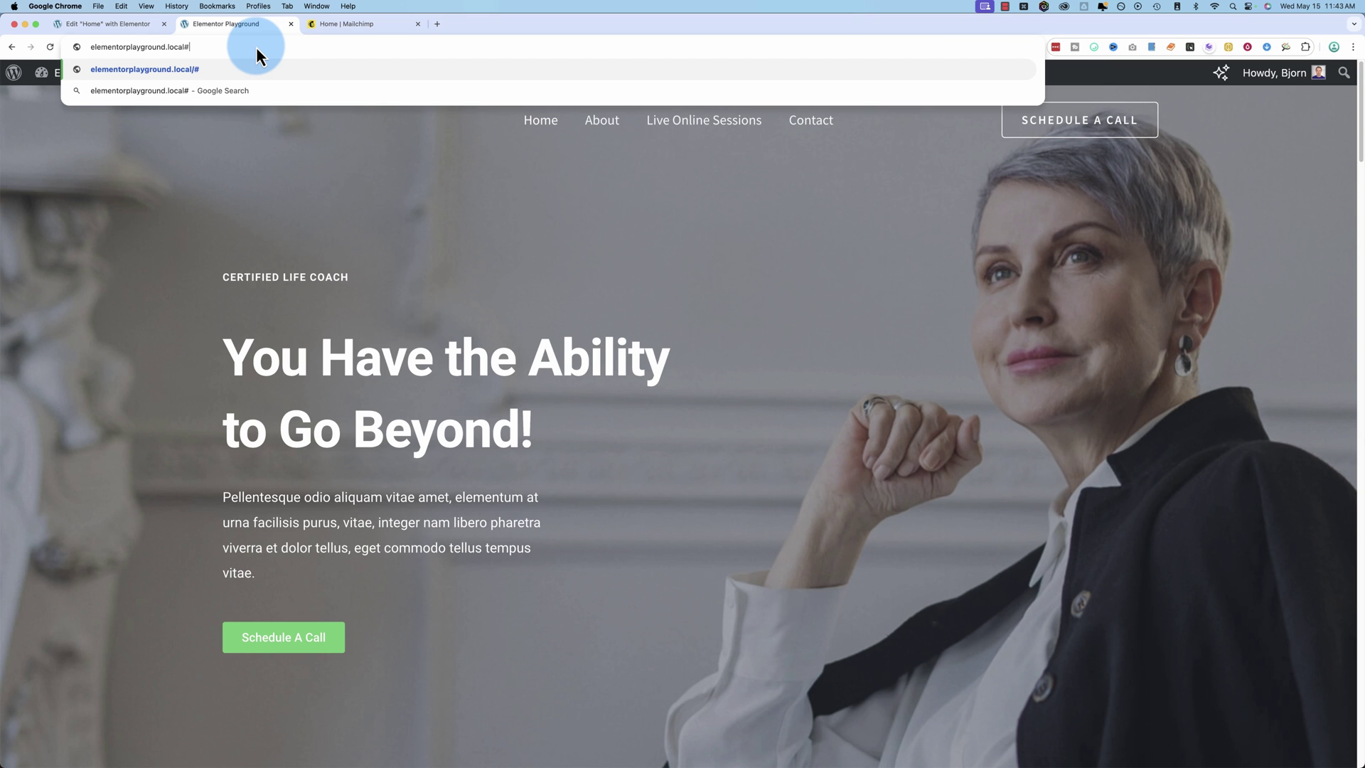
{"action": "type", "text": "about-me"}
{"action": "key", "text": "Return"}
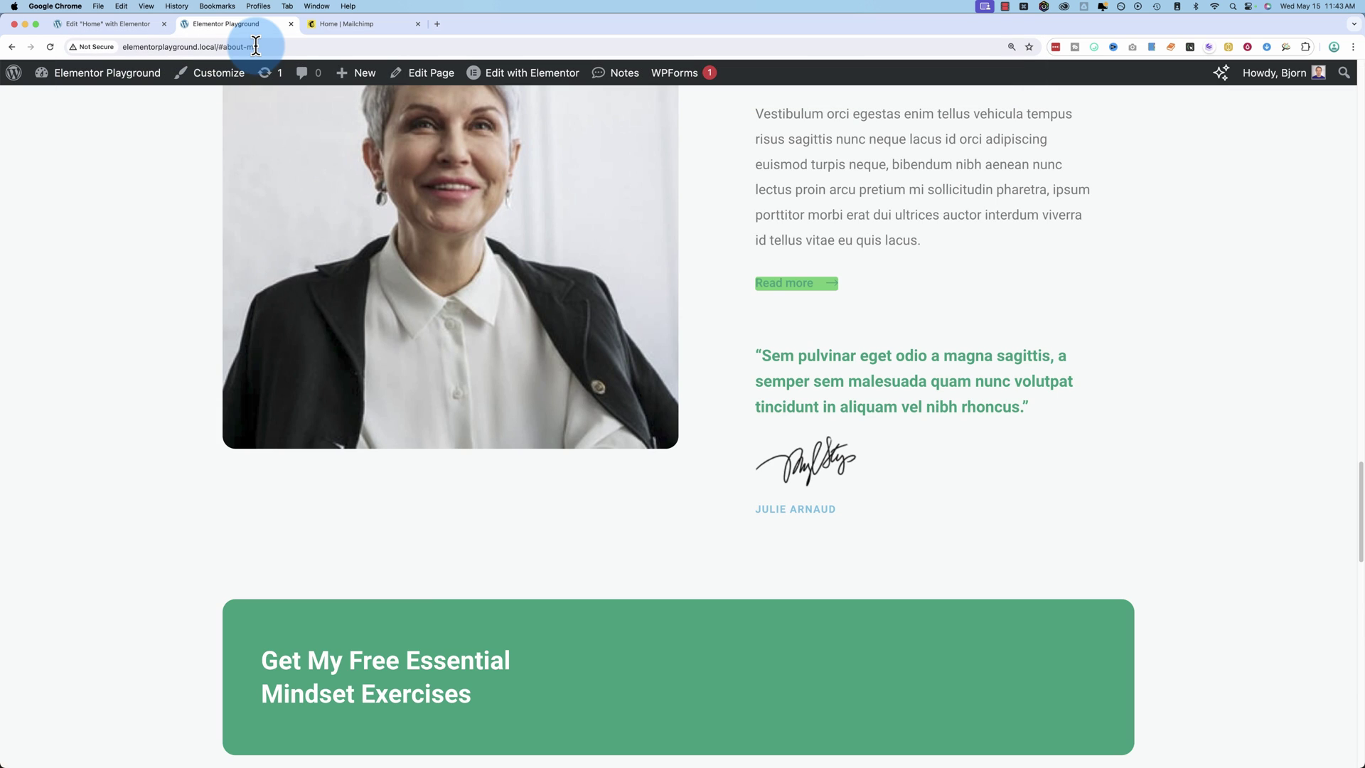
{"action": "left_click_drag", "start_coordinate": [755, 114], "coordinate": [1004, 268]}
{"action": "scroll", "coordinate": [786, 415], "scroll_direction": "up", "scroll_amount": 5}
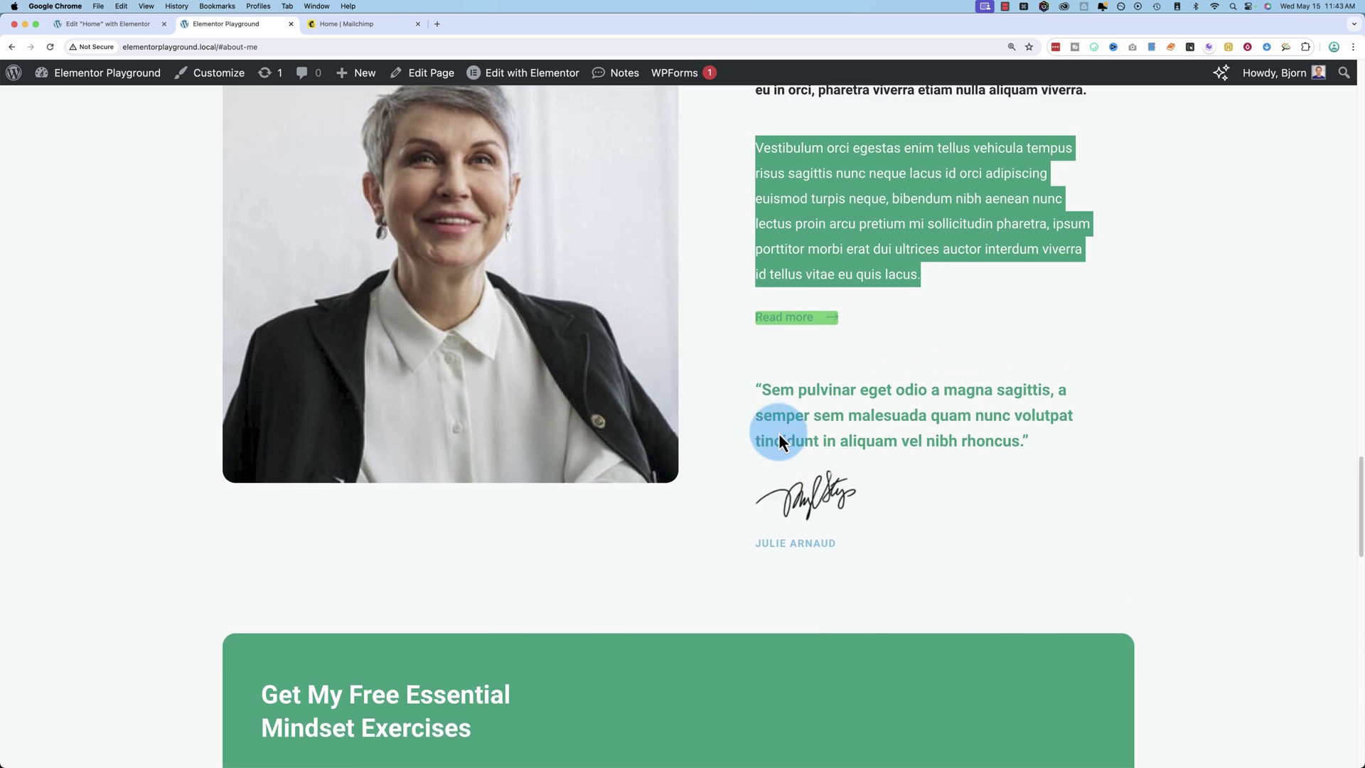
{"action": "scroll", "coordinate": [808, 217], "scroll_direction": "up", "scroll_amount": 3}
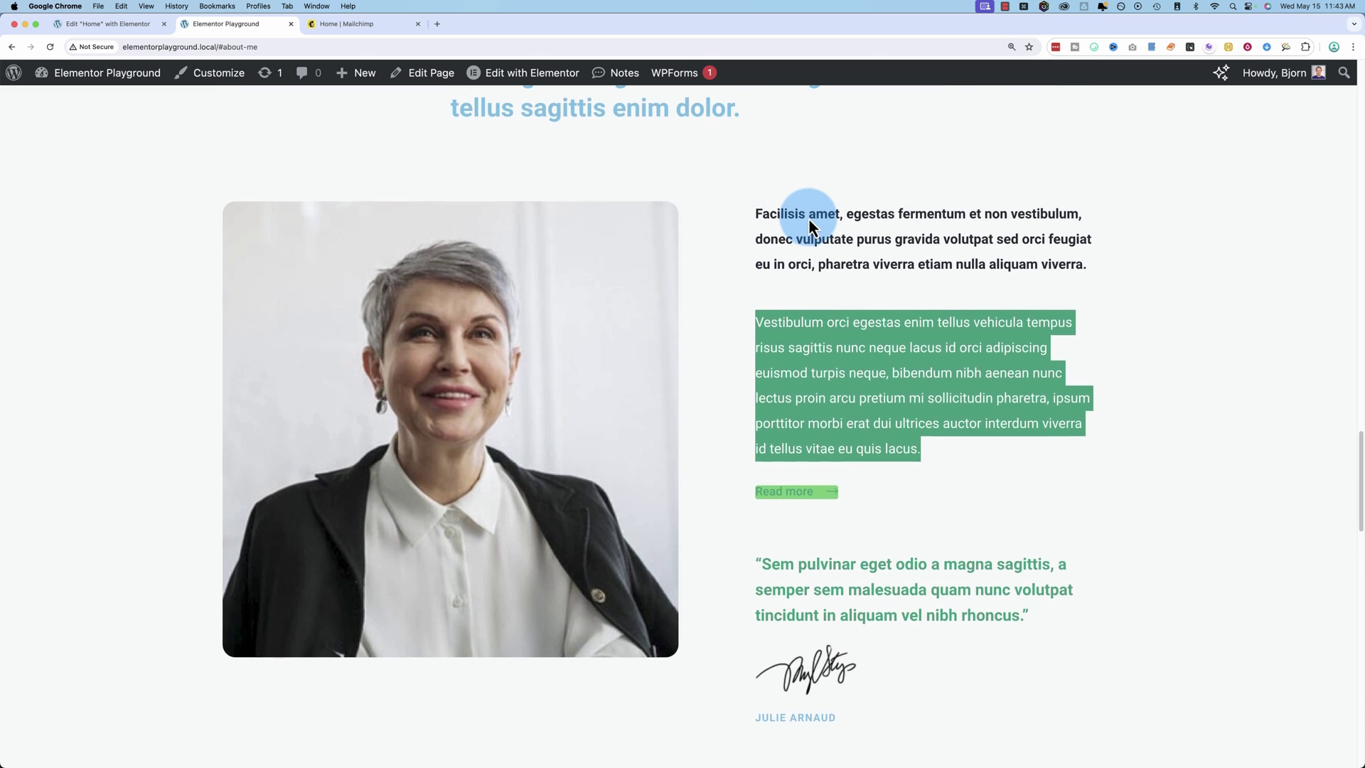
{"action": "scroll", "coordinate": [809, 222], "scroll_direction": "up", "scroll_amount": 2}
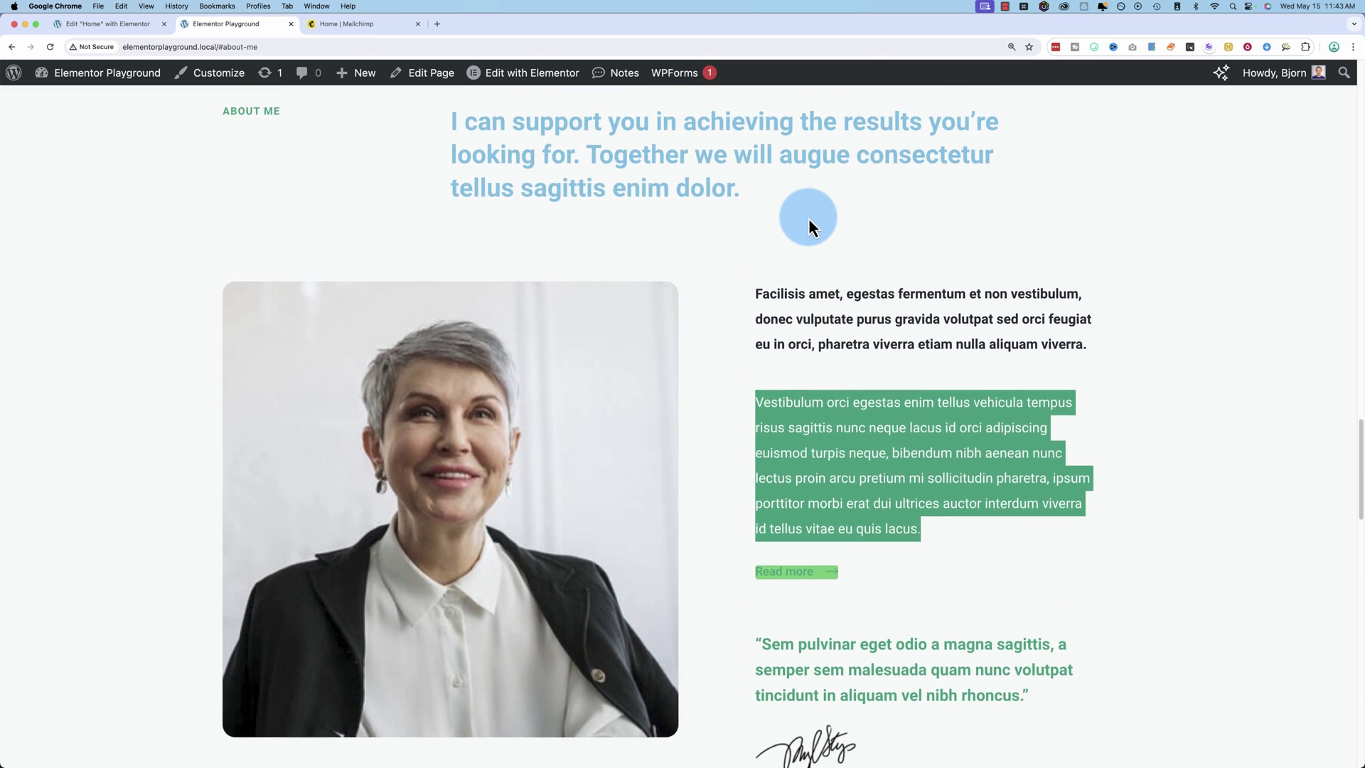
{"action": "scroll", "coordinate": [809, 222], "scroll_direction": "down", "scroll_amount": 5}
{"action": "scroll", "coordinate": [809, 222], "scroll_direction": "down", "scroll_amount": 1}
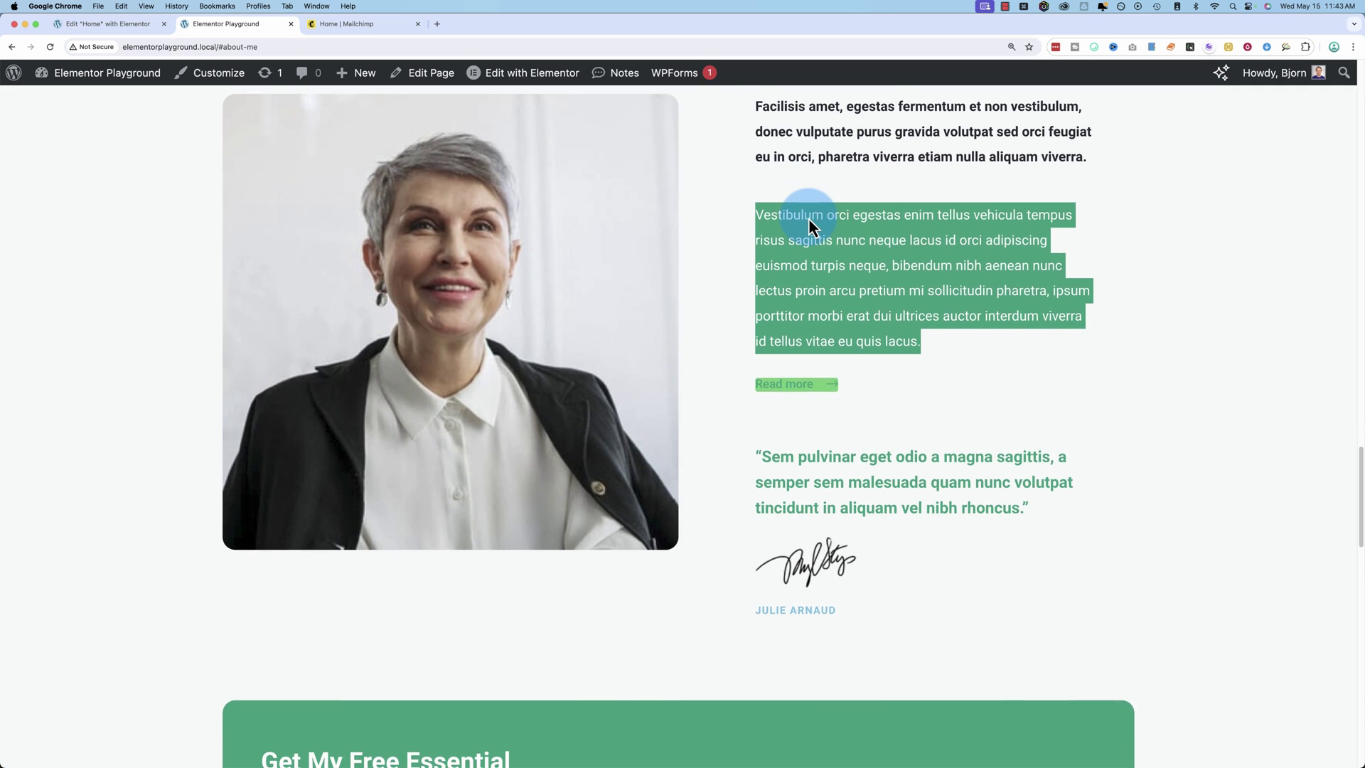
{"action": "left_click", "coordinate": [114, 24]}
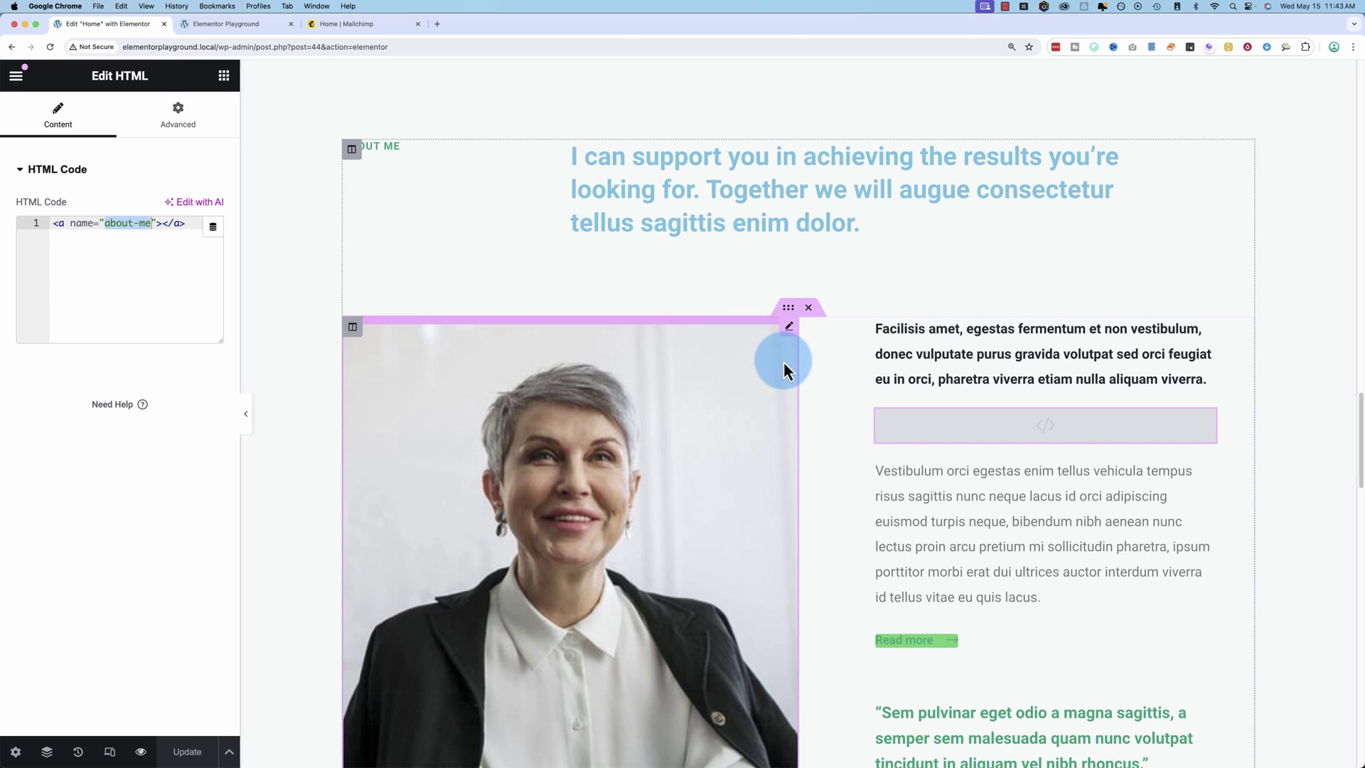
Move the anchor widget above the ABOUT ME label, save, and retest /#about-me on the live site.
{"action": "left_click_drag", "start_coordinate": [948, 455], "coordinate": [433, 156]}
{"action": "left_click", "coordinate": [187, 751]}
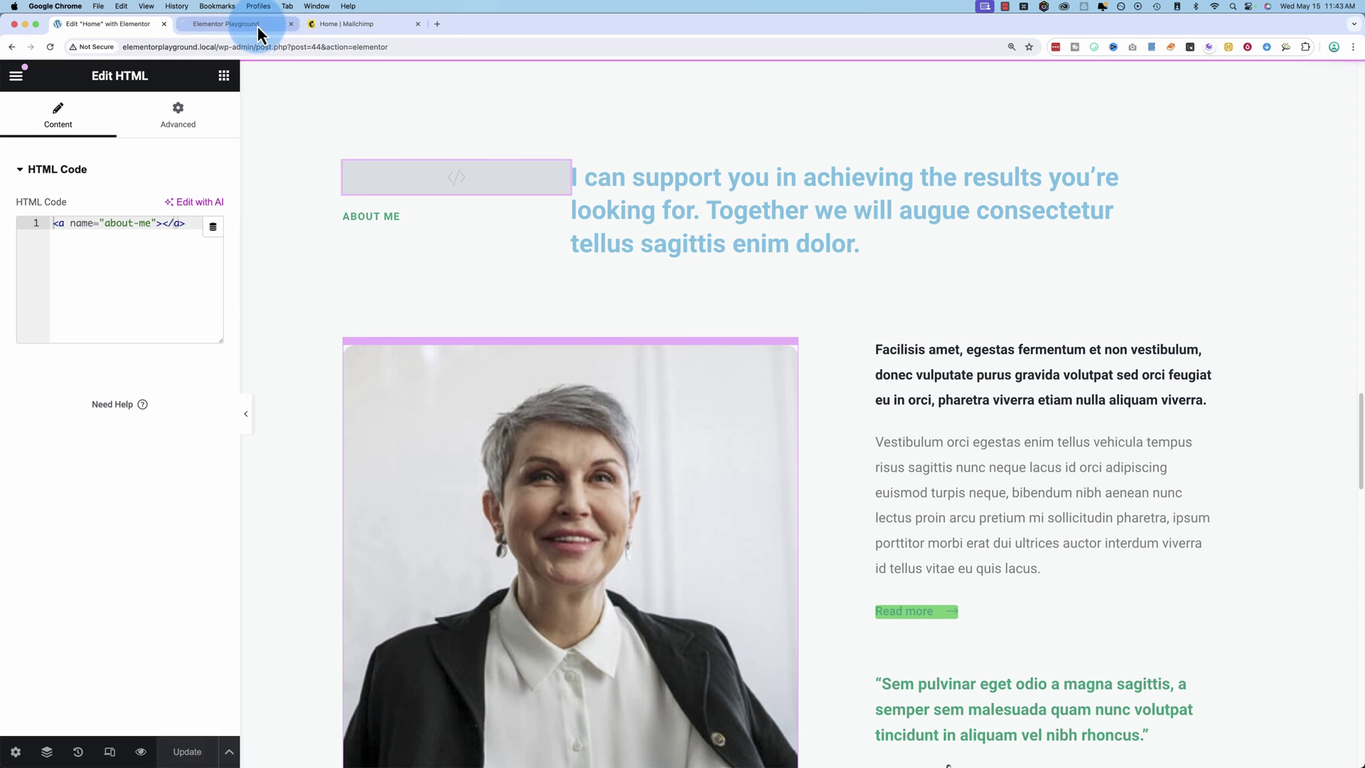
{"action": "left_click", "coordinate": [257, 25]}
{"action": "key", "text": "super+r"}
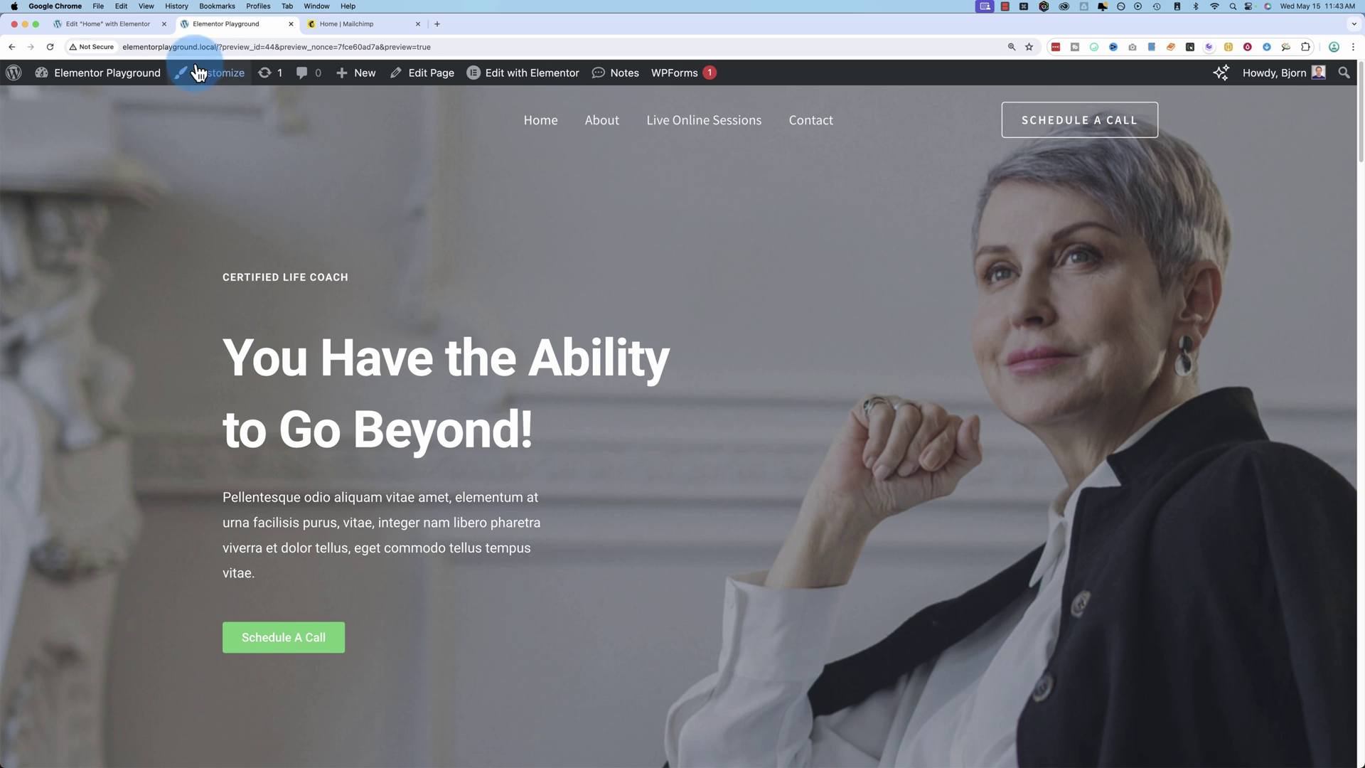
{"action": "left_click", "coordinate": [539, 130]}
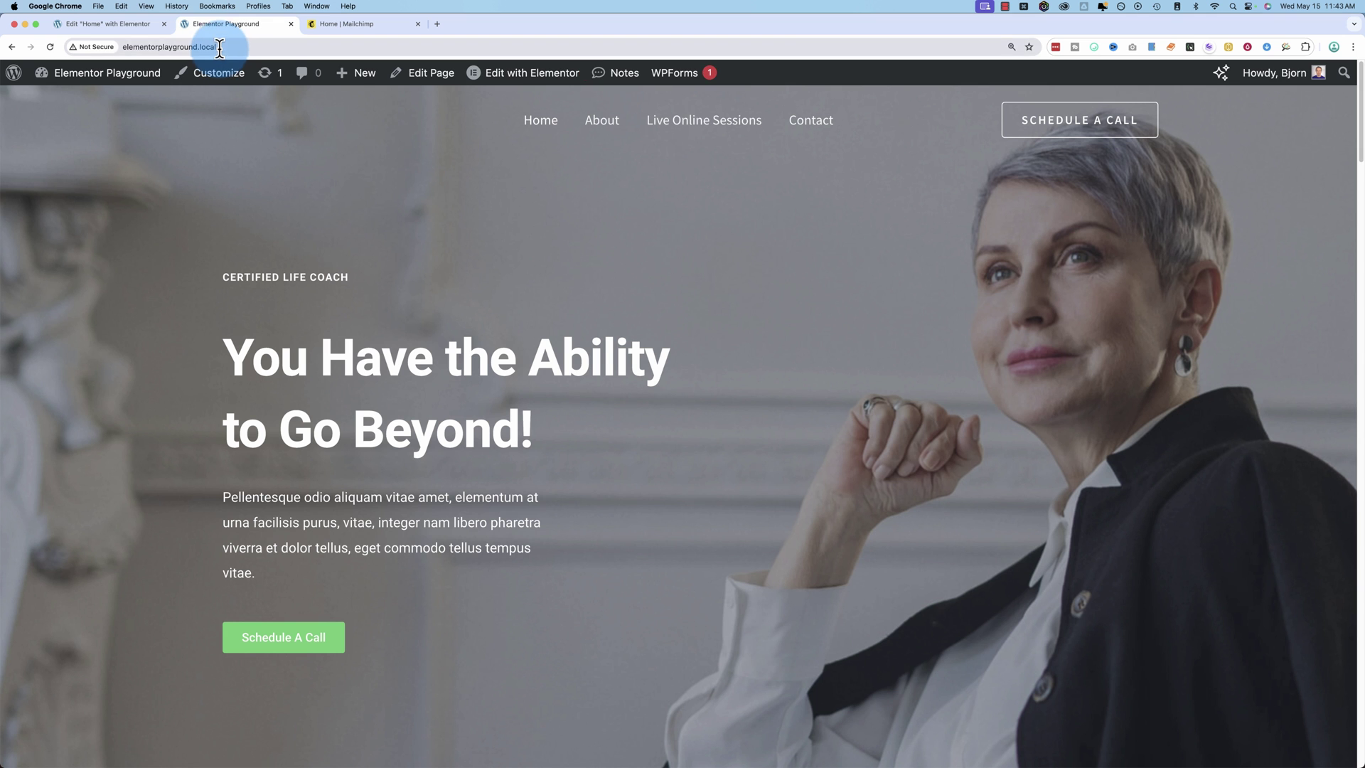
{"action": "left_click", "coordinate": [220, 48]}
{"action": "left_click", "coordinate": [238, 48]}
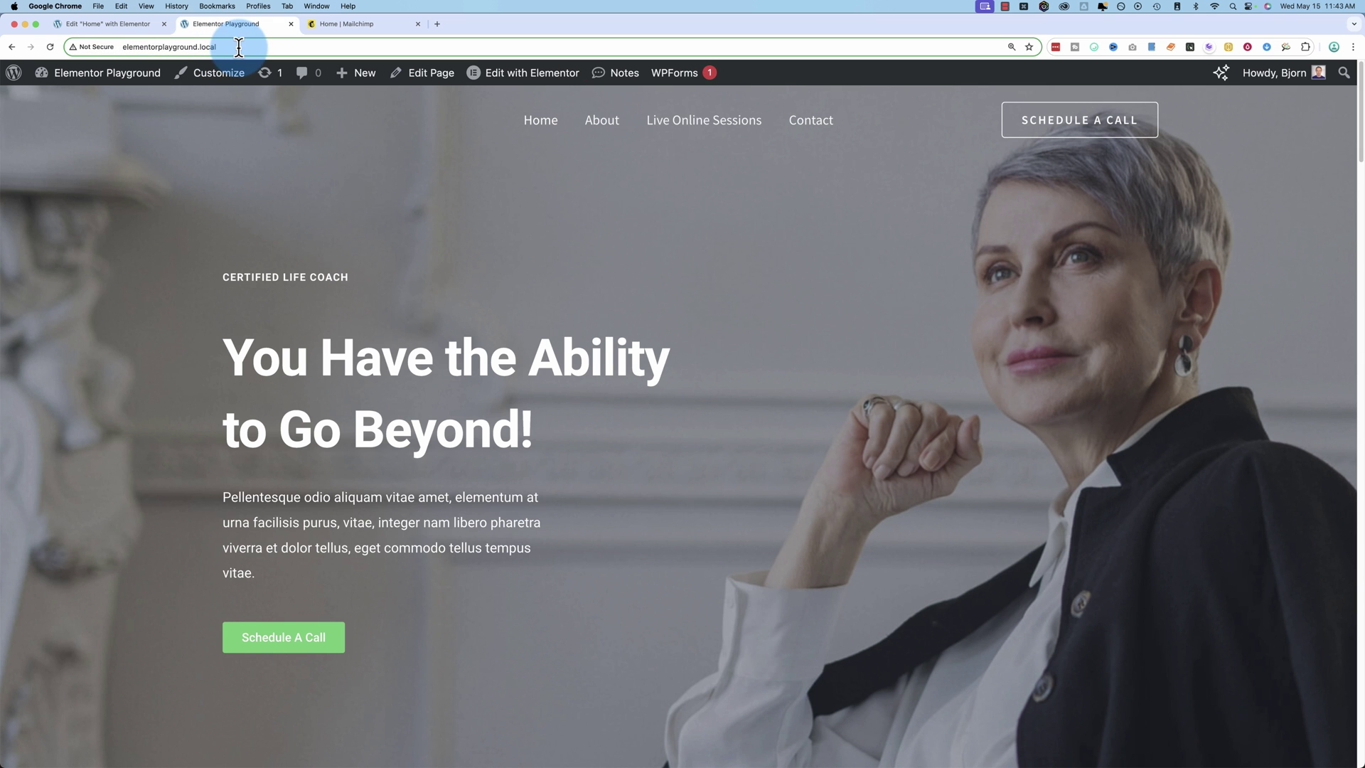
{"action": "type", "text": "/#about-me"}
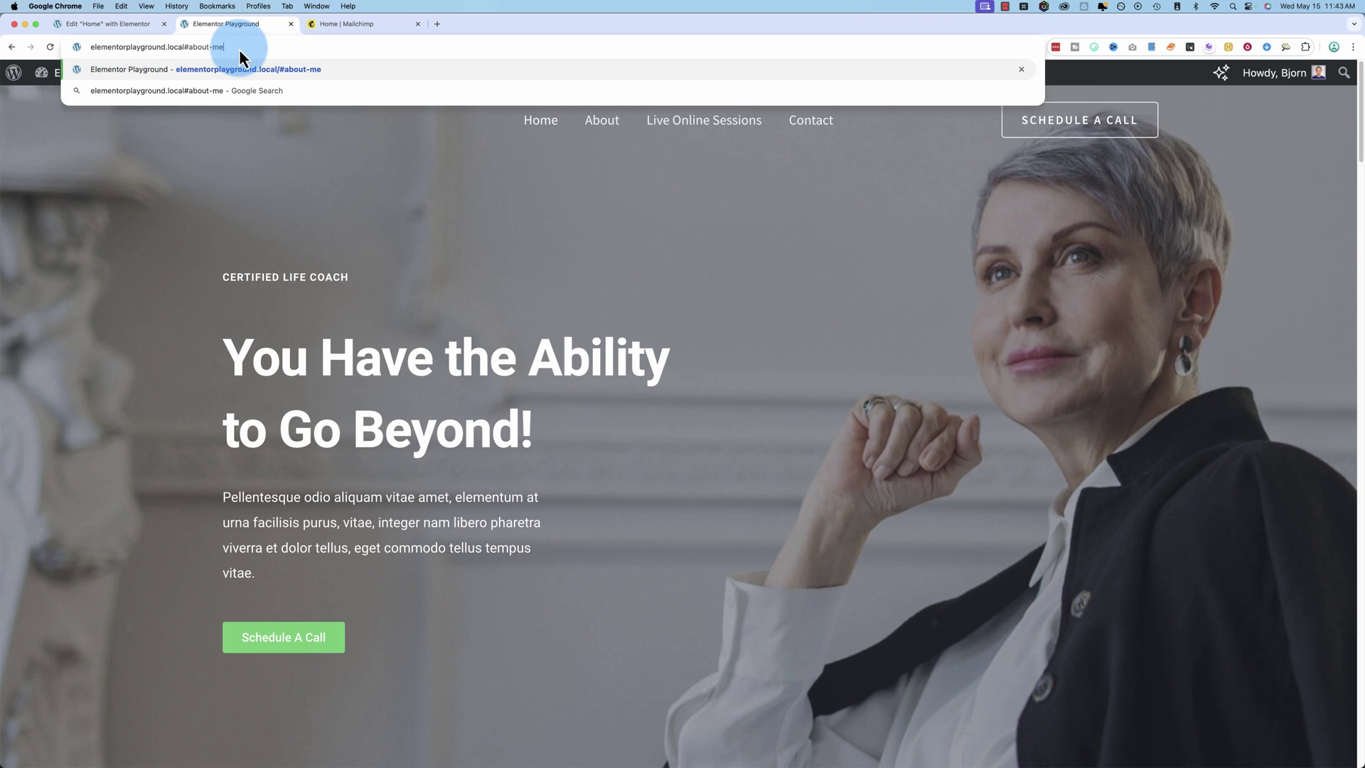
{"action": "key", "text": "Return"}
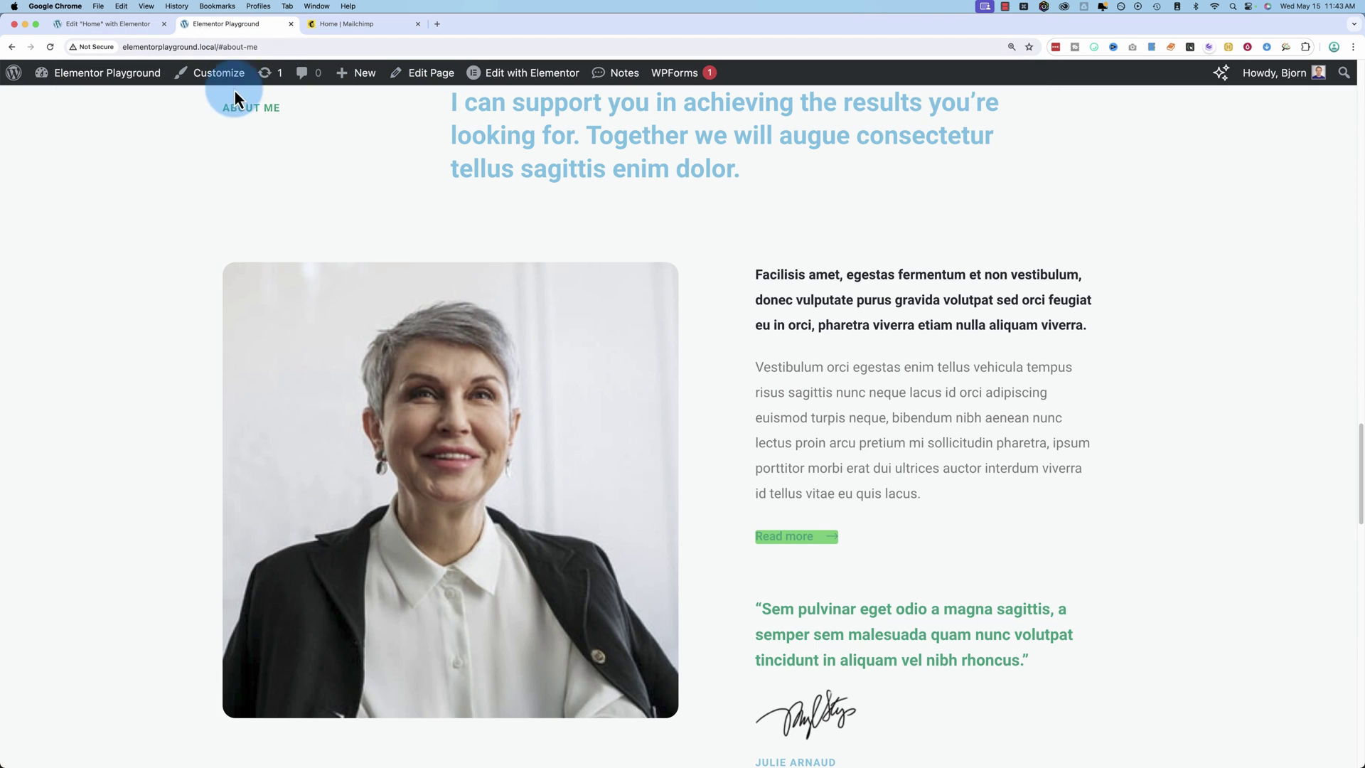
Back in Elementor, select and then deselect the about-me name in the HTML code.
{"action": "left_click", "coordinate": [131, 27]}
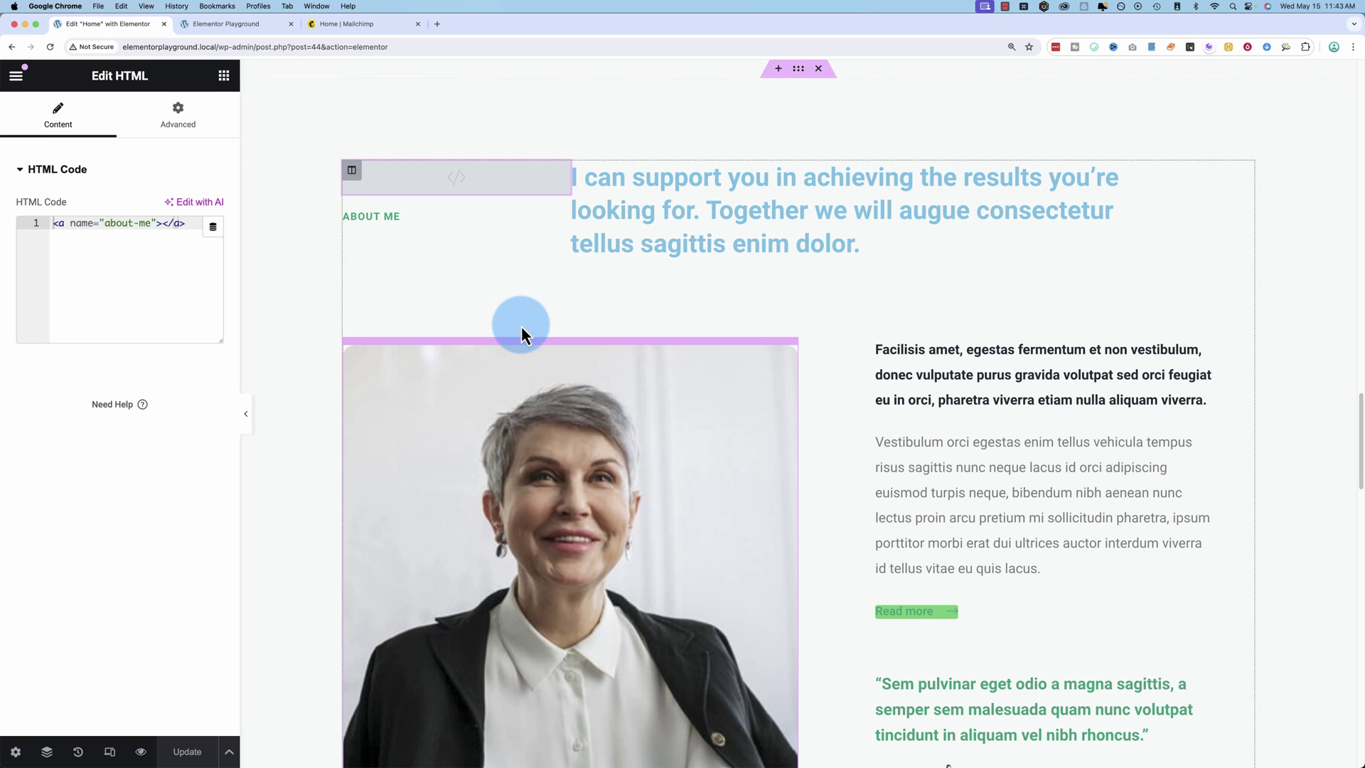
{"action": "double_click", "coordinate": [117, 222]}
{"action": "left_click_drag", "start_coordinate": [116, 221], "coordinate": [141, 221]}
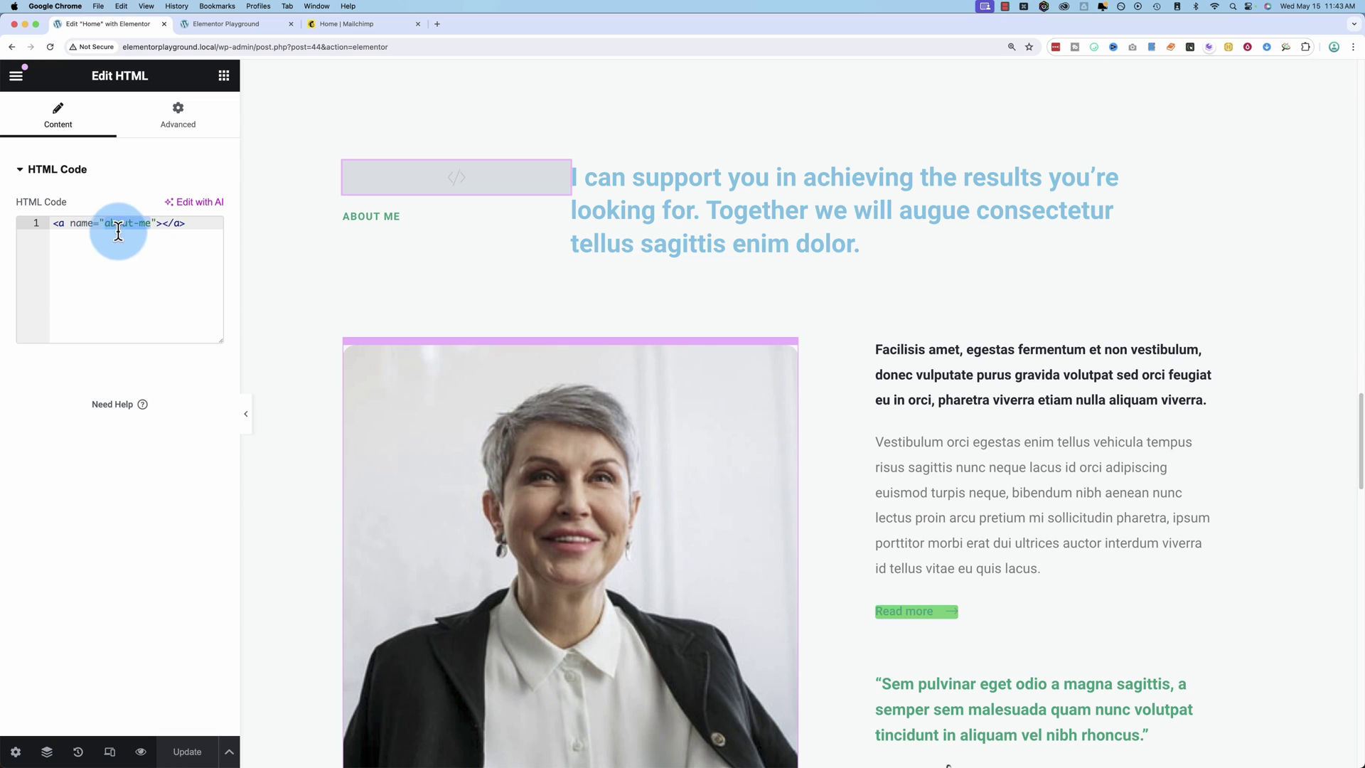
{"action": "left_click", "coordinate": [140, 222]}
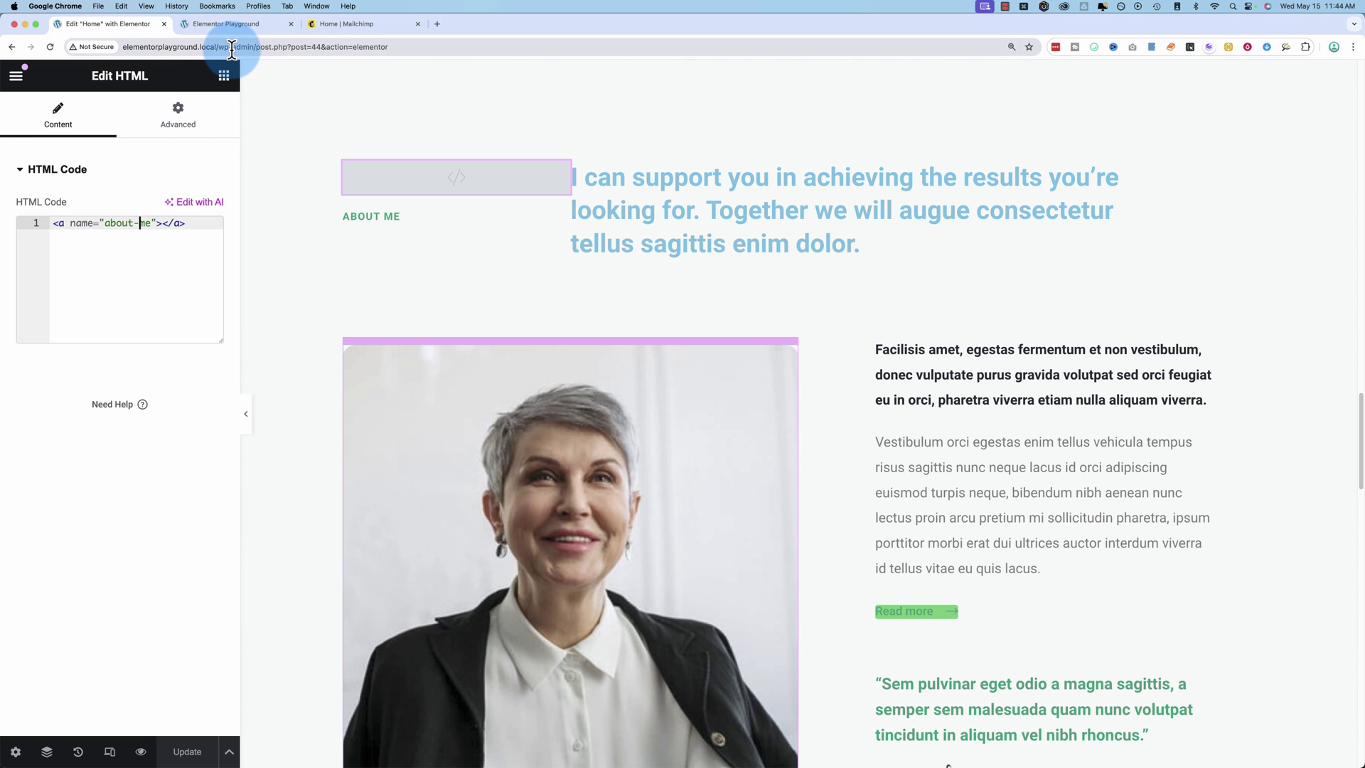
Copy the elementorplayground.local/#about-me address from the live site, then go to Mailchimp.
{"action": "left_click", "coordinate": [231, 27]}
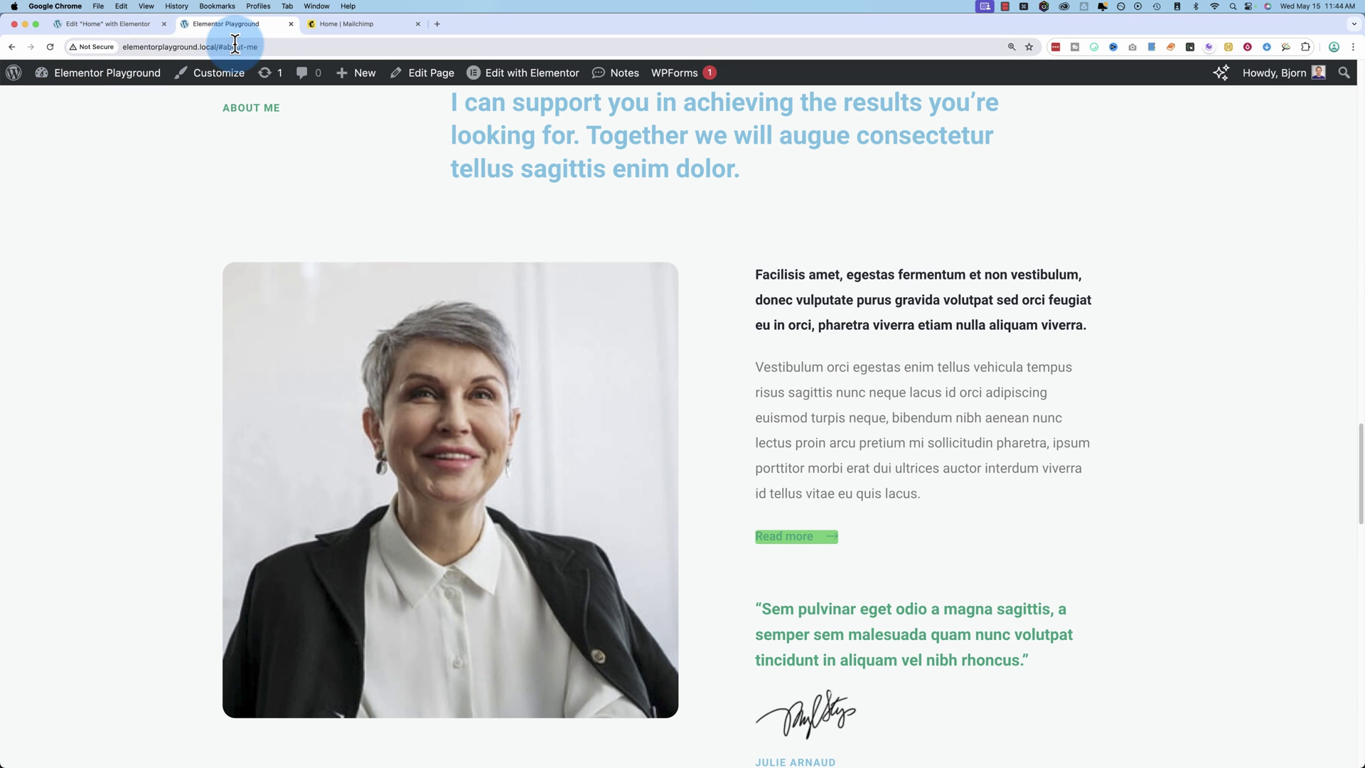
{"action": "left_click", "coordinate": [302, 41]}
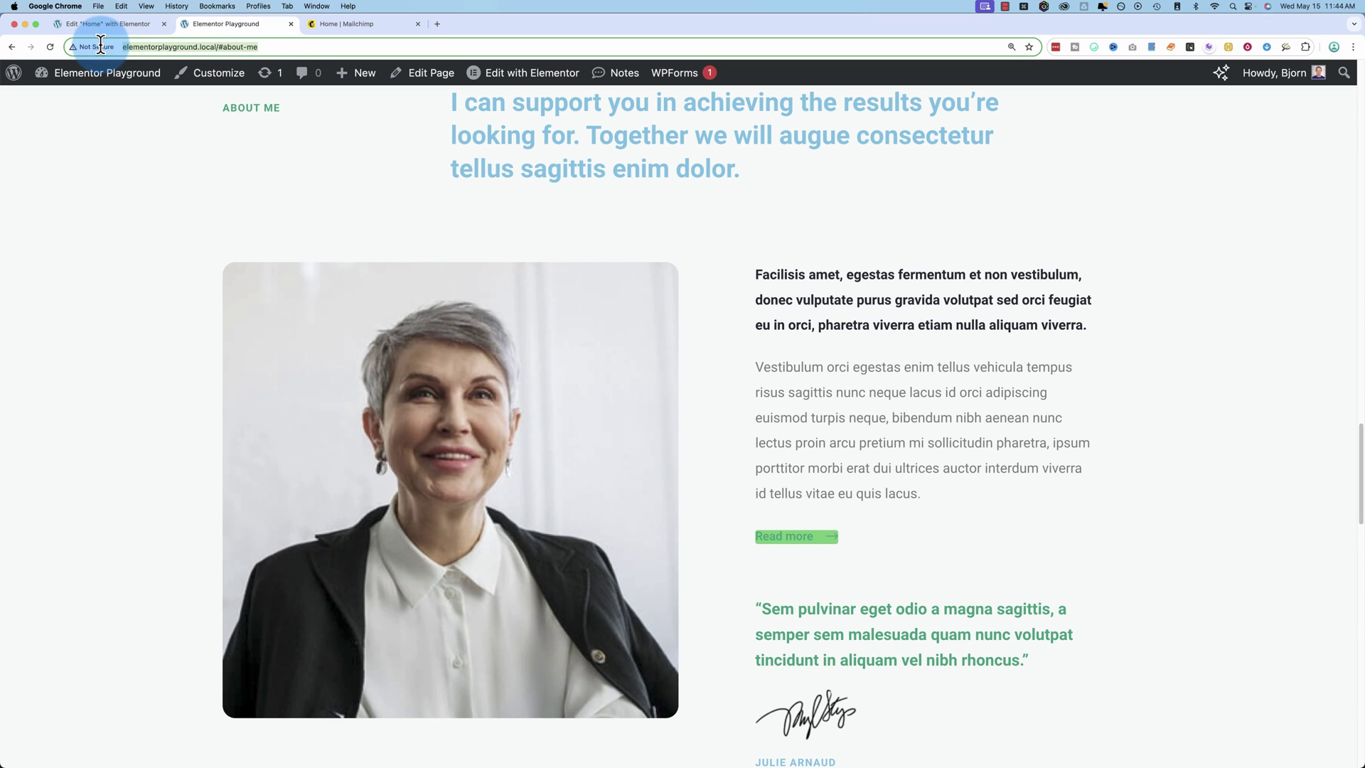
{"action": "right_click", "coordinate": [167, 44]}
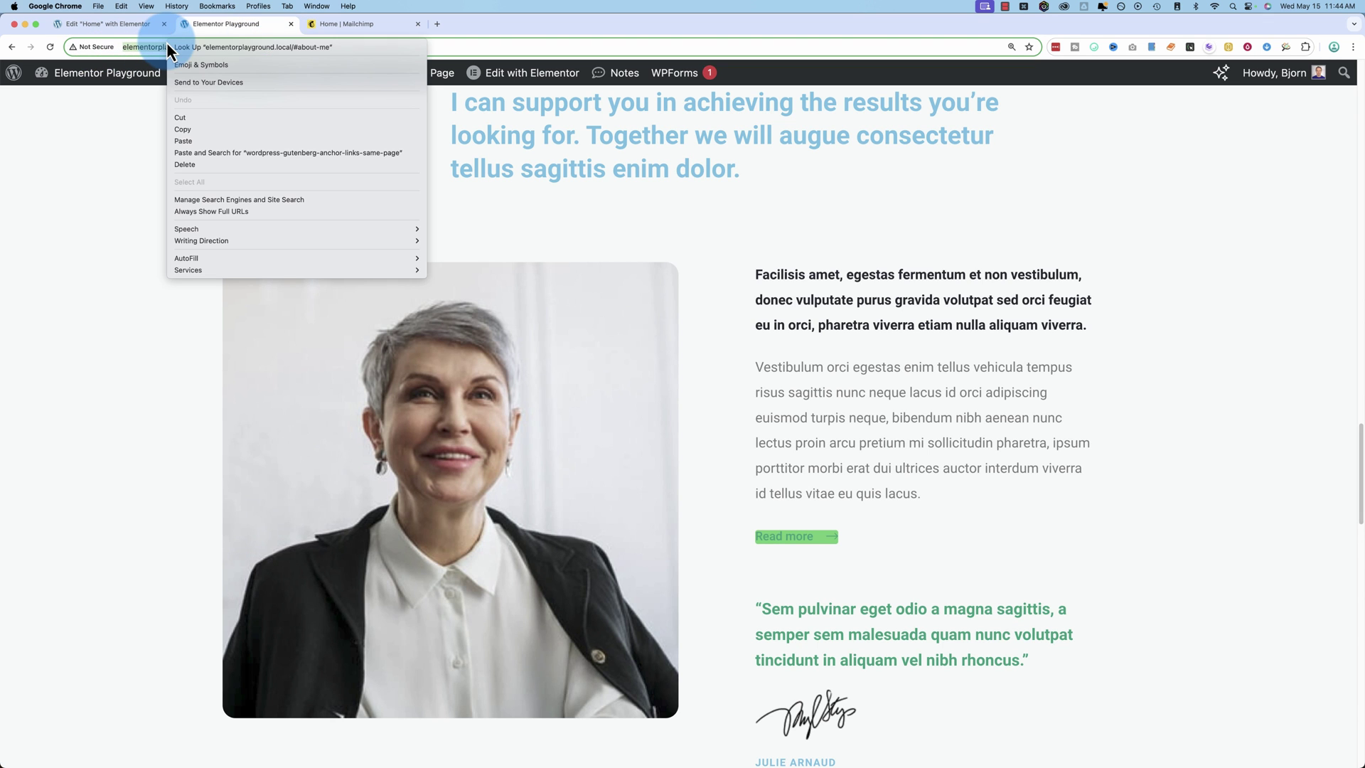
{"action": "left_click", "coordinate": [180, 130]}
{"action": "left_click", "coordinate": [347, 25]}
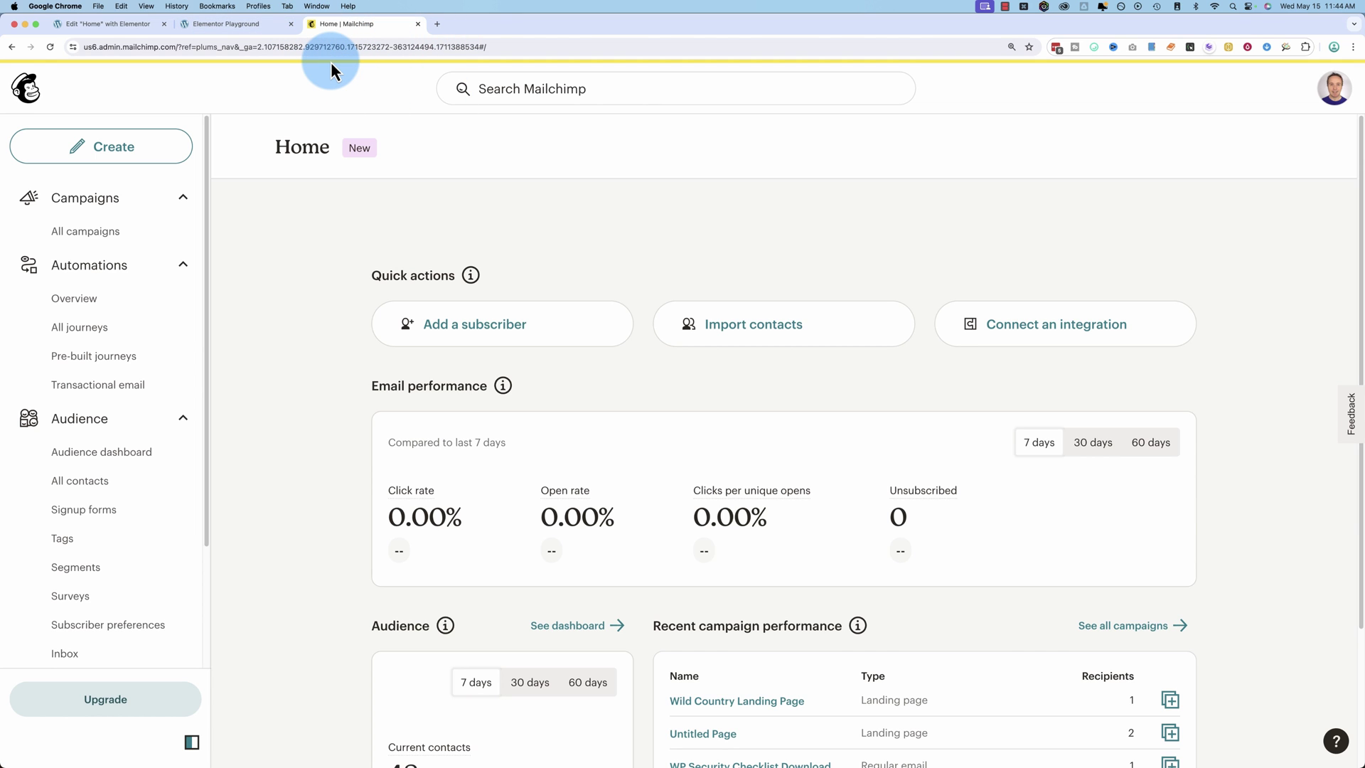
Start a regular email campaign named Test.
{"action": "left_click", "coordinate": [123, 152]}
{"action": "left_click", "coordinate": [260, 147]}
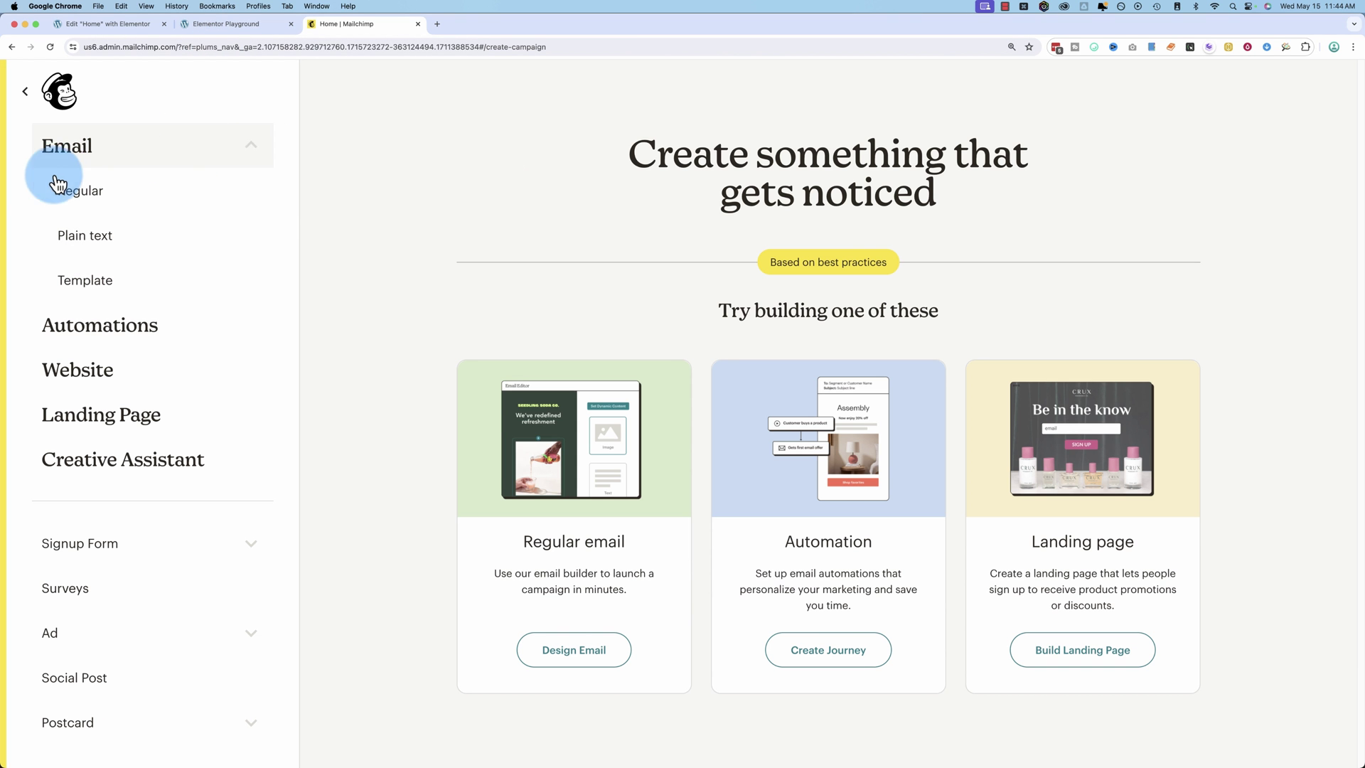
{"action": "left_click", "coordinate": [102, 203]}
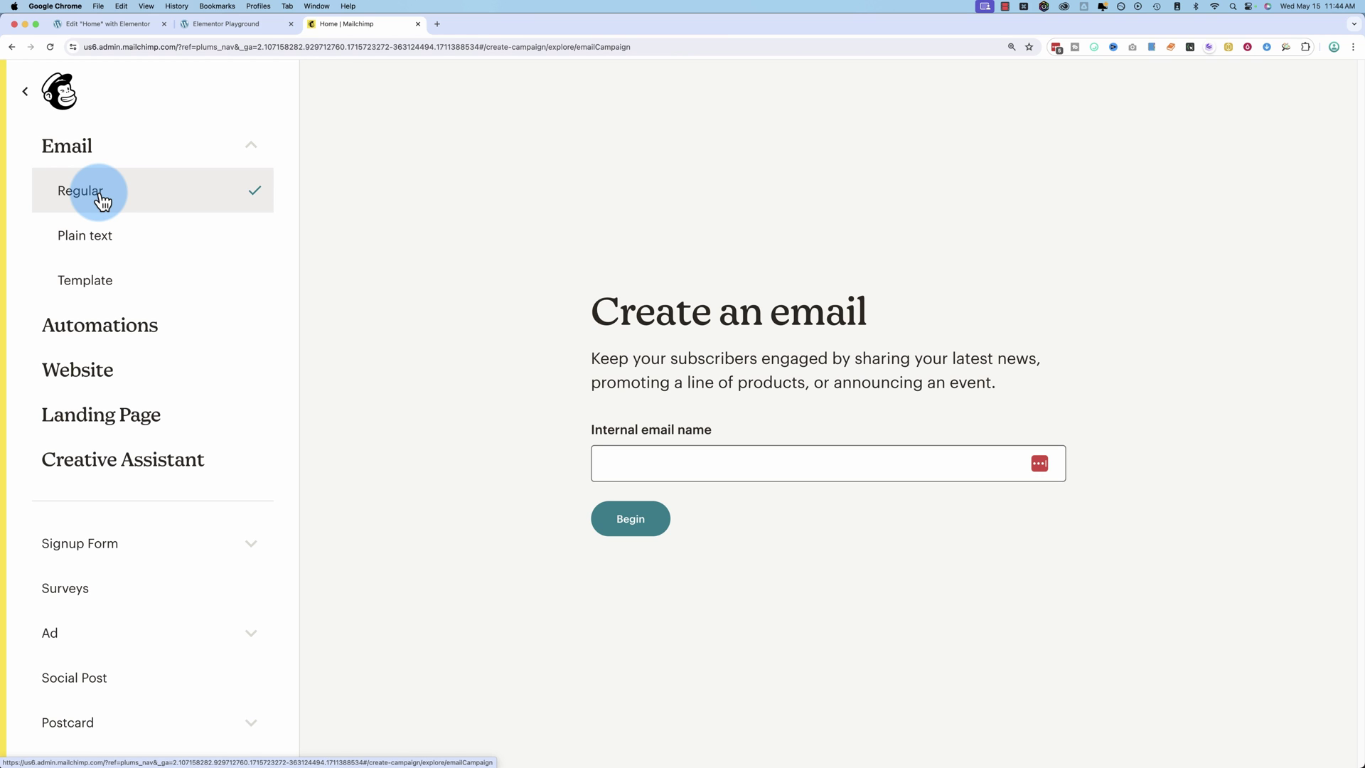
{"action": "left_click", "coordinate": [643, 461]}
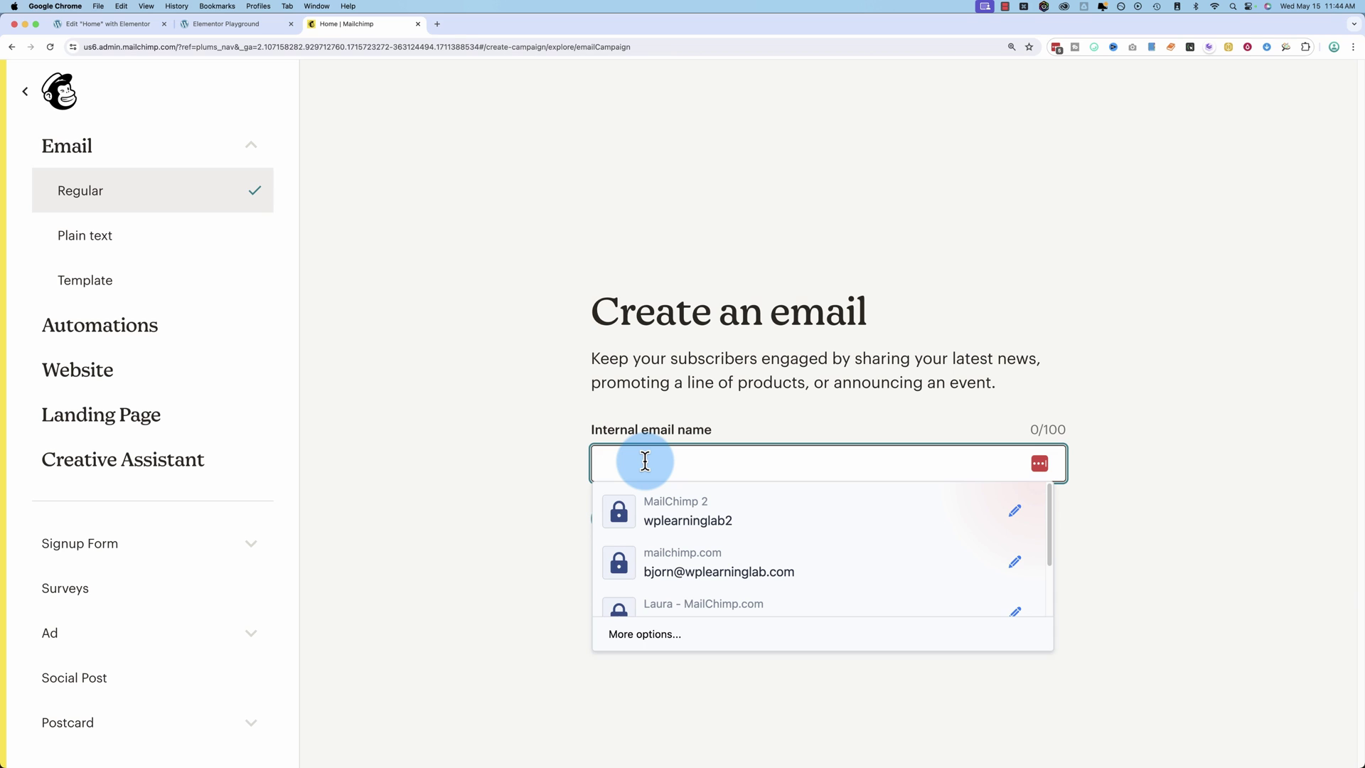
{"action": "type", "text": "Test Email"}
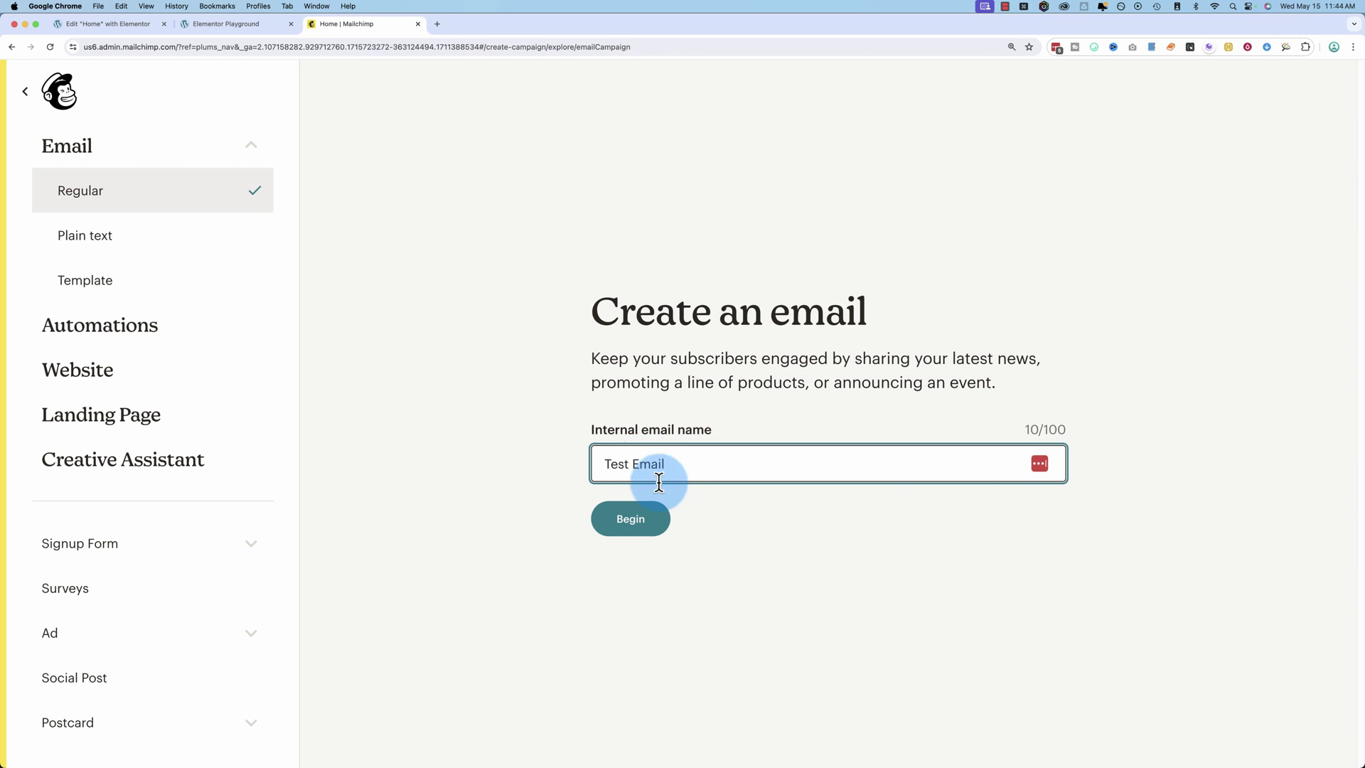
{"action": "left_click", "coordinate": [630, 520]}
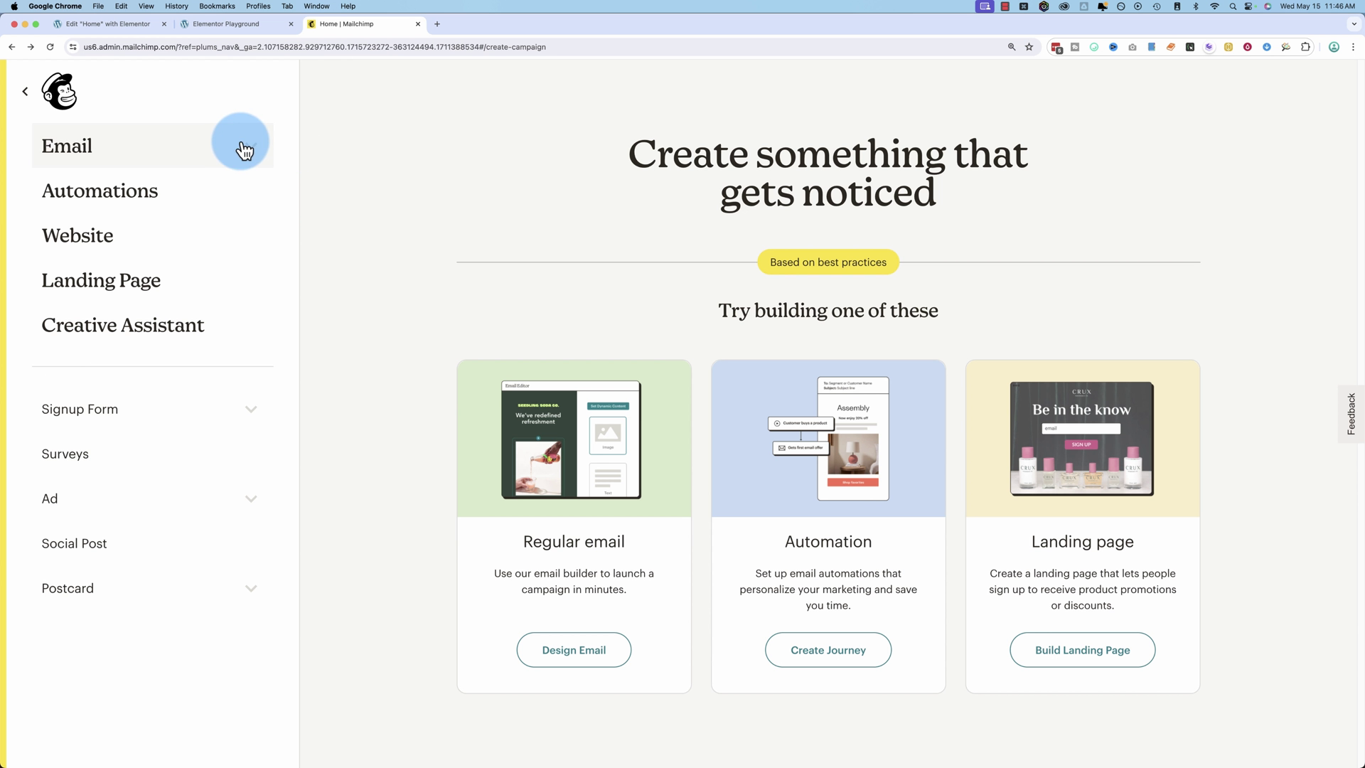
Retry creating the regular email, this time named Work This Time.
{"action": "left_click", "coordinate": [239, 145]}
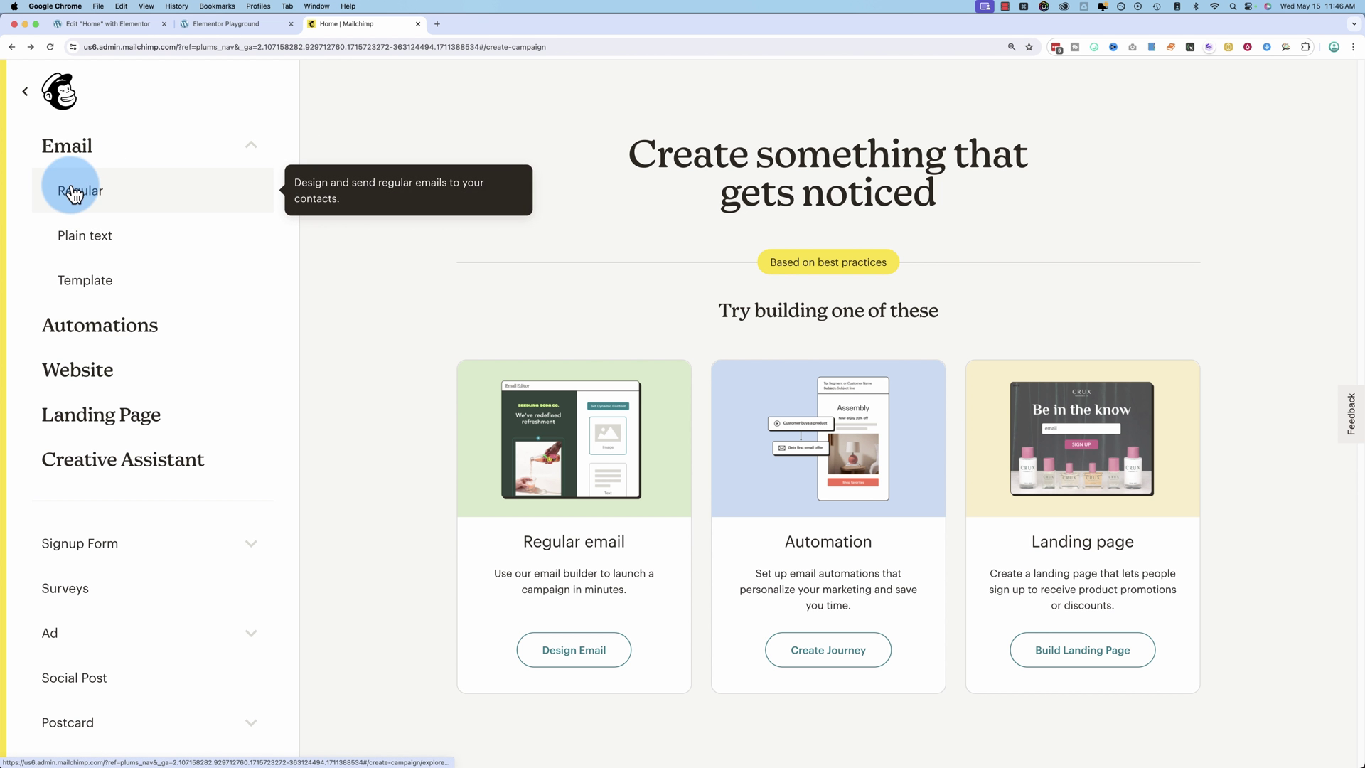
{"action": "left_click", "coordinate": [73, 193]}
{"action": "left_click", "coordinate": [671, 455]}
{"action": "type", "text": "Work This Time"}
{"action": "triple_click", "coordinate": [619, 475]}
{"action": "left_click", "coordinate": [634, 525]}
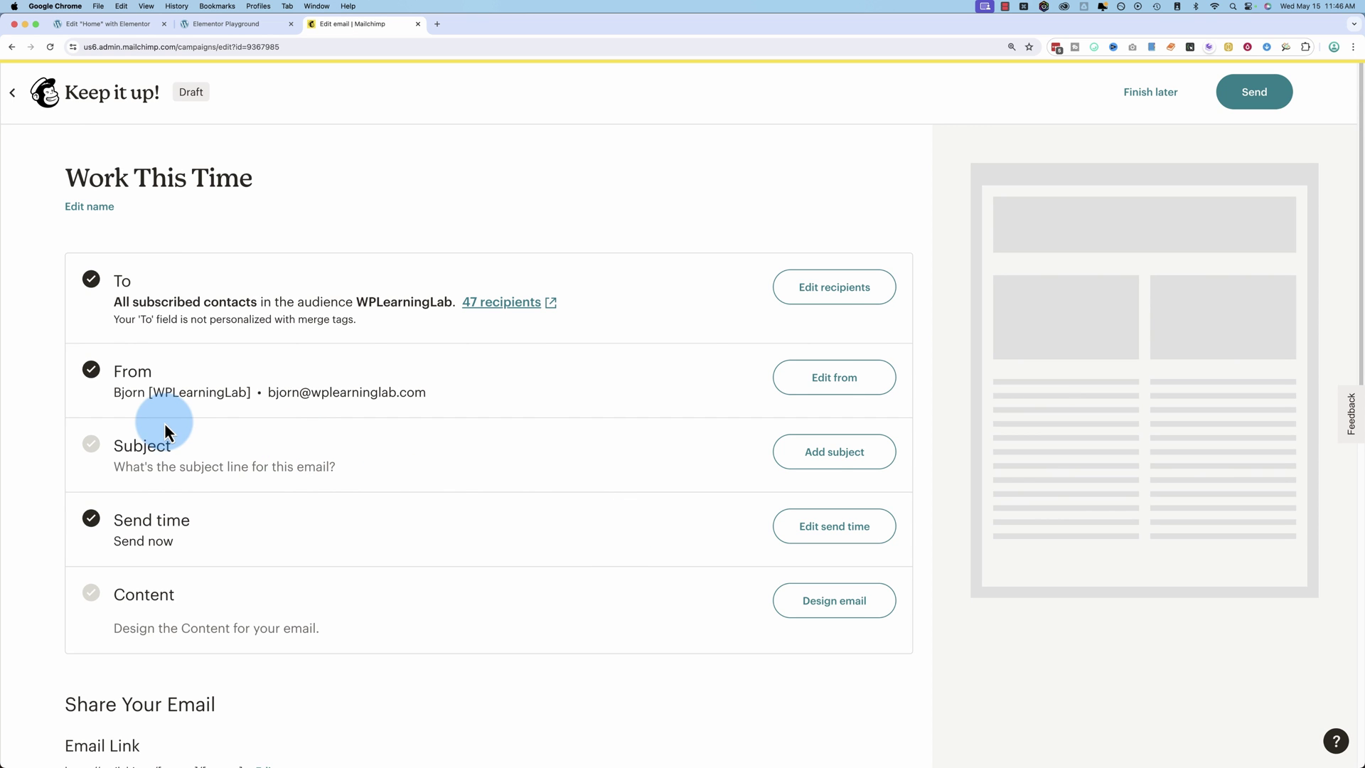
Save subject 'How to create anchor links for MailChimp emails' and preview text 'See the secret sauce!'.
{"action": "scroll", "coordinate": [164, 424], "scroll_direction": "down", "scroll_amount": 3}
{"action": "left_click", "coordinate": [802, 380]}
{"action": "left_click", "coordinate": [256, 469]}
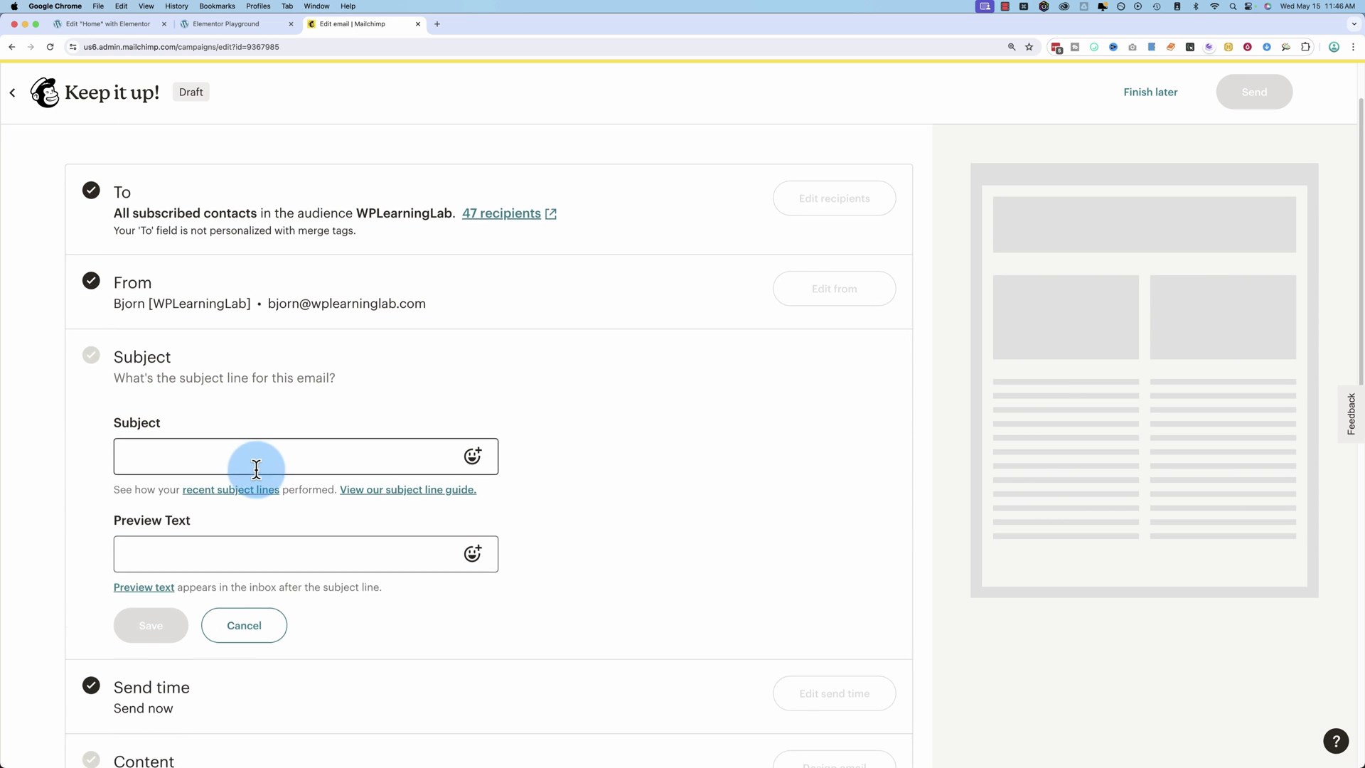
{"action": "scroll", "coordinate": [256, 455], "scroll_direction": "down", "scroll_amount": 1}
{"action": "key", "text": "super+v"}
{"action": "left_click", "coordinate": [152, 416]}
{"action": "left_click", "coordinate": [349, 416]}
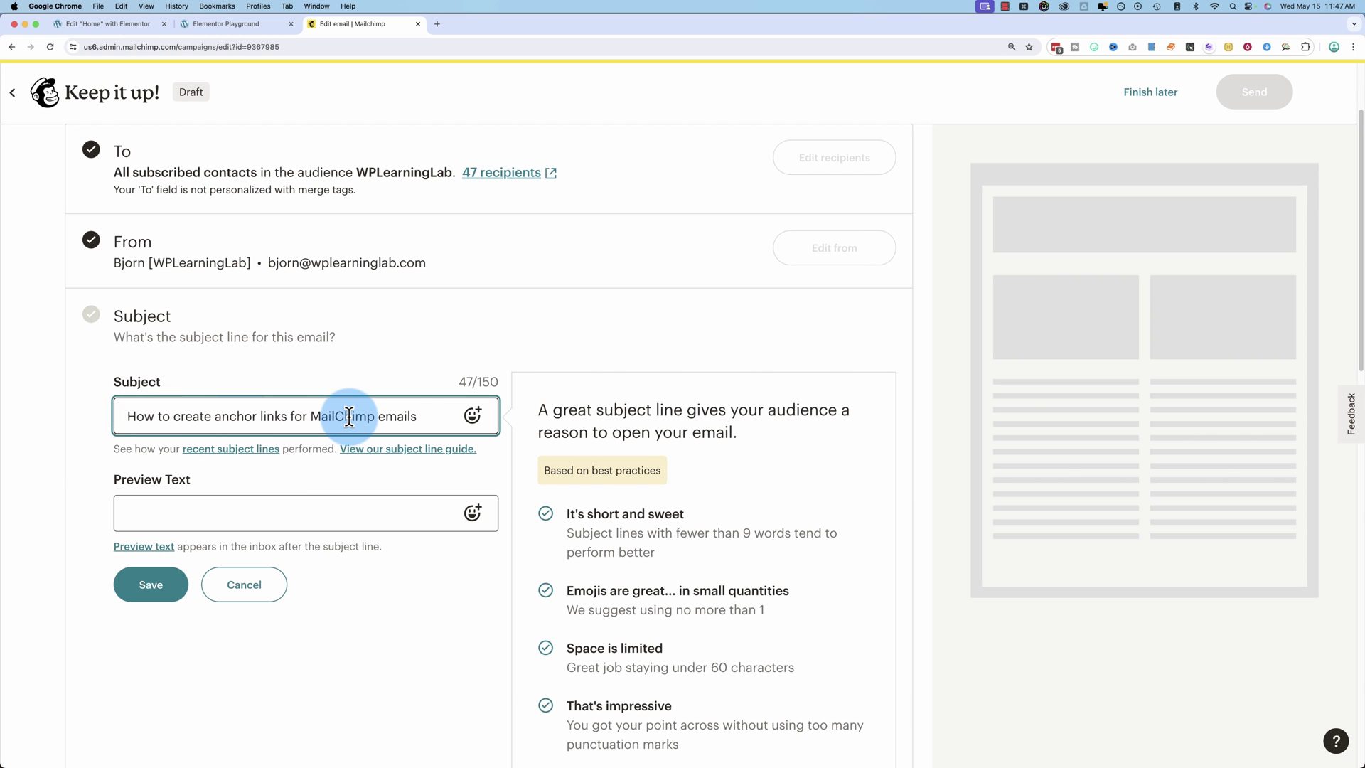
{"action": "left_click", "coordinate": [361, 399]}
{"action": "left_click", "coordinate": [275, 502]}
{"action": "scroll", "coordinate": [213, 497], "scroll_direction": "down", "scroll_amount": 2}
{"action": "left_click", "coordinate": [189, 488]}
{"action": "left_click", "coordinate": [183, 442]}
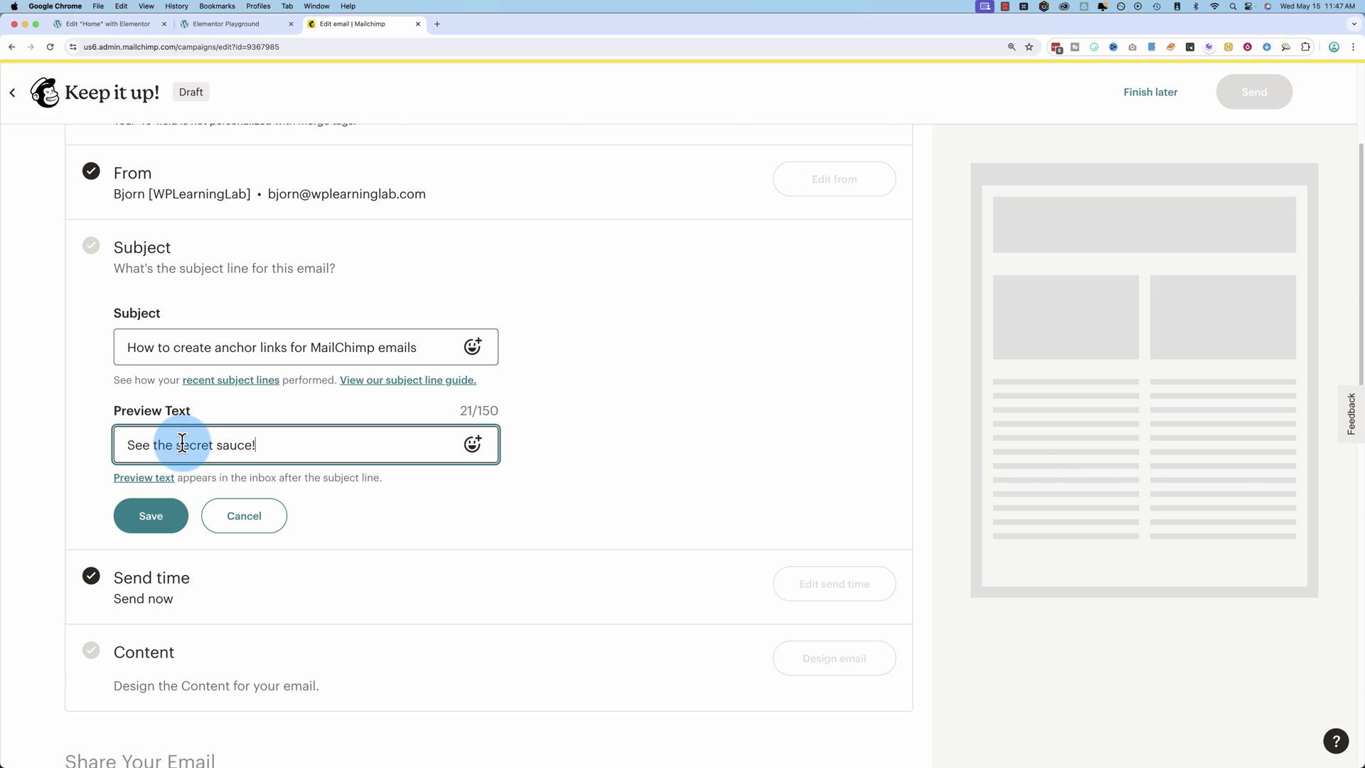
{"action": "left_click", "coordinate": [145, 528]}
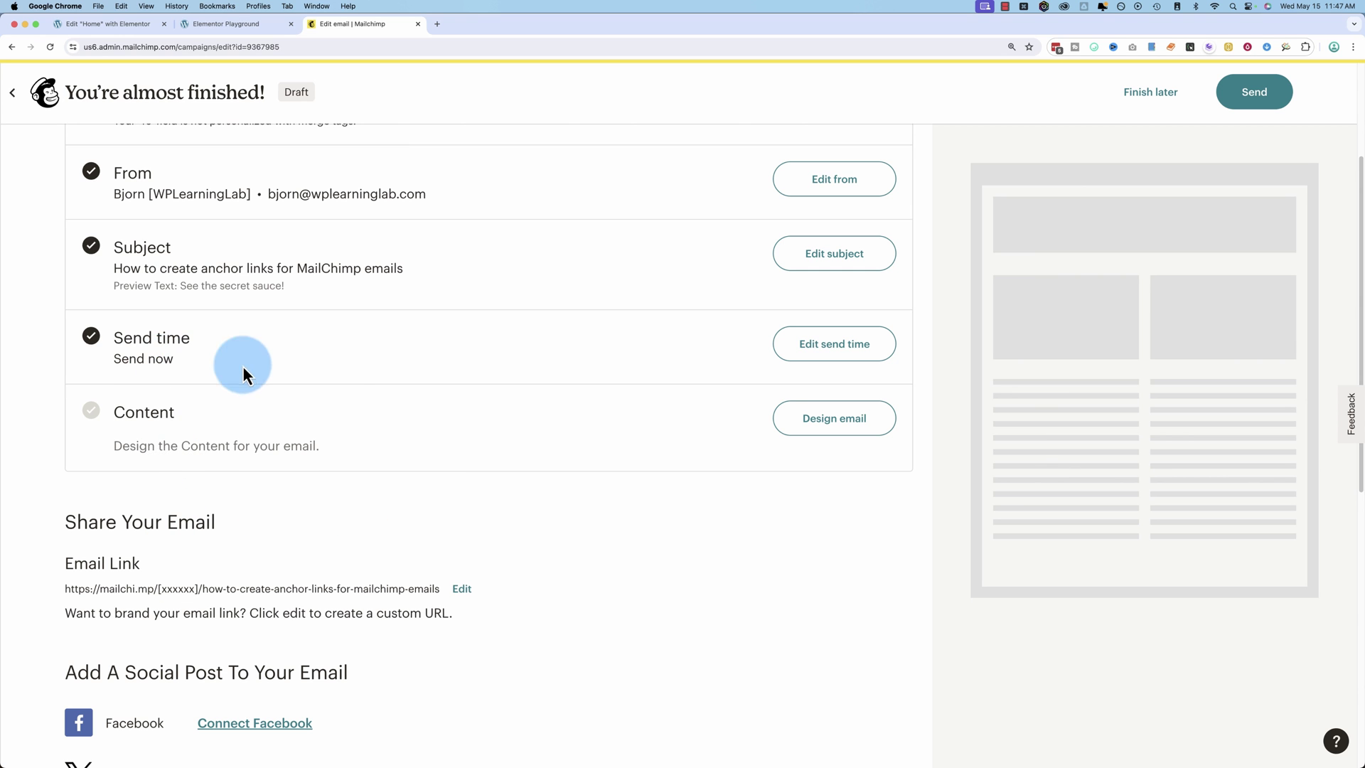
{"action": "scroll", "coordinate": [336, 377], "scroll_direction": "up", "scroll_amount": 5}
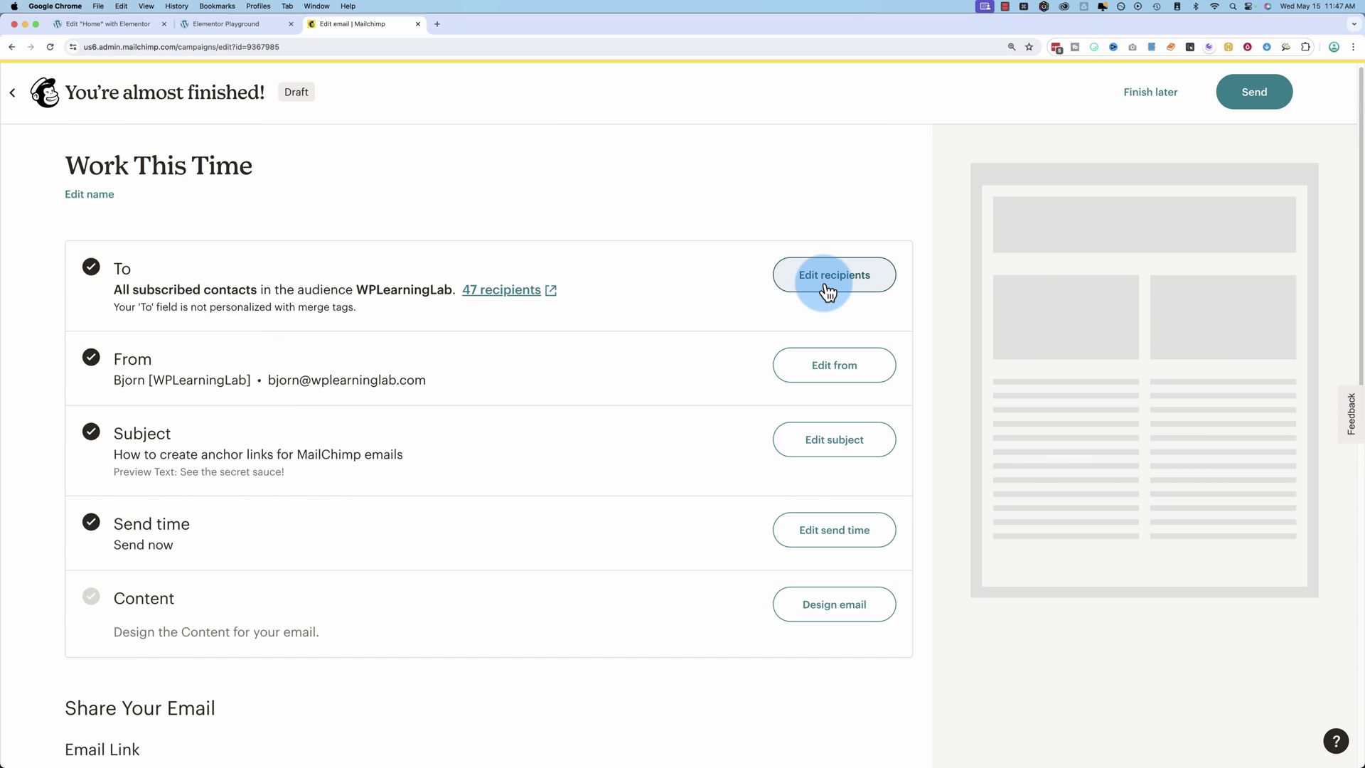
Limit recipients to a pasted-emails segment holding one recipient address, then open the template chooser.
{"action": "left_click", "coordinate": [825, 284]}
{"action": "left_click", "coordinate": [248, 403]}
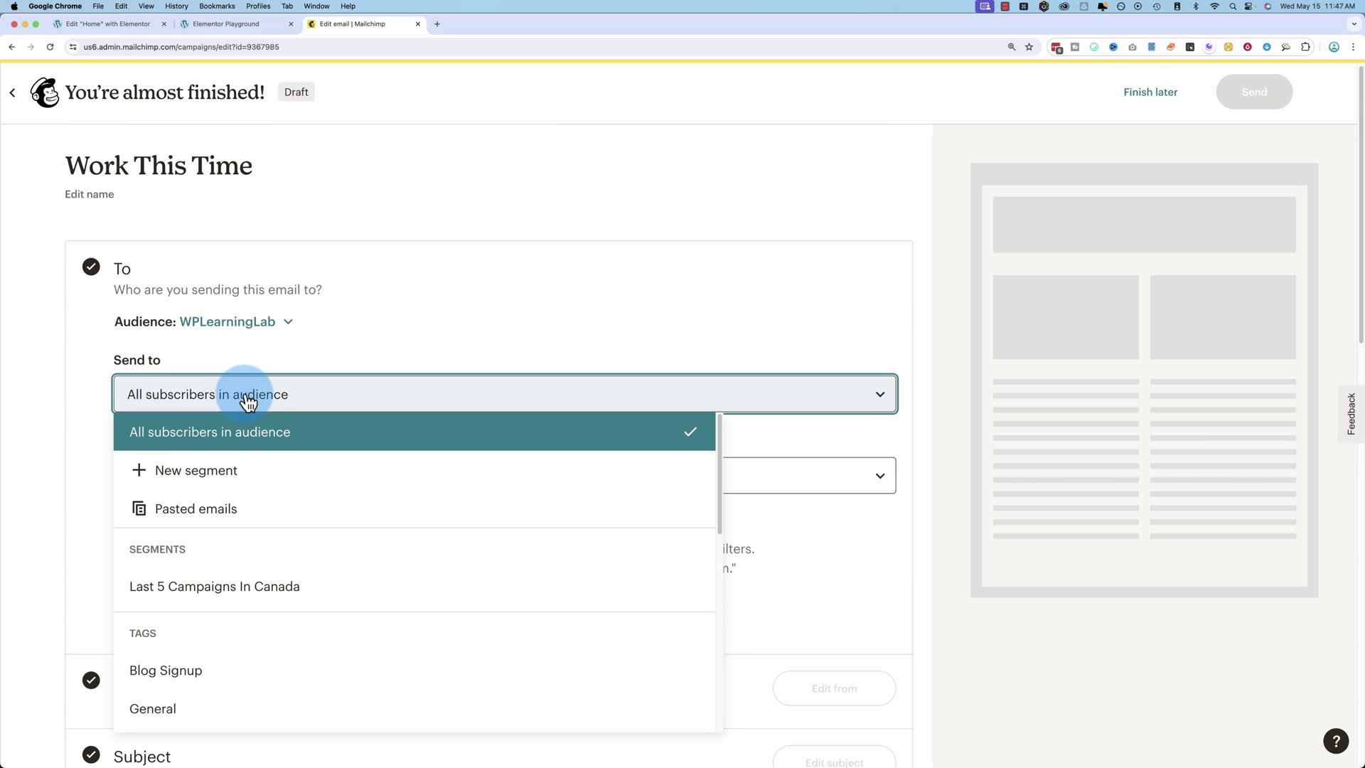
{"action": "scroll", "coordinate": [192, 493], "scroll_direction": "down", "scroll_amount": 1}
{"action": "left_click", "coordinate": [192, 493]}
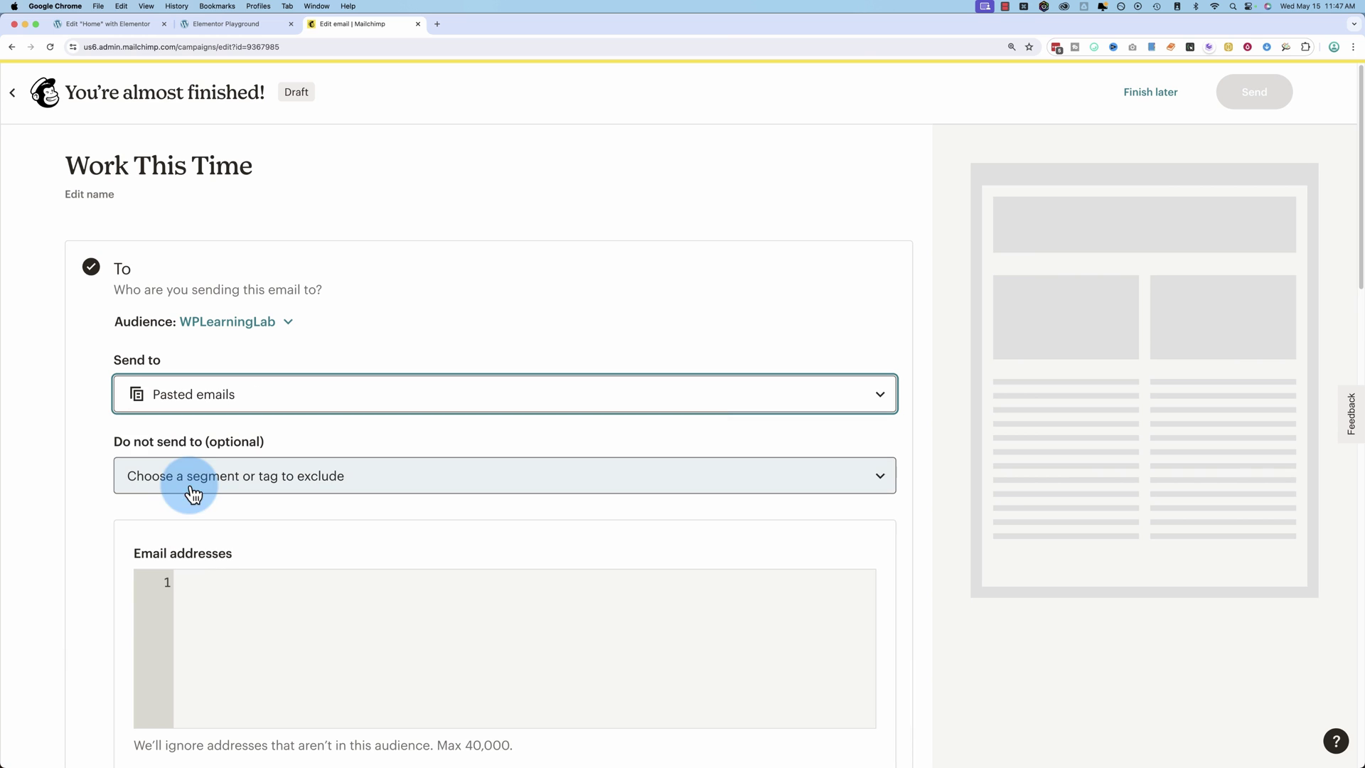
{"action": "left_click", "coordinate": [245, 580]}
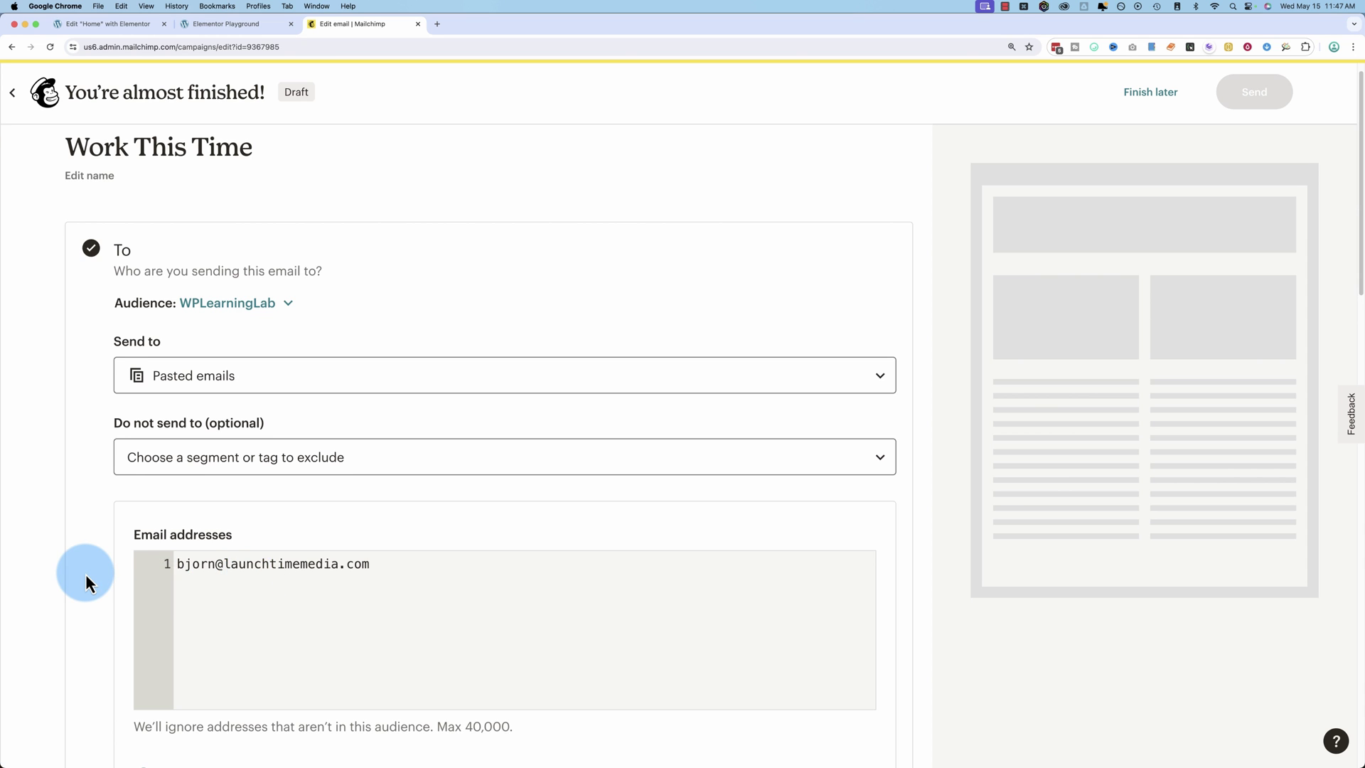
{"action": "scroll", "coordinate": [85, 574], "scroll_direction": "down", "scroll_amount": 6}
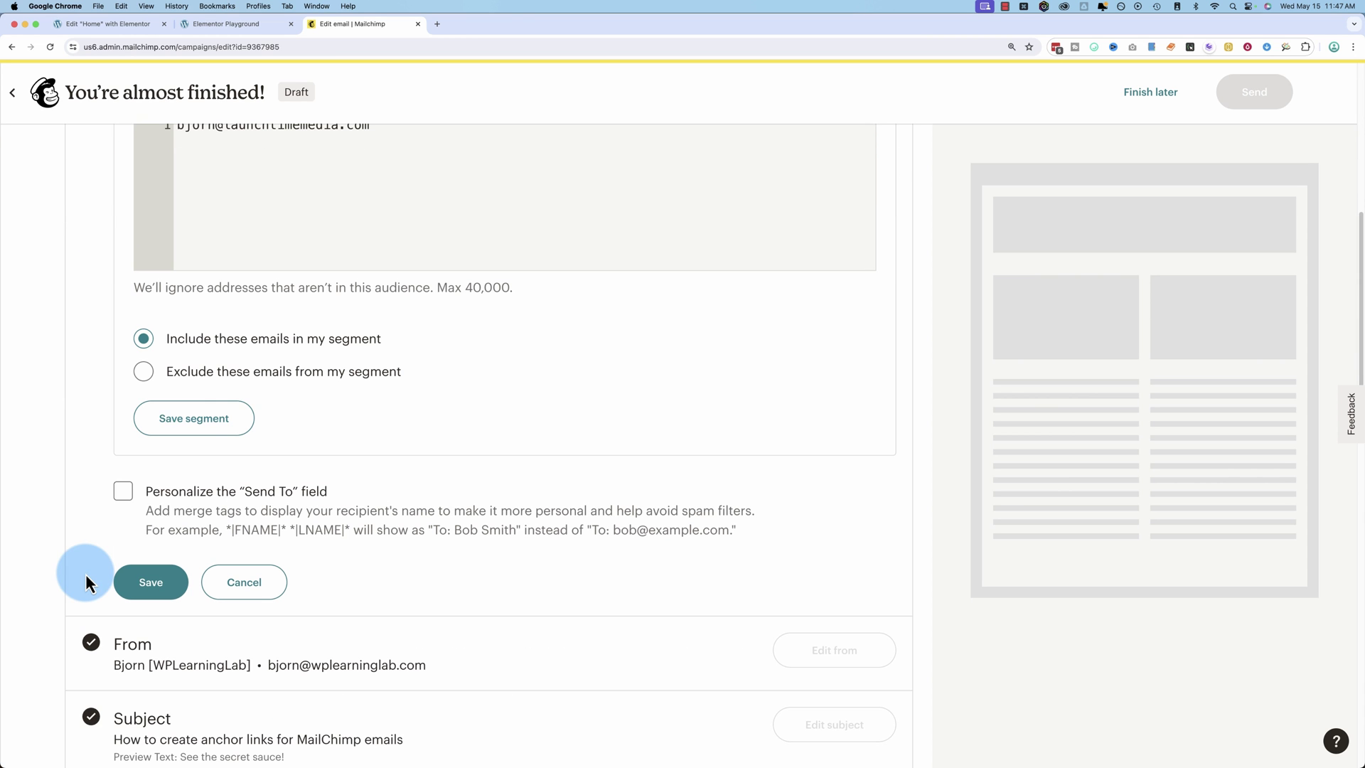
{"action": "left_click", "coordinate": [198, 420]}
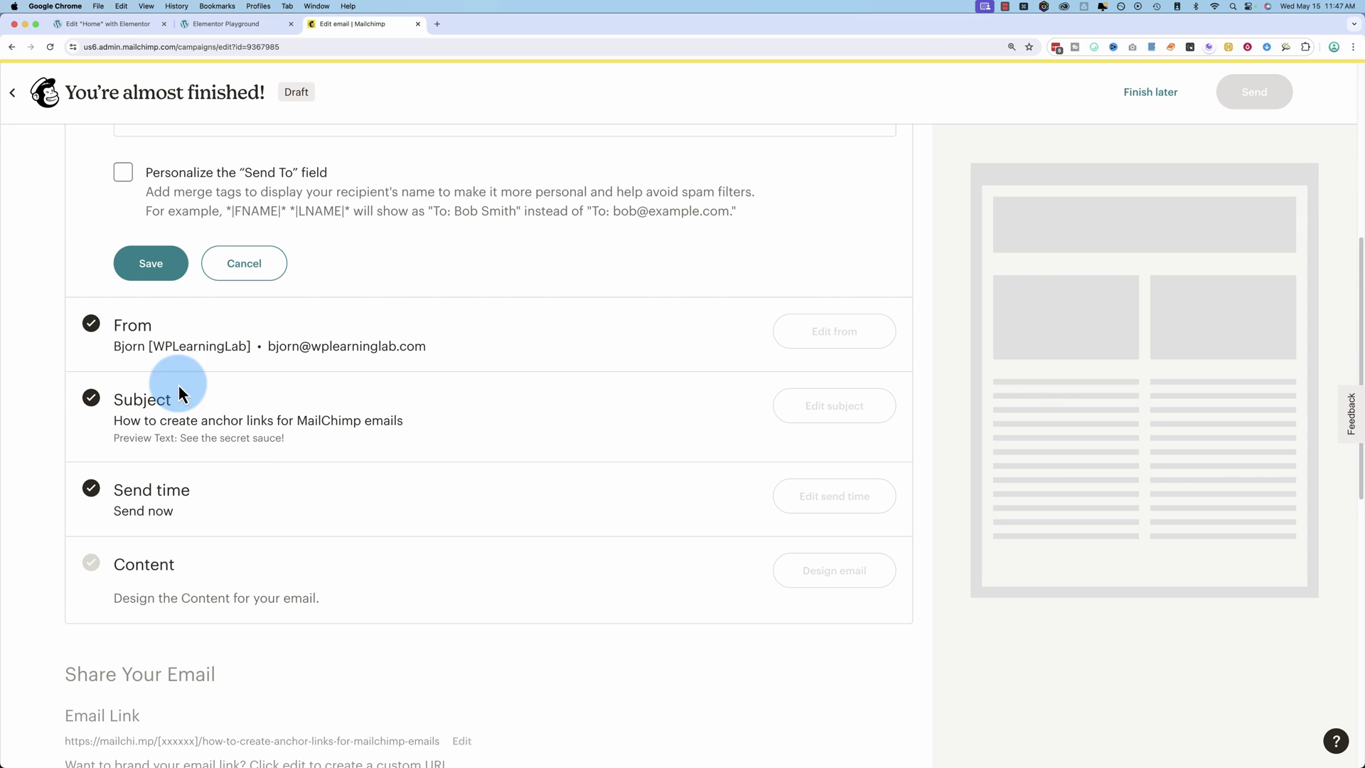
{"action": "scroll", "coordinate": [358, 322], "scroll_direction": "up", "scroll_amount": 6}
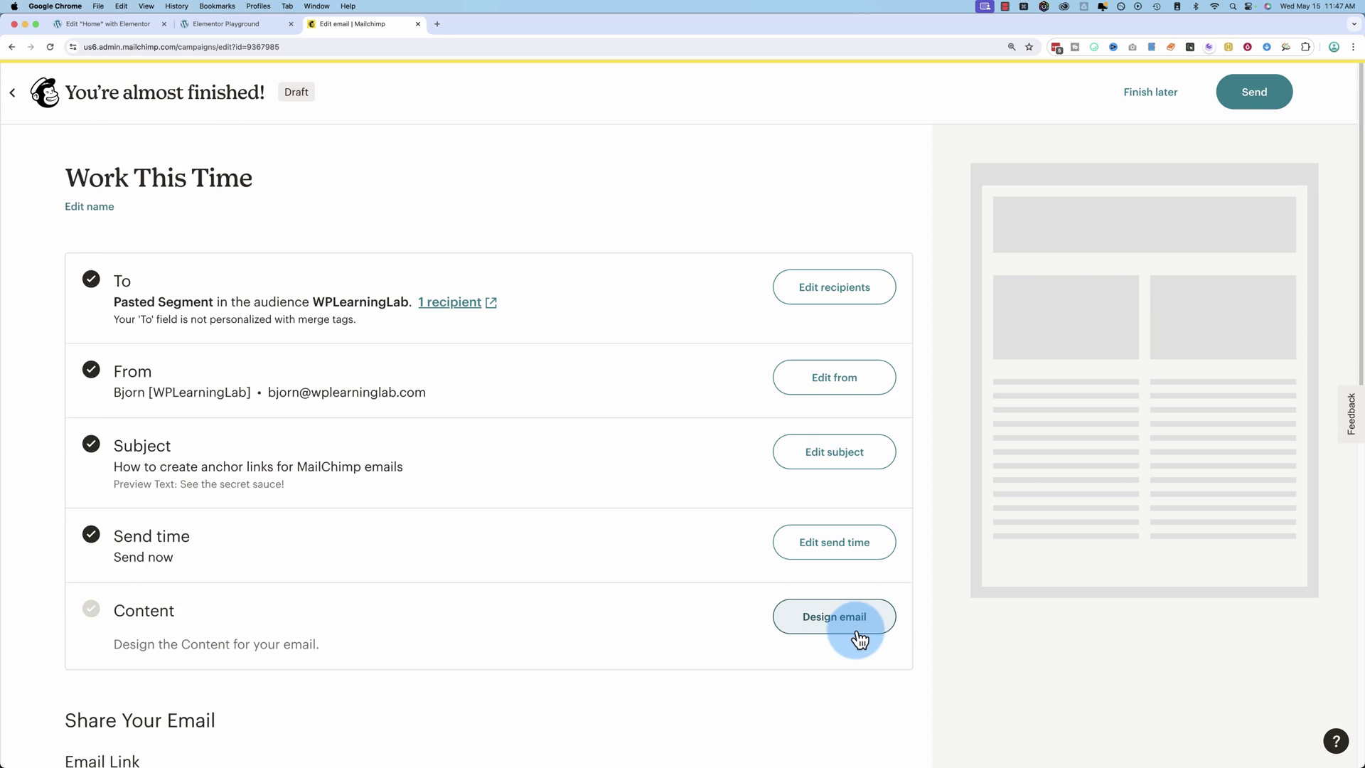
{"action": "left_click", "coordinate": [854, 619]}
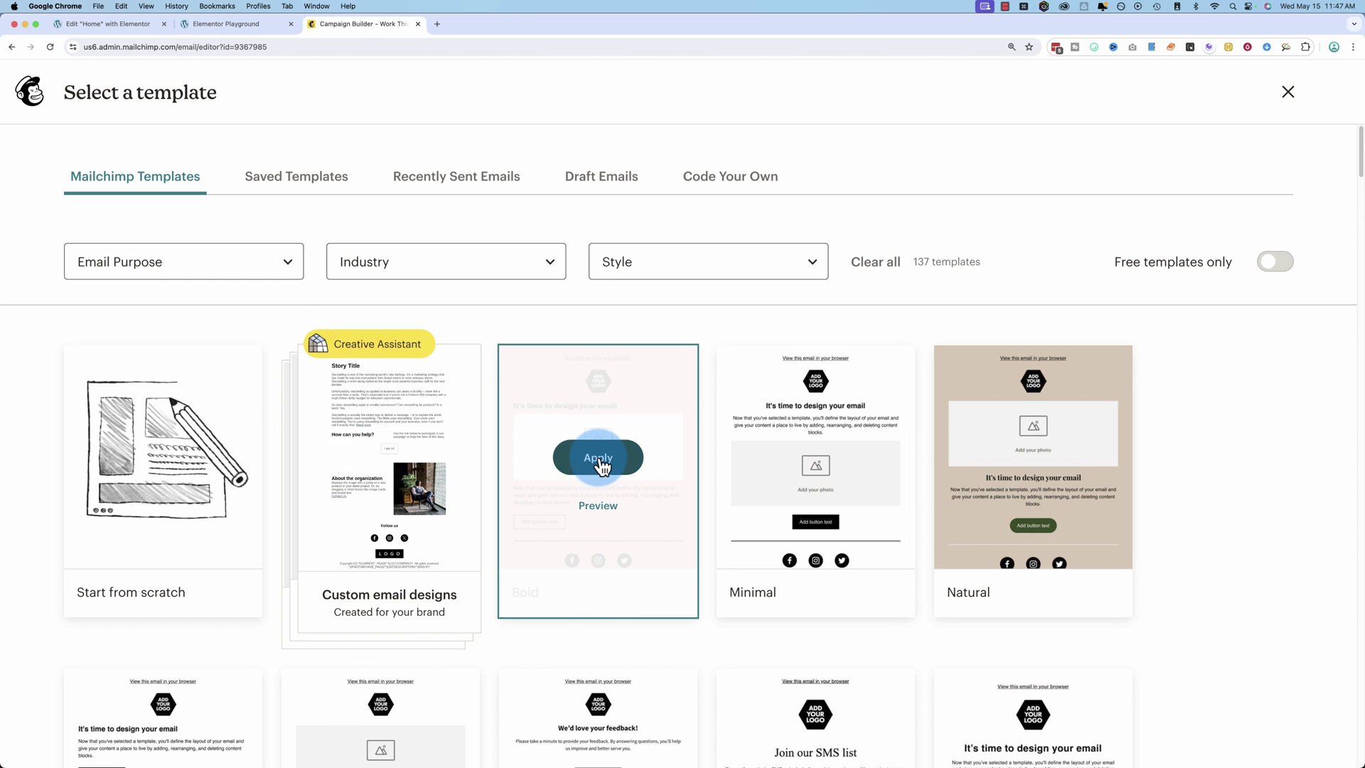
Apply the Bold template and click into its paragraph and button blocks.
{"action": "left_click", "coordinate": [599, 462]}
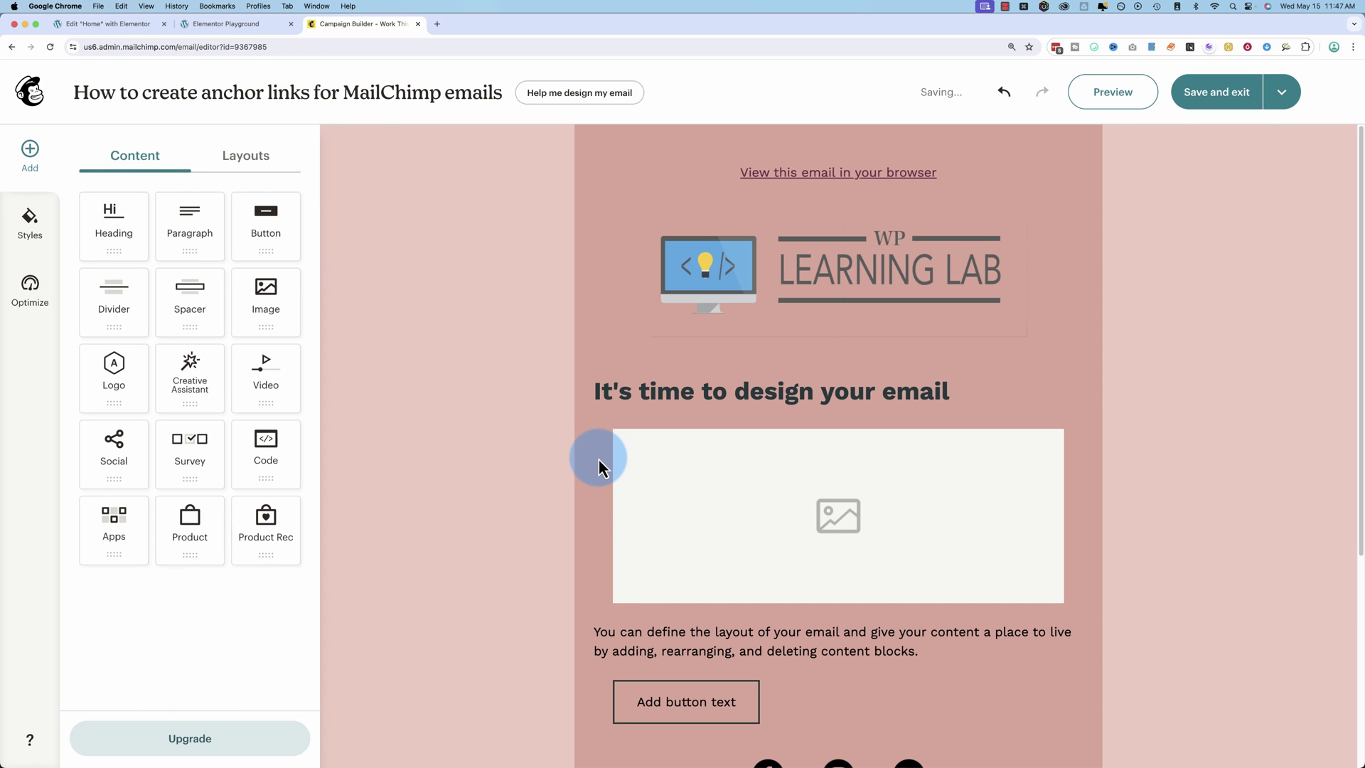
{"action": "scroll", "coordinate": [610, 375], "scroll_direction": "down", "scroll_amount": 2}
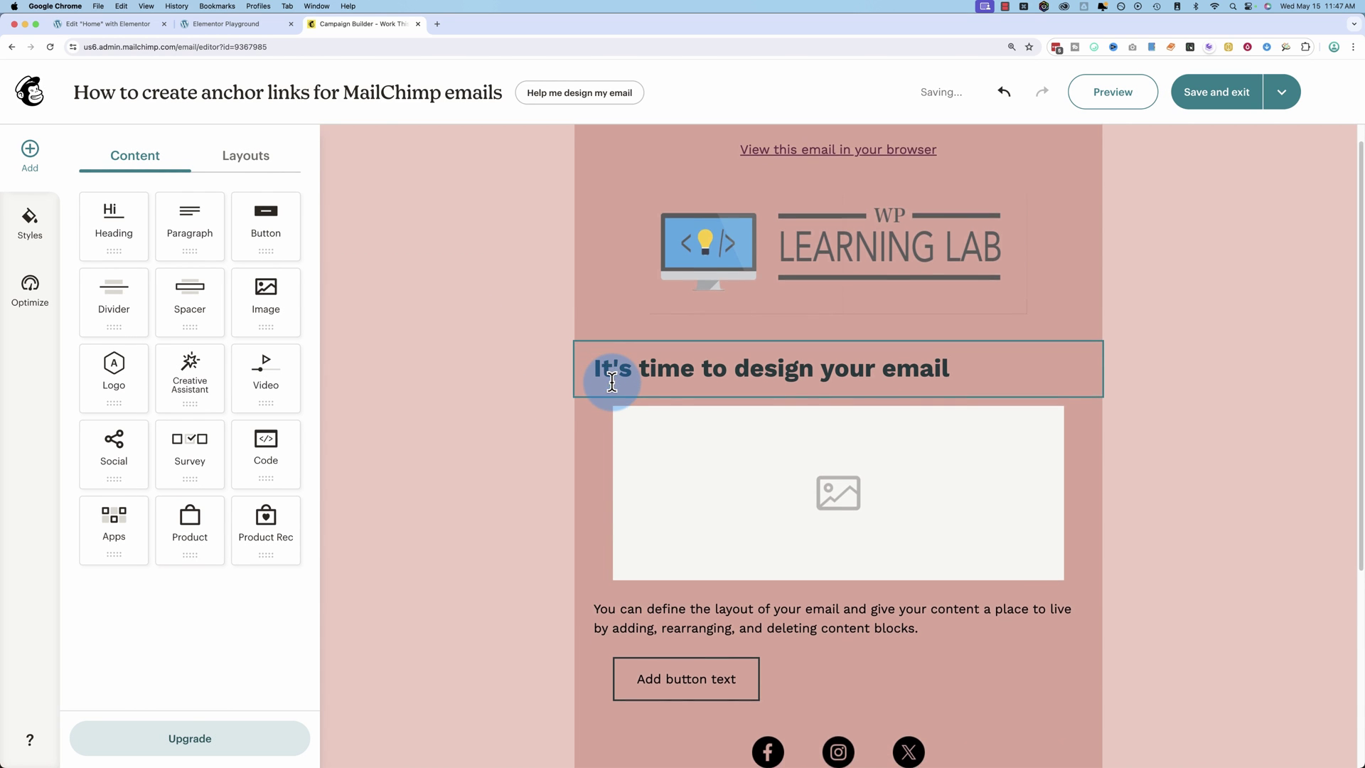
{"action": "scroll", "coordinate": [626, 434], "scroll_direction": "down", "scroll_amount": 2}
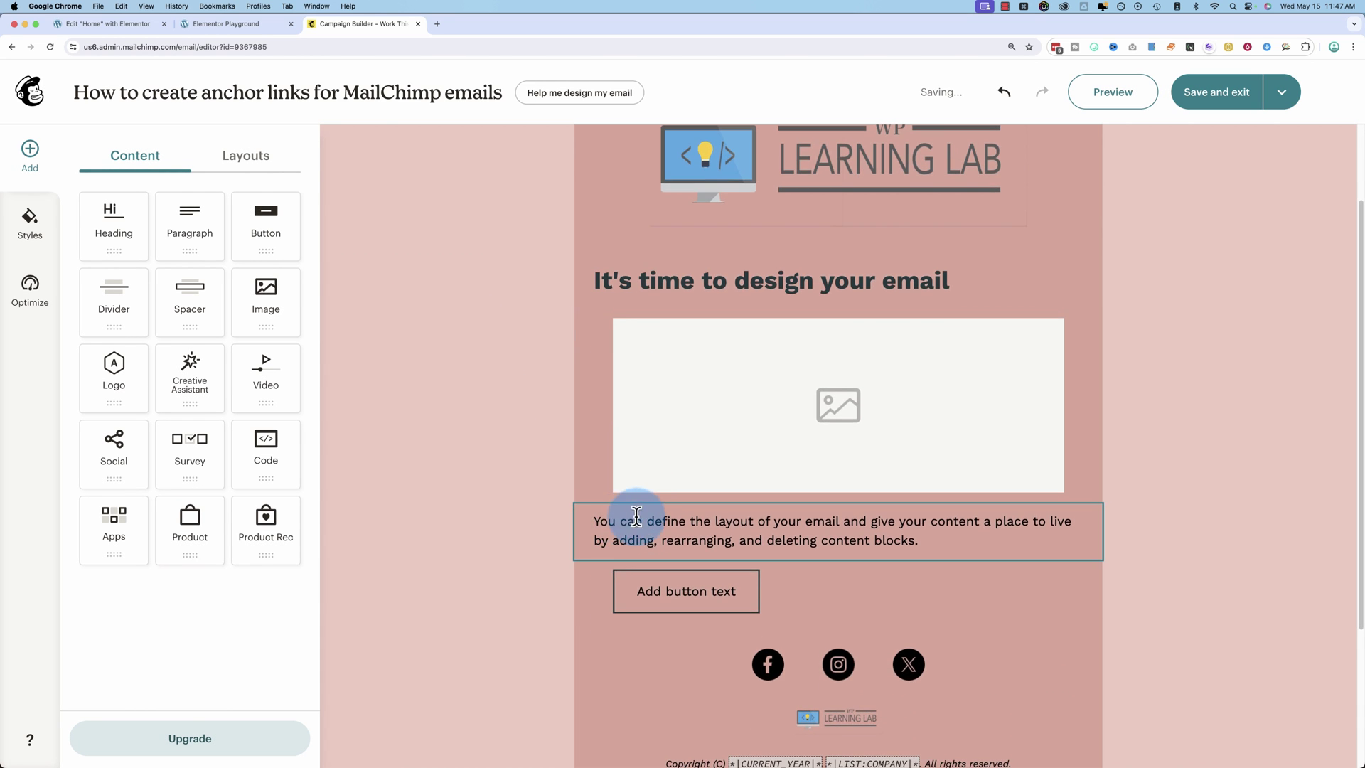
{"action": "double_click", "coordinate": [675, 520]}
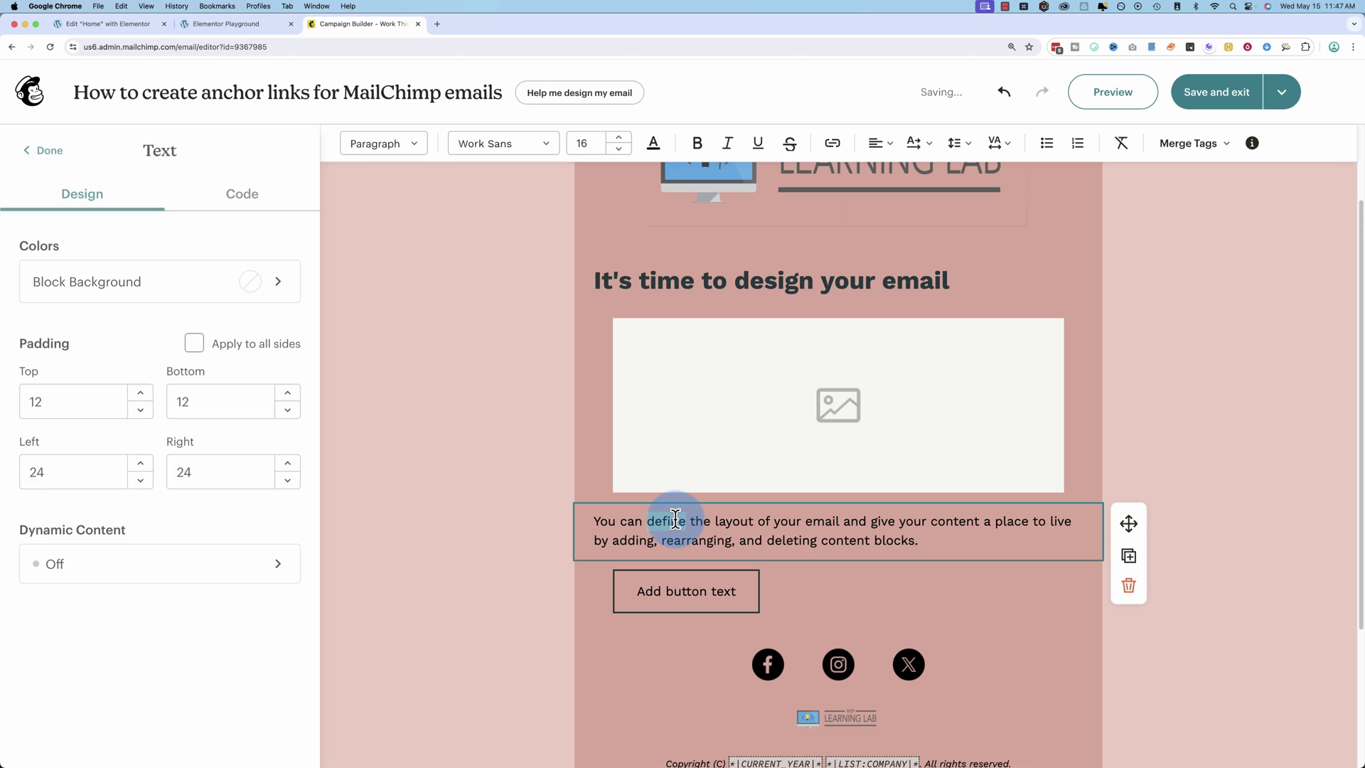
{"action": "left_click", "coordinate": [690, 590]}
{"action": "scroll", "coordinate": [683, 590], "scroll_direction": "down", "scroll_amount": 3}
{"action": "left_click_drag", "start_coordinate": [914, 470], "coordinate": [794, 470]}
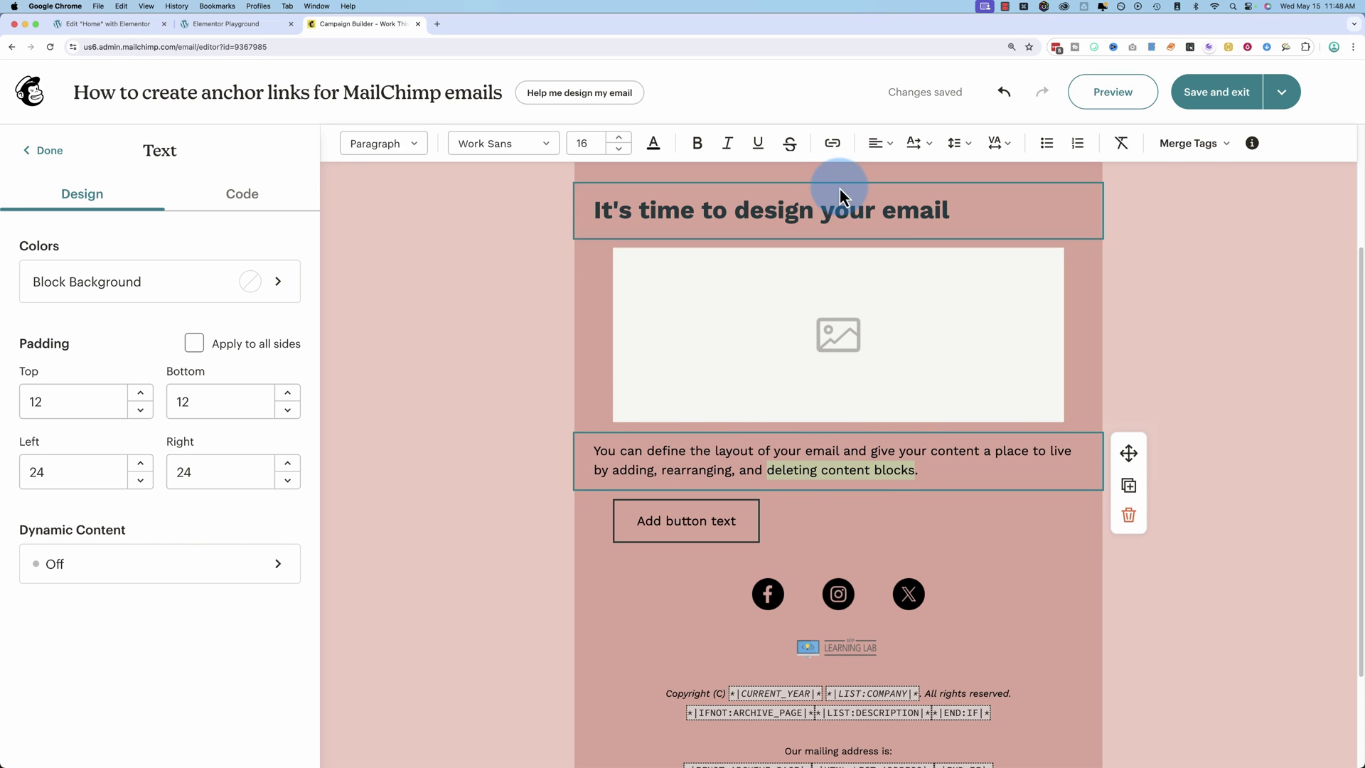
Add a web link from 'deleting content blocks' to elementorplayground.local/#about-me.
{"action": "left_click", "coordinate": [834, 144]}
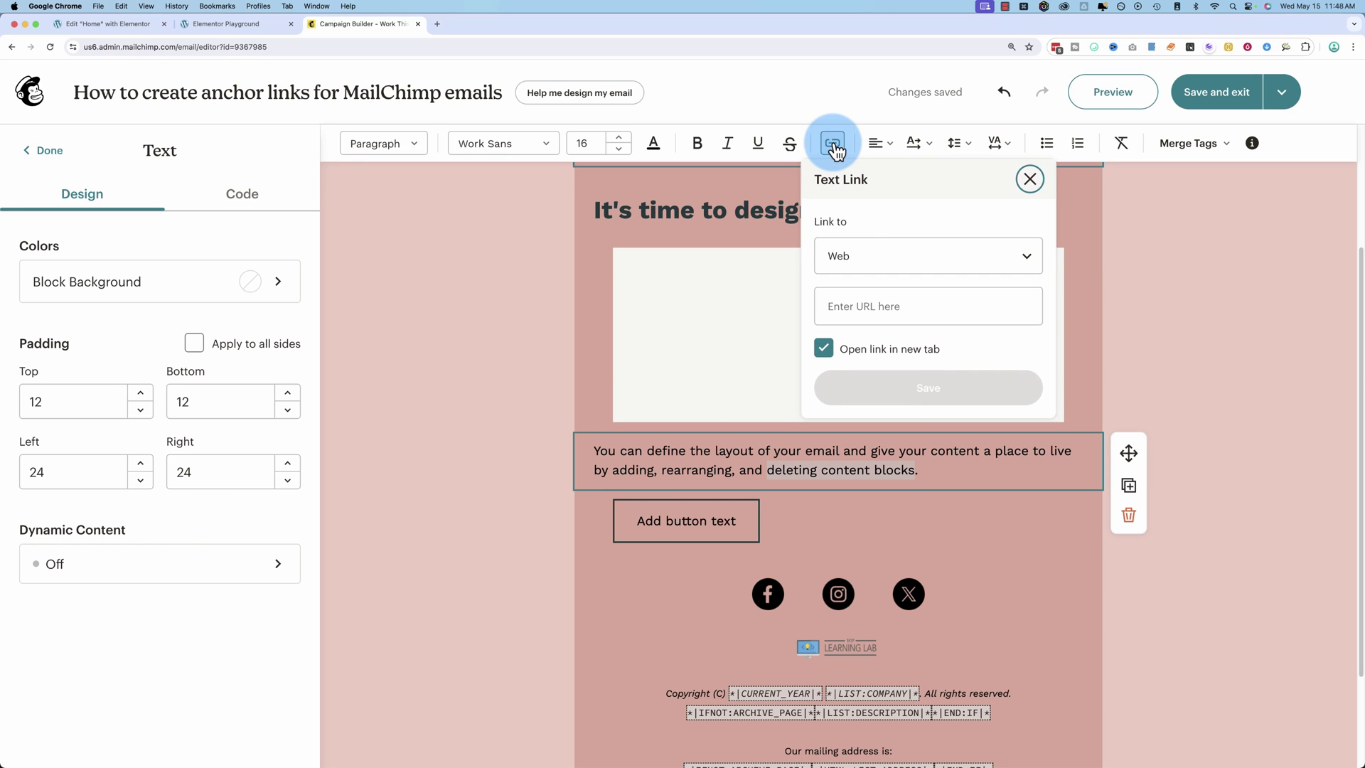
{"action": "left_click", "coordinate": [838, 263]}
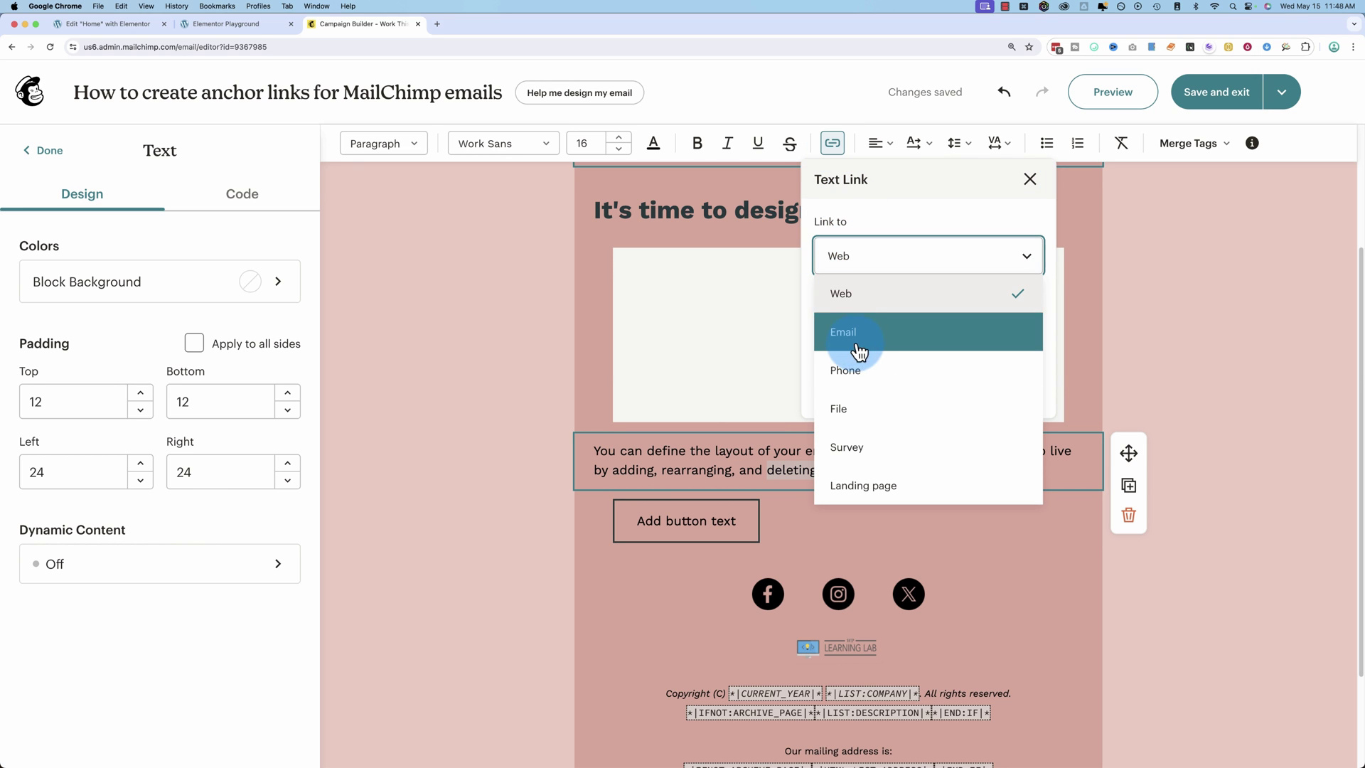
{"action": "left_click", "coordinate": [908, 285]}
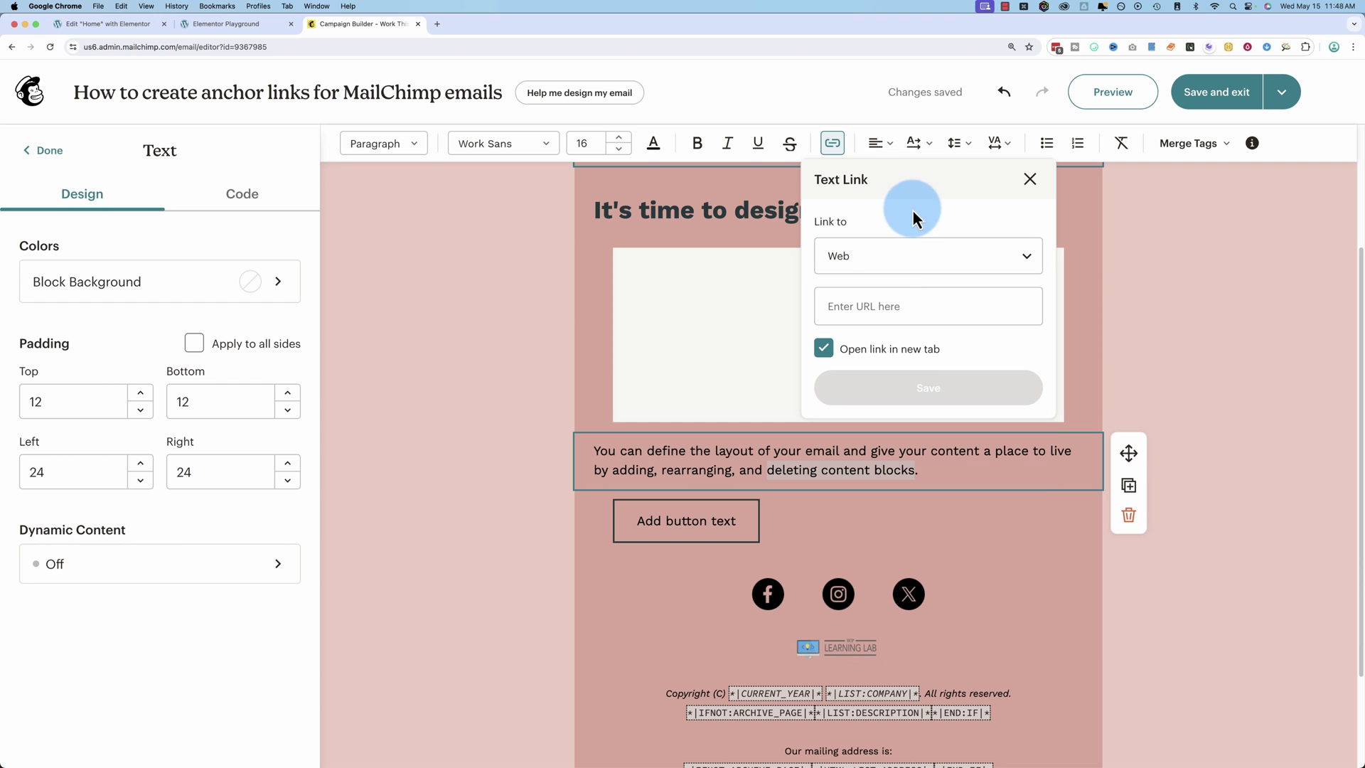
{"action": "left_click", "coordinate": [825, 306]}
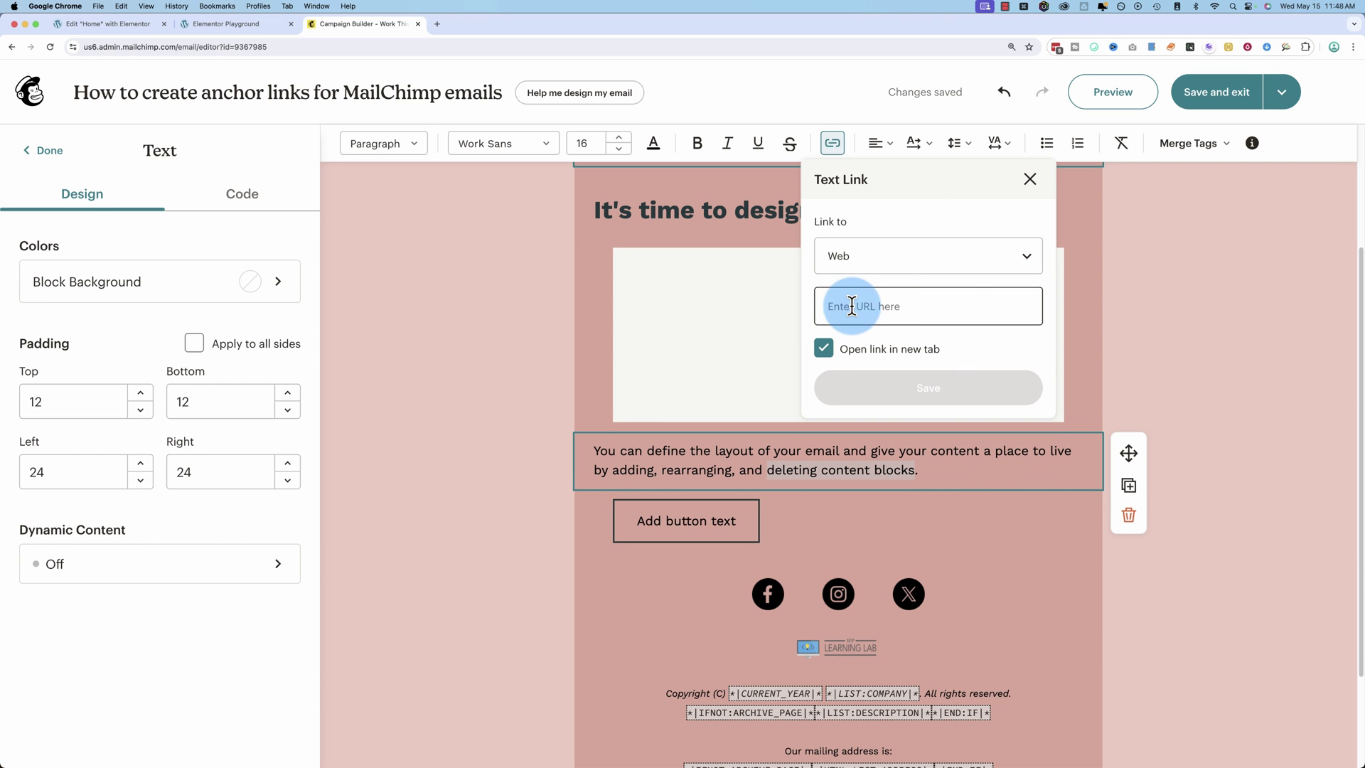
{"action": "left_click", "coordinate": [221, 27]}
{"action": "left_click", "coordinate": [183, 47]}
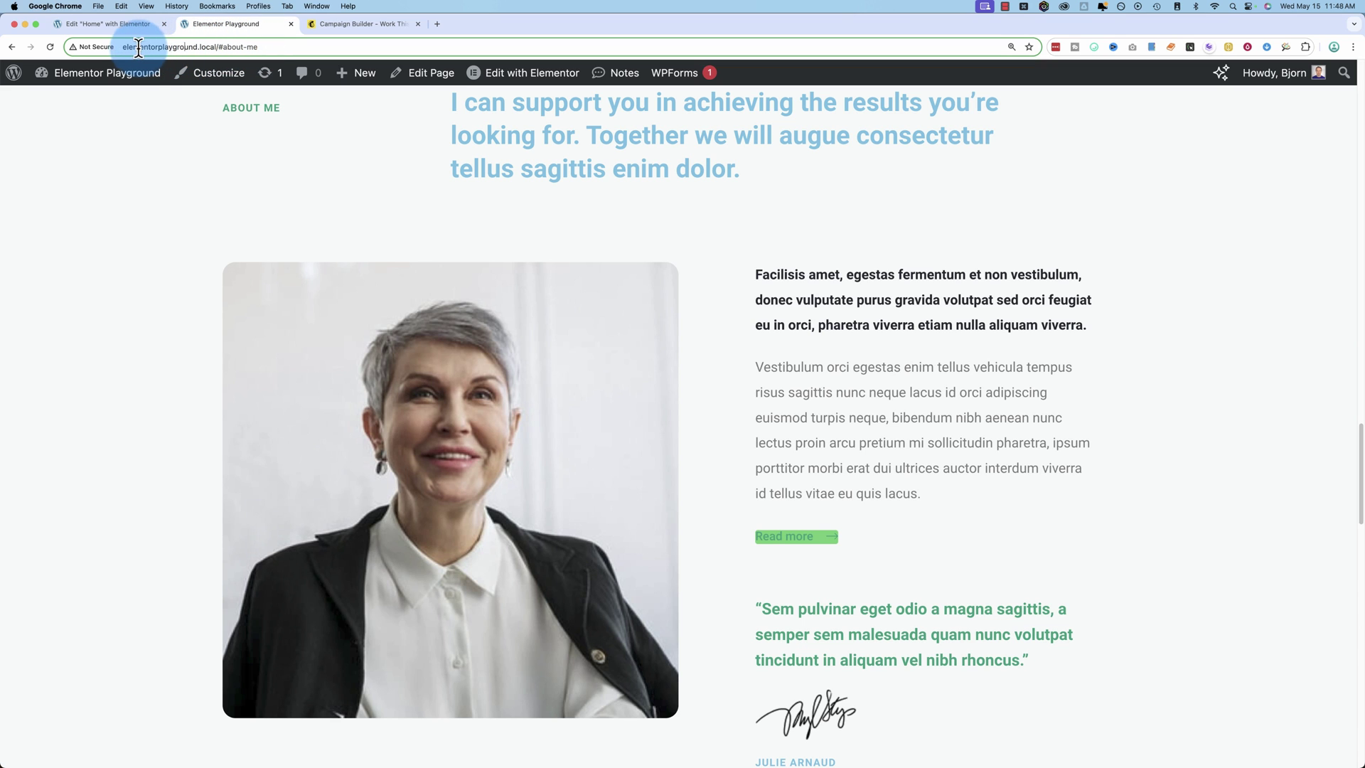
{"action": "left_click_drag", "start_coordinate": [125, 47], "coordinate": [245, 47]}
{"action": "key", "text": "super+c"}
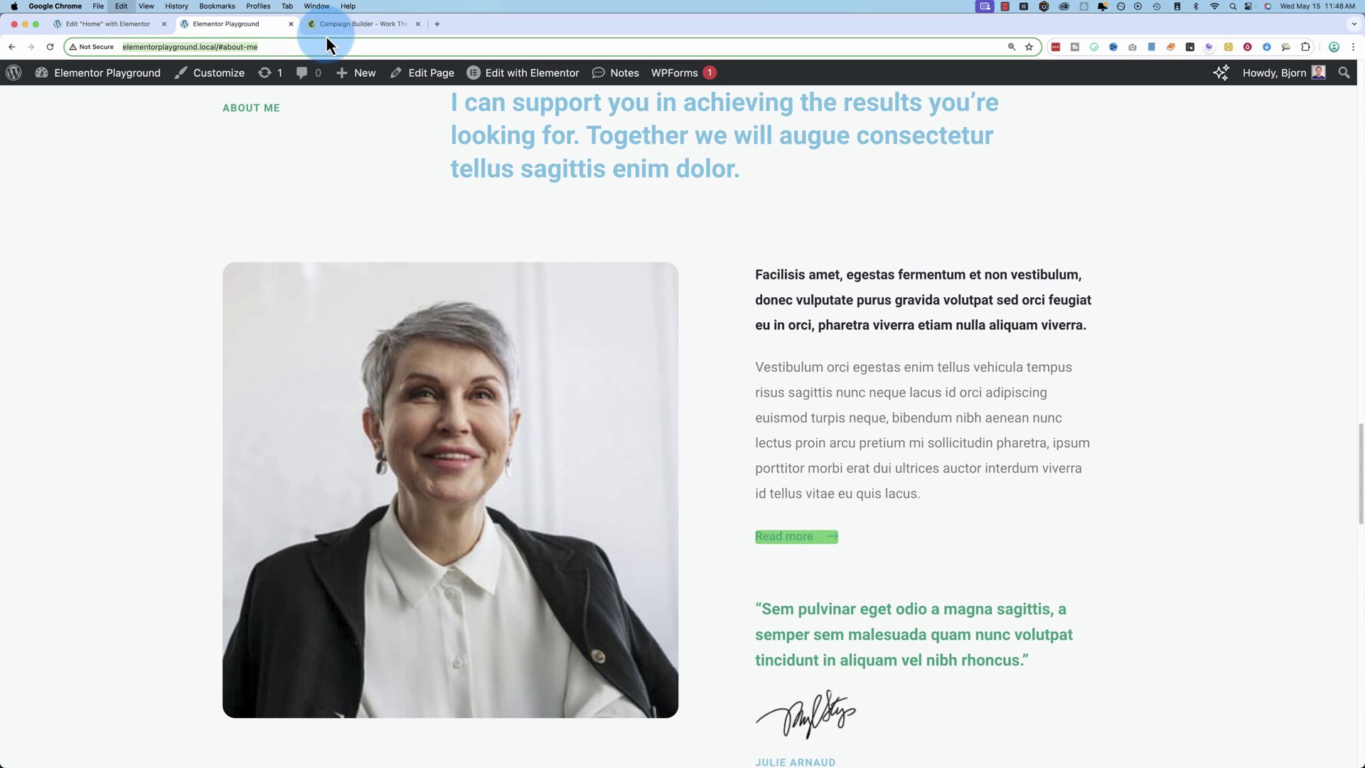
{"action": "left_click", "coordinate": [340, 28]}
{"action": "left_click", "coordinate": [889, 308]}
{"action": "key", "text": "super+v"}
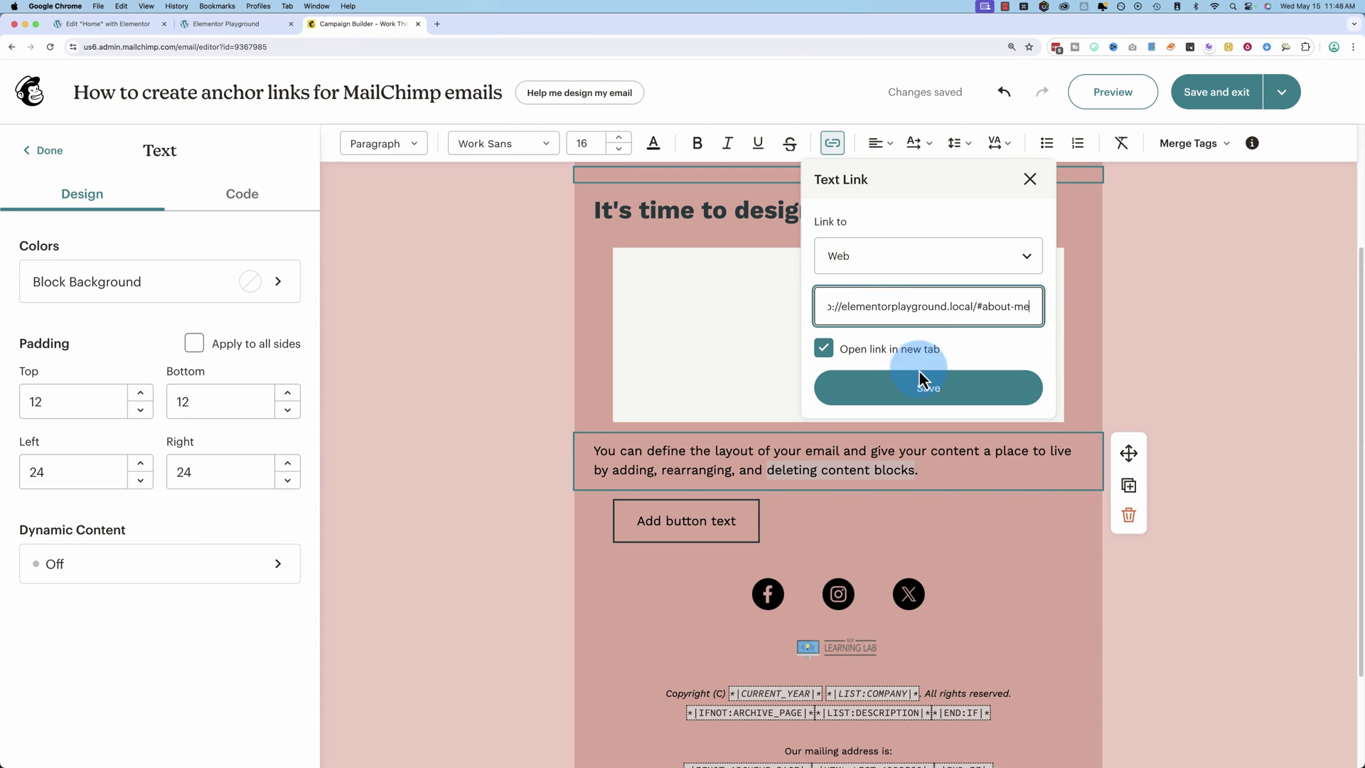
{"action": "left_click", "coordinate": [929, 389]}
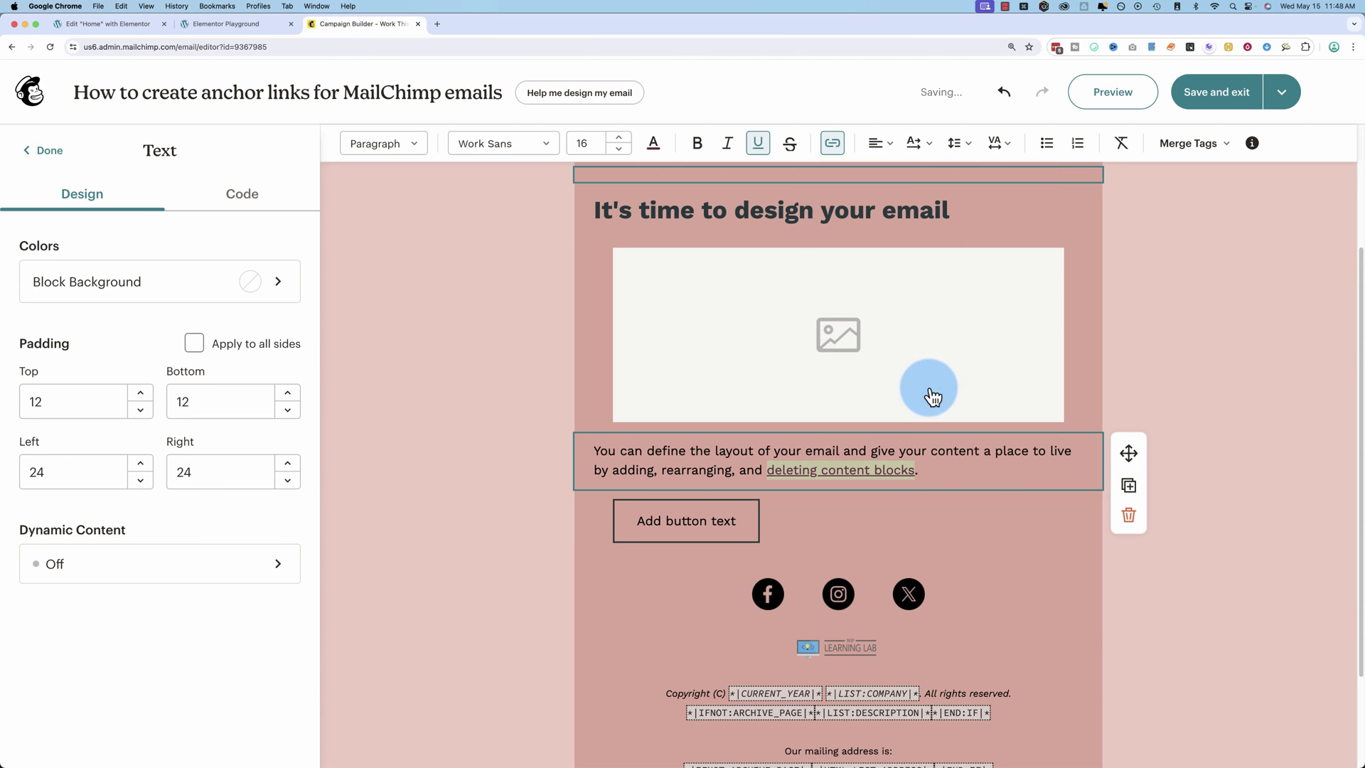
{"action": "left_click", "coordinate": [743, 531]}
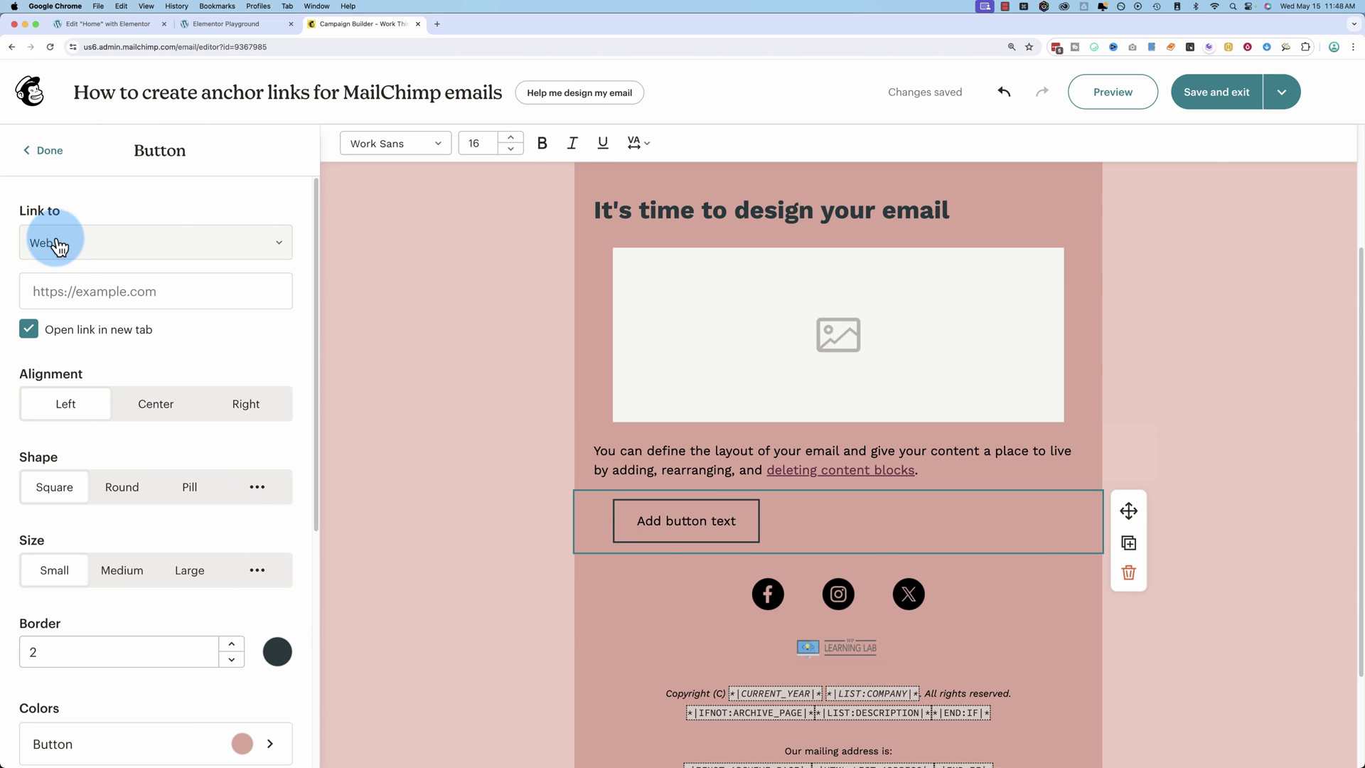
Paste the #about-me address as the button's link and inspect its link warning.
{"action": "left_click", "coordinate": [68, 281]}
{"action": "key", "text": "super+v"}
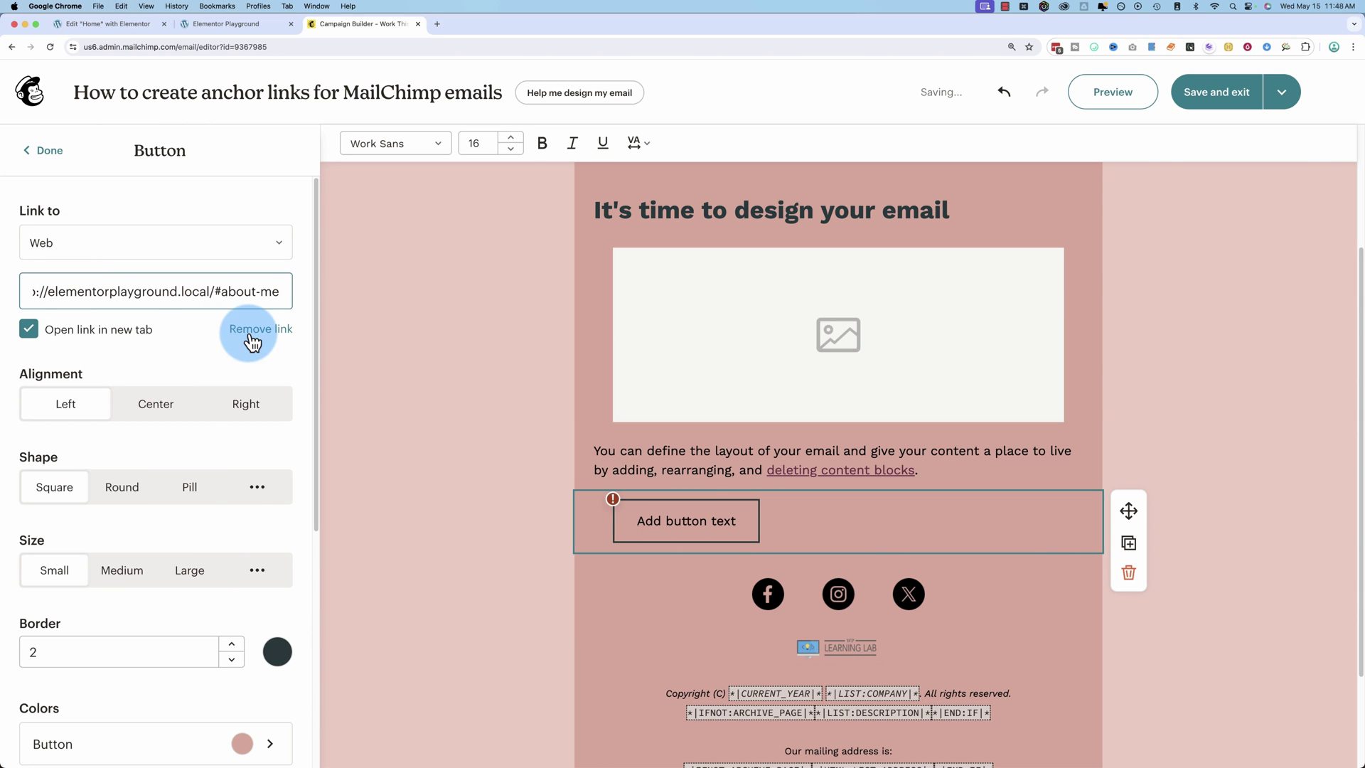
{"action": "left_click", "coordinate": [536, 495]}
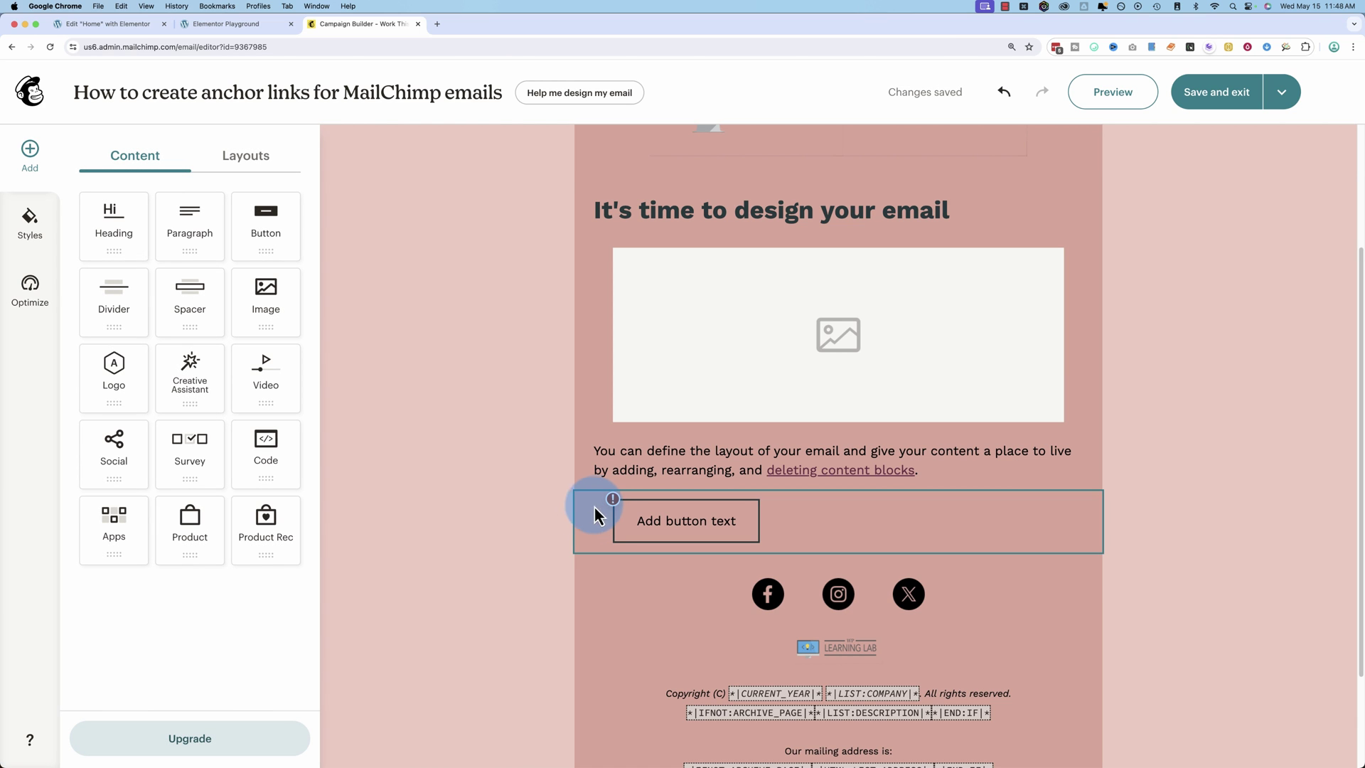
{"action": "left_click", "coordinate": [612, 499]}
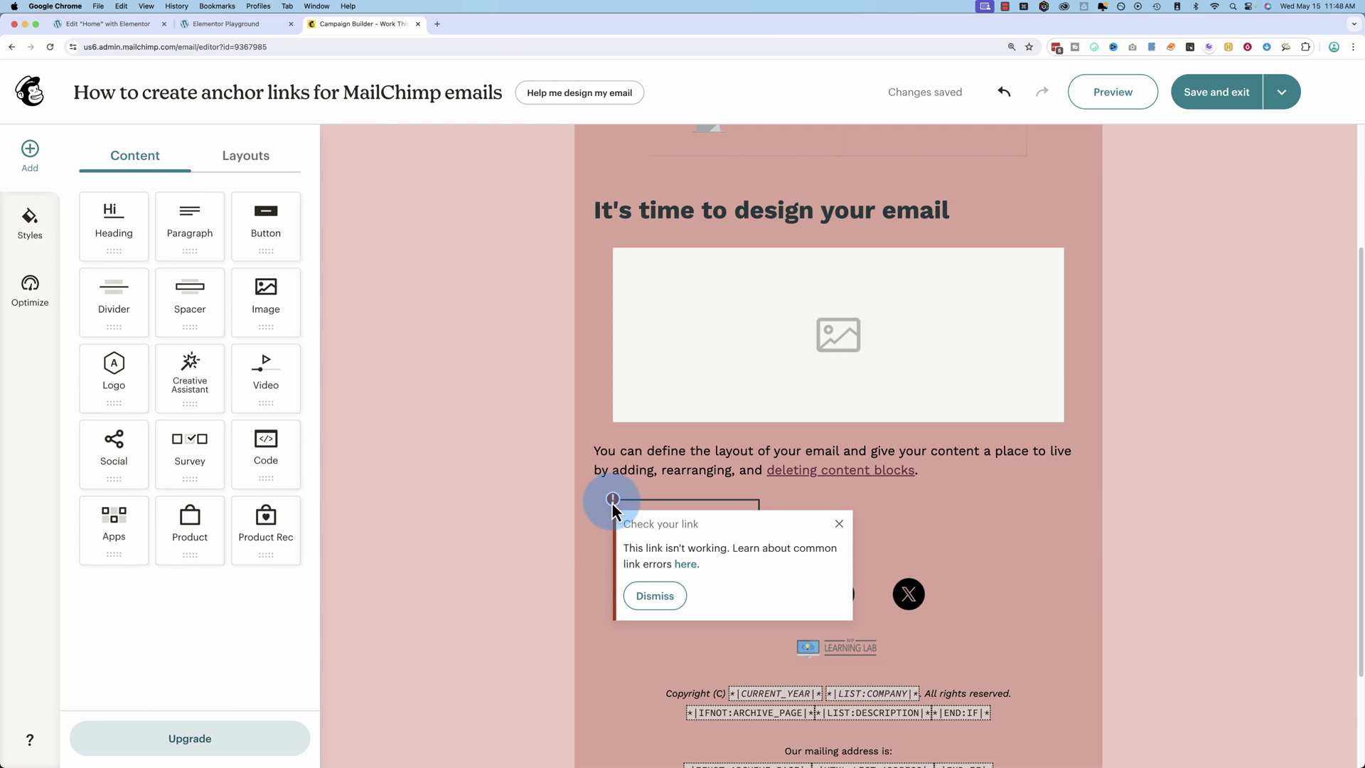
{"action": "left_click", "coordinate": [644, 472]}
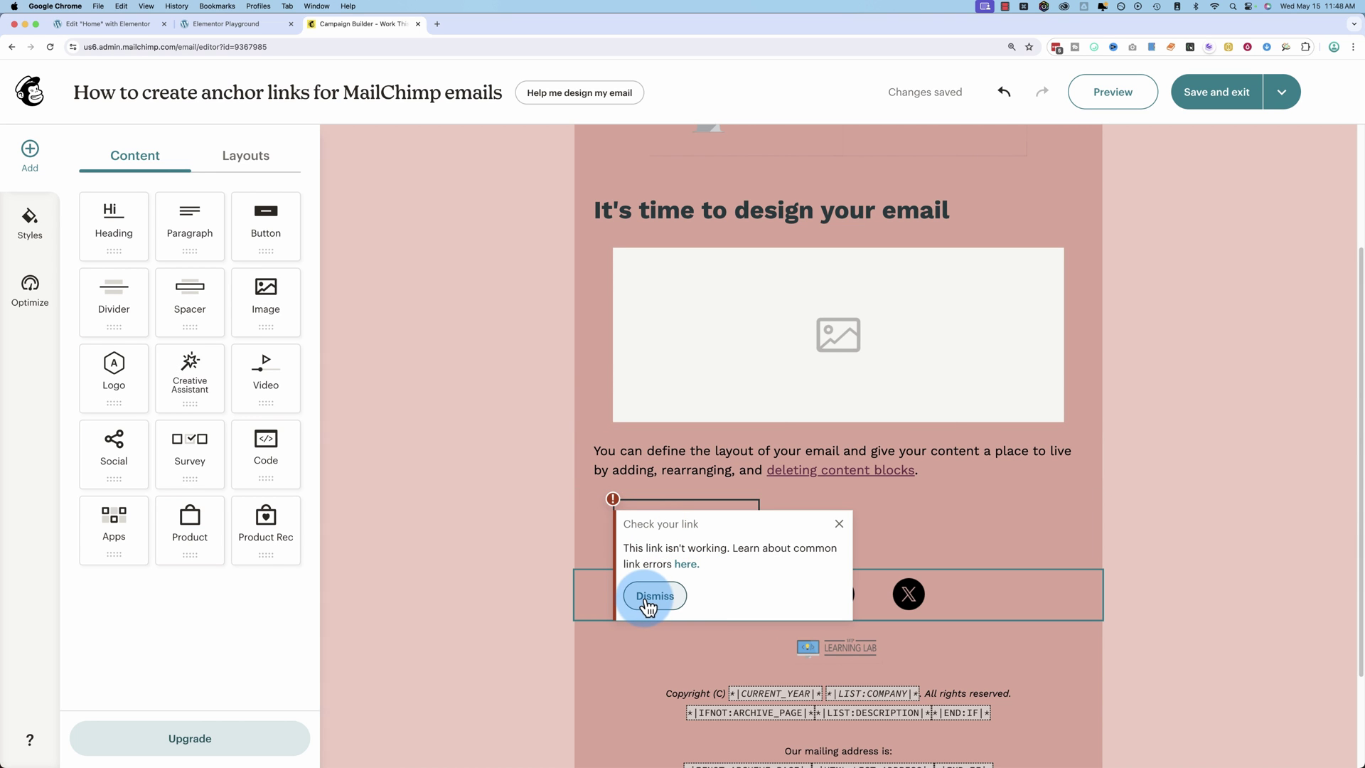
Compare against the live site's address, then save and close the email design.
{"action": "left_click", "coordinate": [217, 24]}
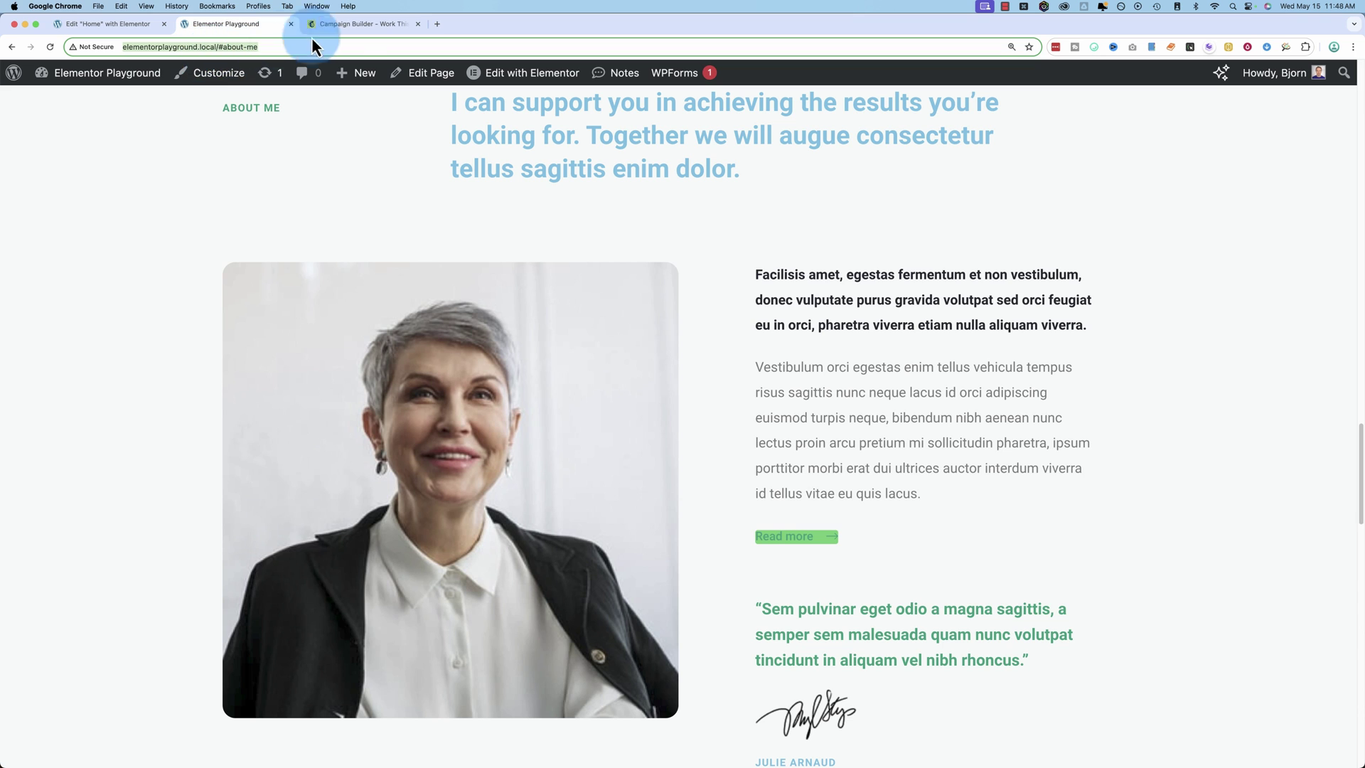
{"action": "left_click", "coordinate": [346, 33]}
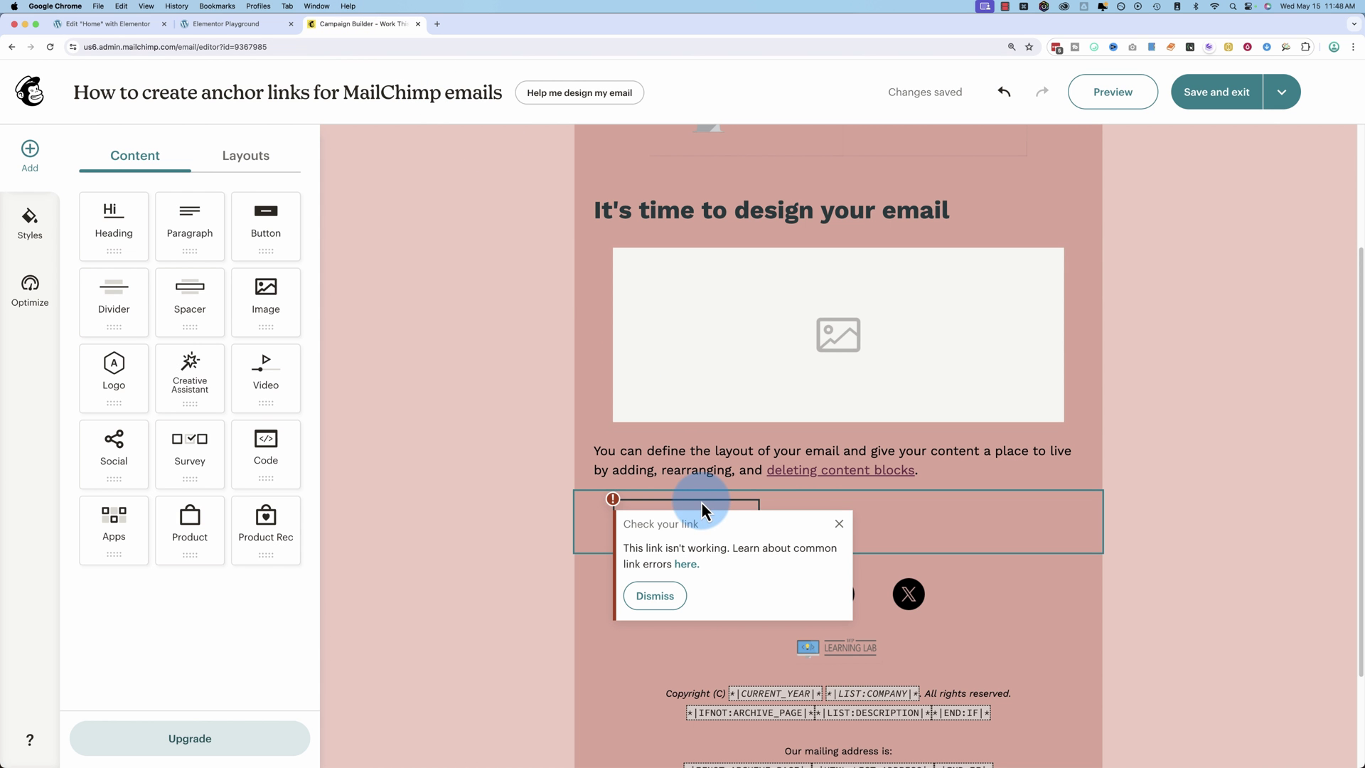
{"action": "left_click", "coordinate": [232, 24]}
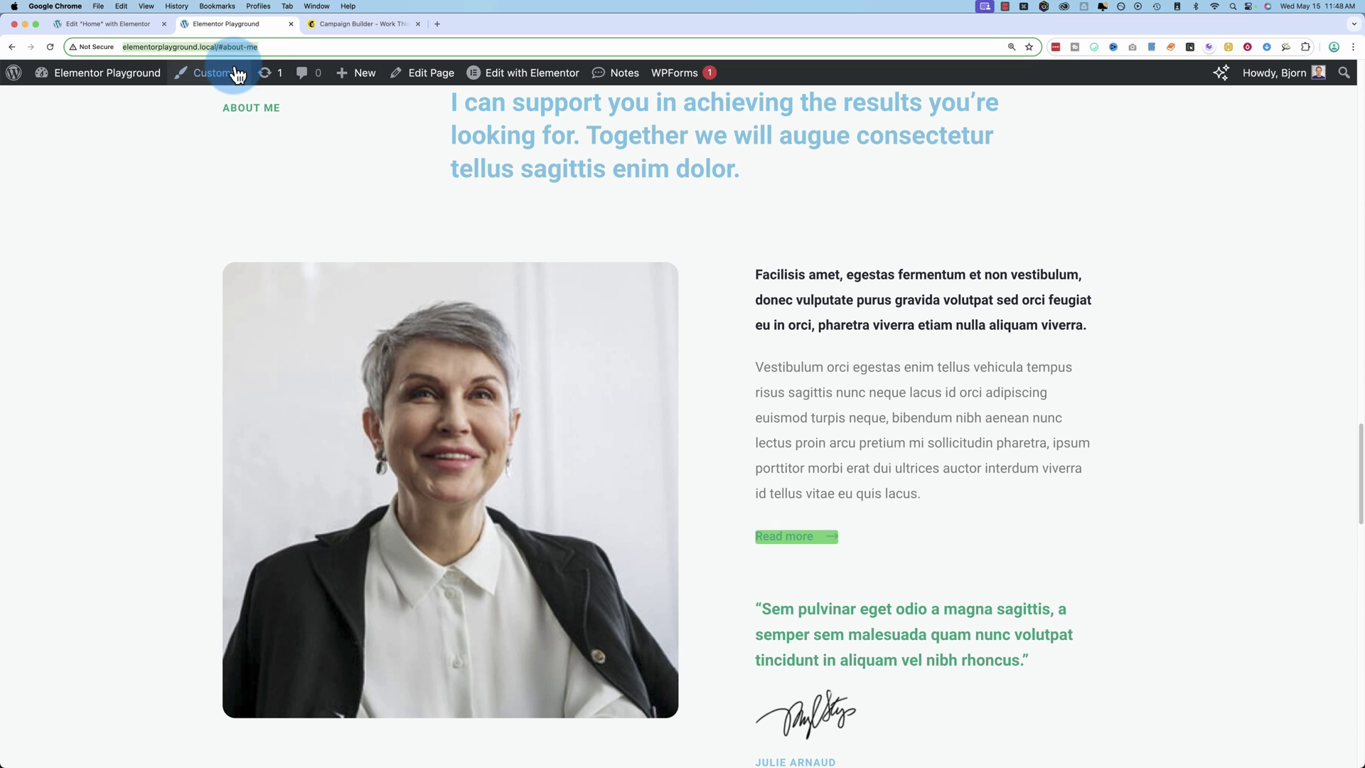
{"action": "left_click", "coordinate": [355, 27]}
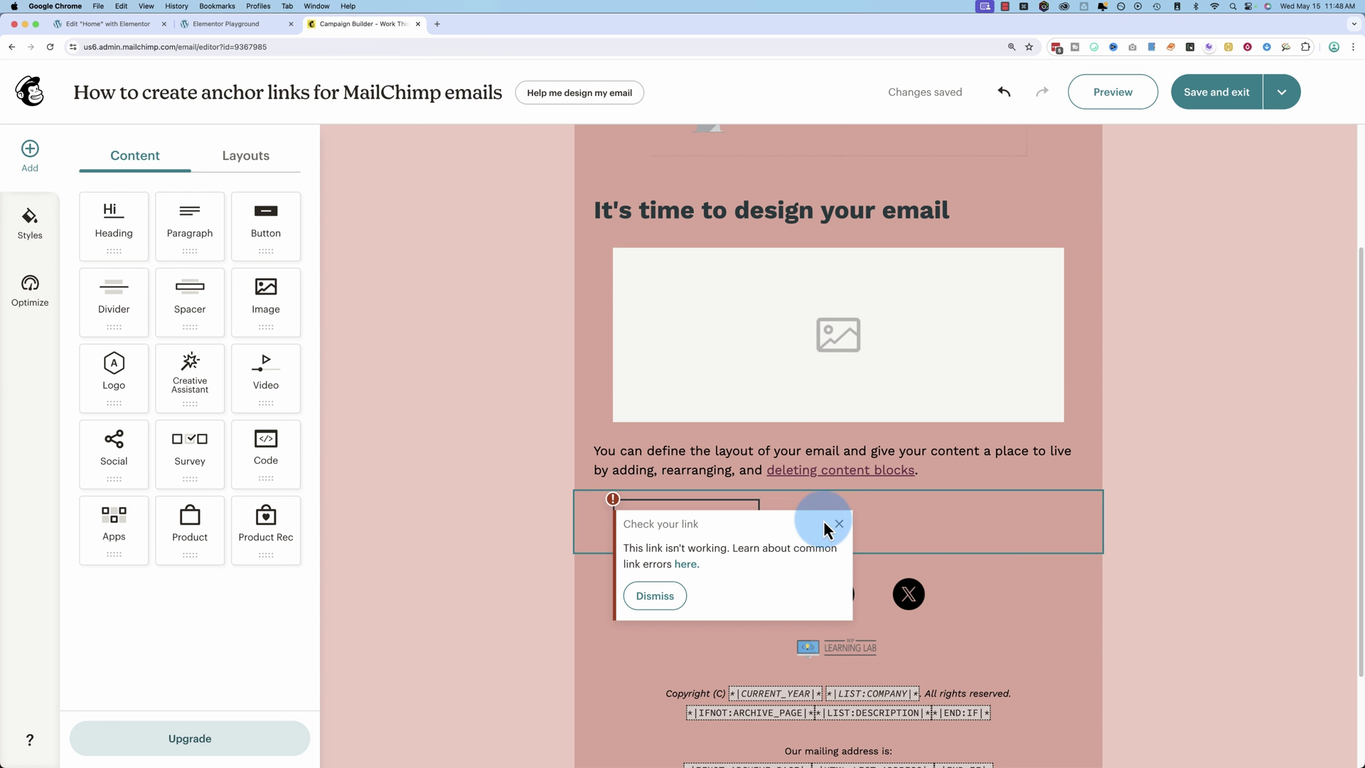
{"action": "left_click", "coordinate": [1195, 112]}
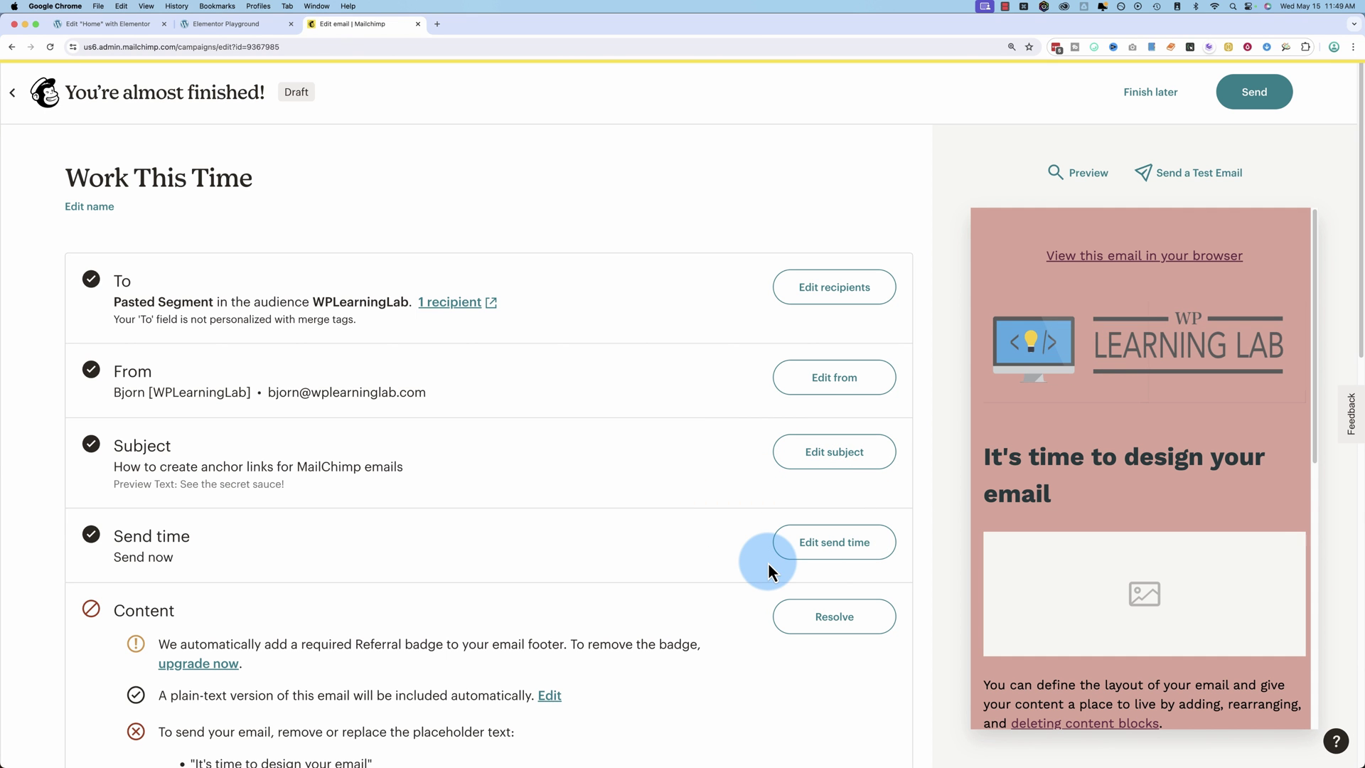
Send a test copy of the anchor-links email to the test recipient's e-mail address.
{"action": "scroll", "coordinate": [768, 561], "scroll_direction": "down", "scroll_amount": 1}
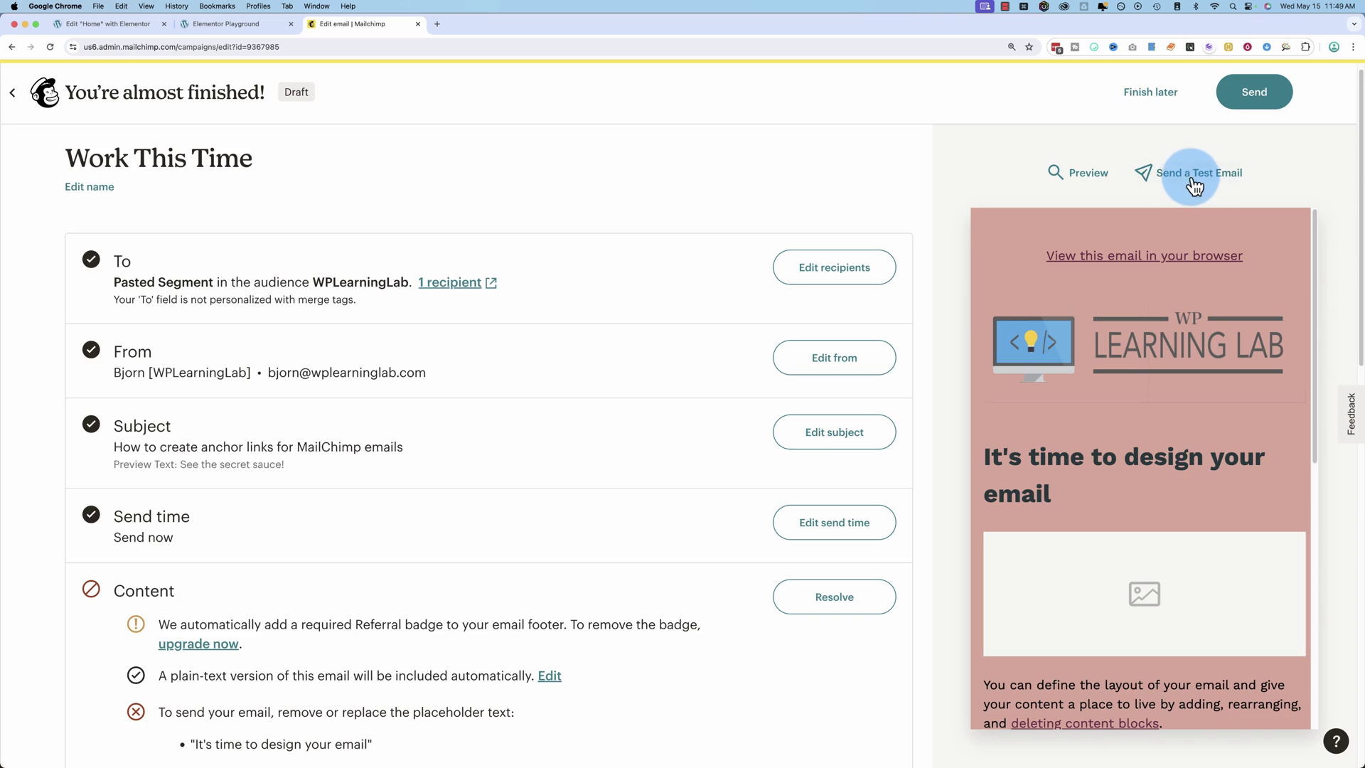
{"action": "left_click", "coordinate": [1194, 183]}
{"action": "left_click", "coordinate": [524, 353]}
{"action": "left_click", "coordinate": [962, 578]}
{"action": "left_click", "coordinate": [431, 679]}
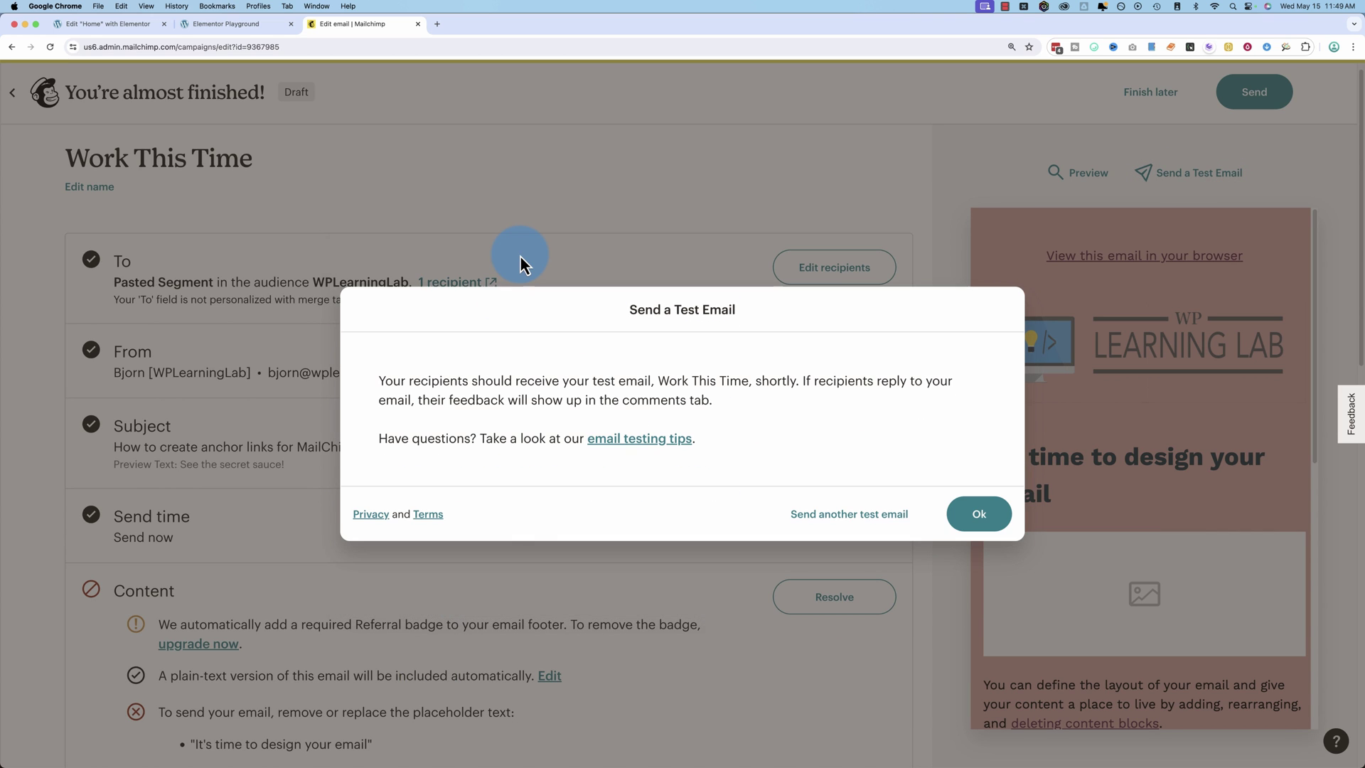
{"action": "left_click", "coordinate": [990, 515]}
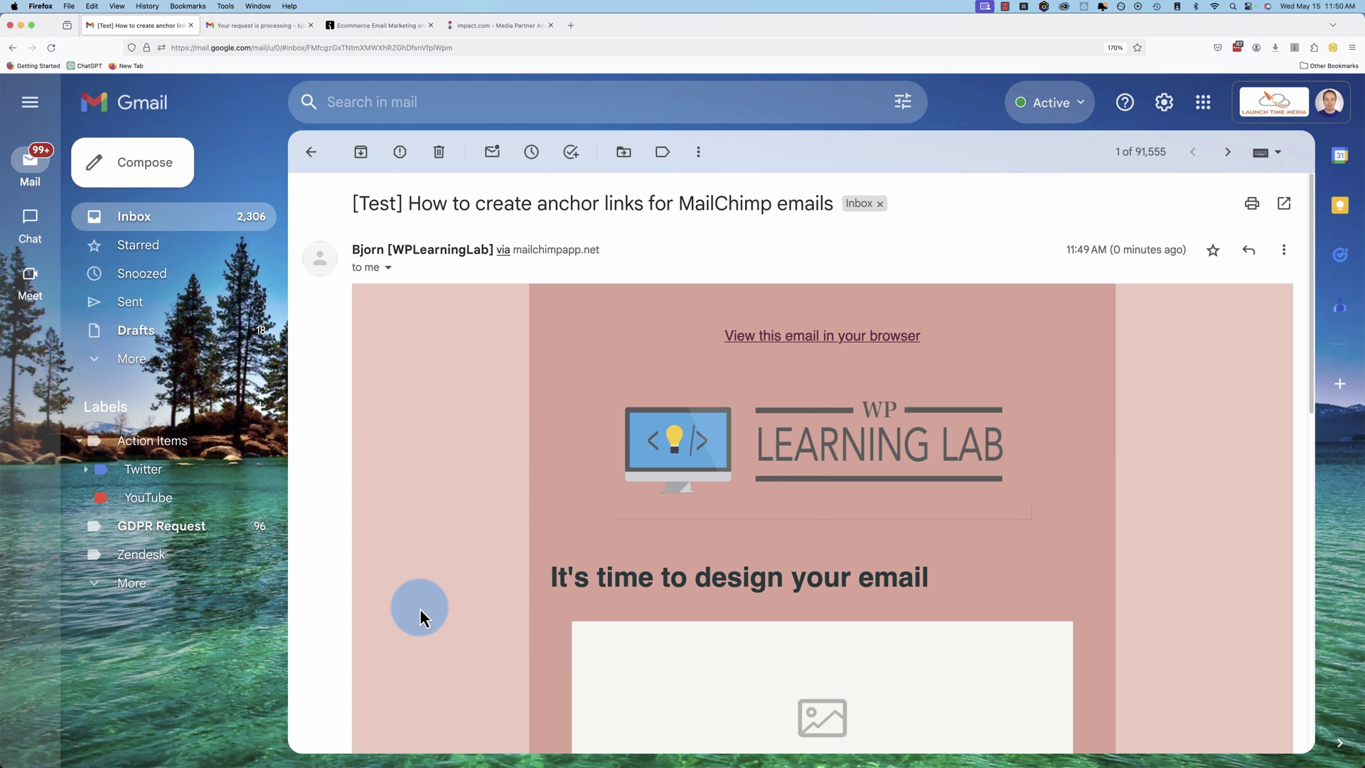
Follow the test email's "deleting content blocks" text link to the About Me section.
{"action": "scroll", "coordinate": [573, 455], "scroll_direction": "down", "scroll_amount": 5}
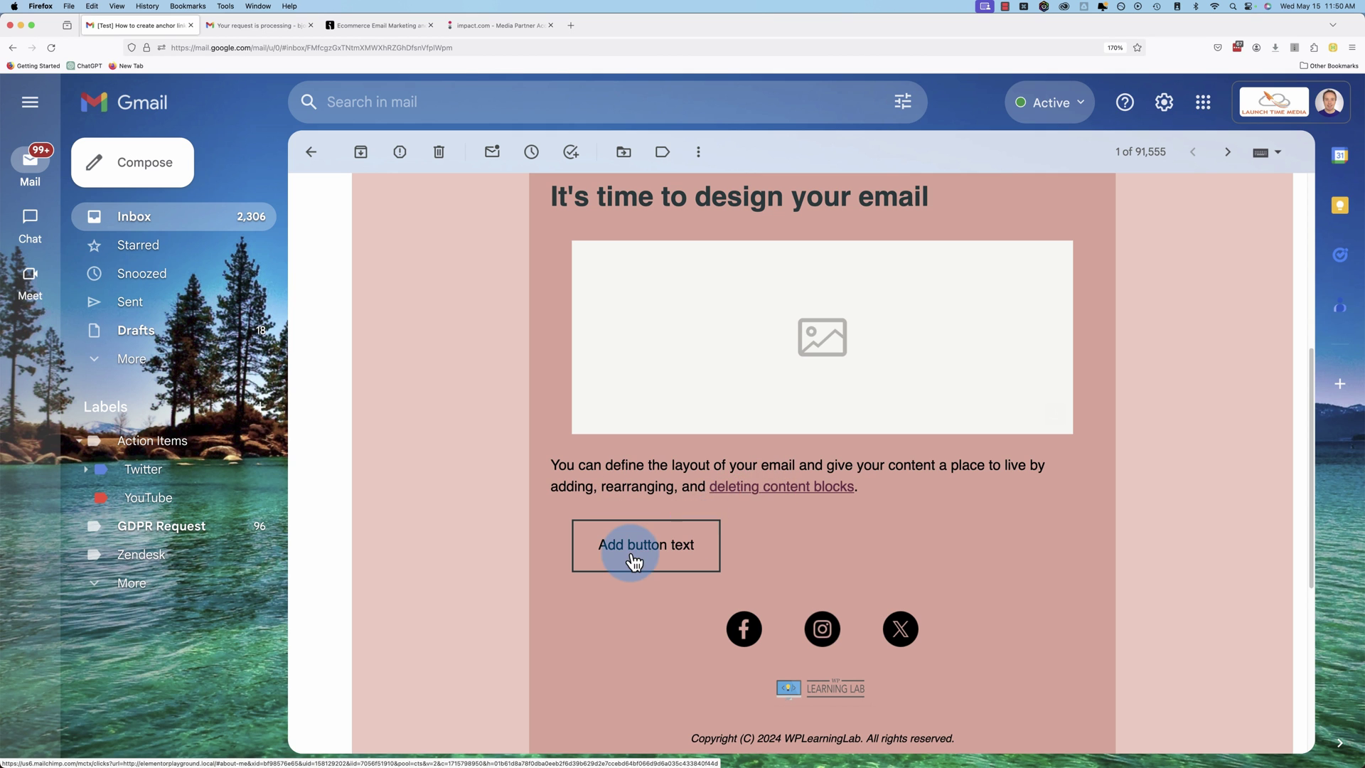
{"action": "left_click", "coordinate": [765, 494]}
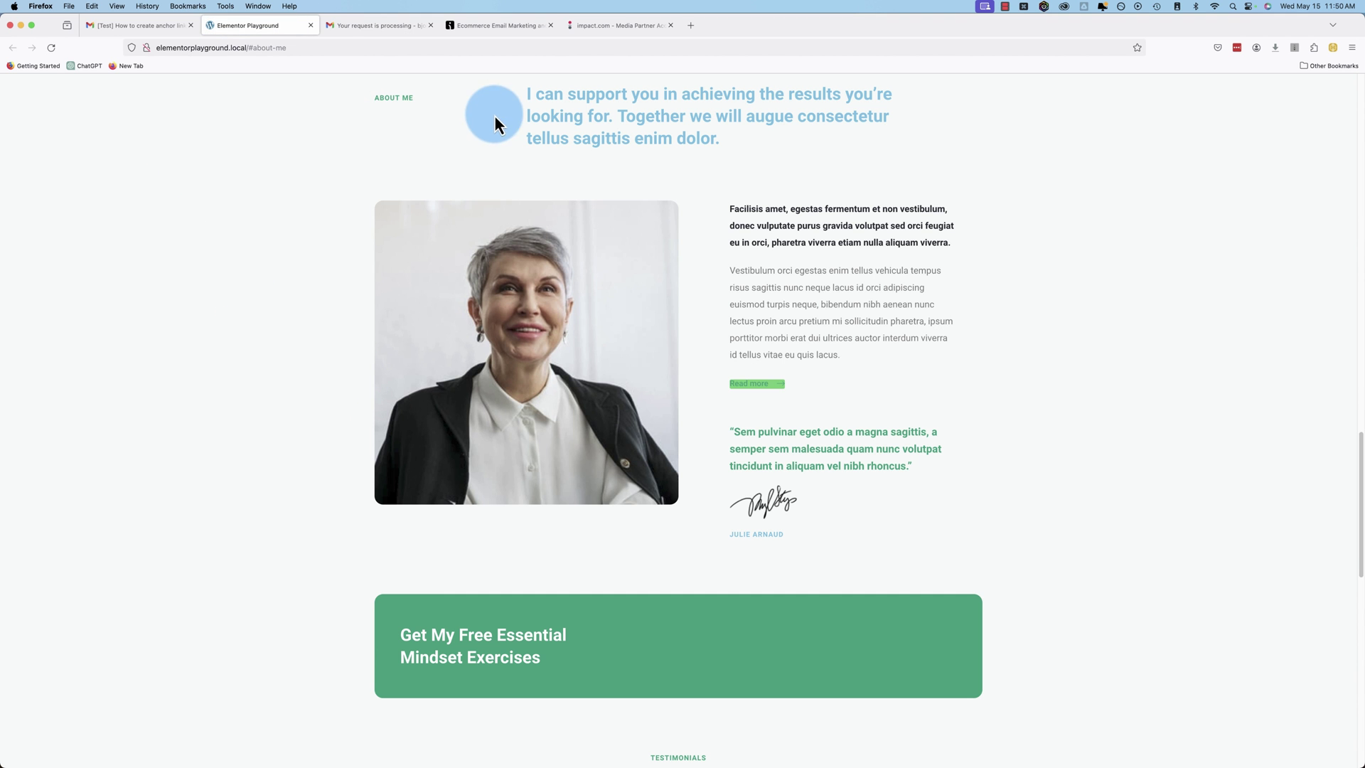
Confirm the page opened at About Me, then follow the email's "Add button text" button.
{"action": "scroll", "coordinate": [288, 398], "scroll_direction": "up", "scroll_amount": 4}
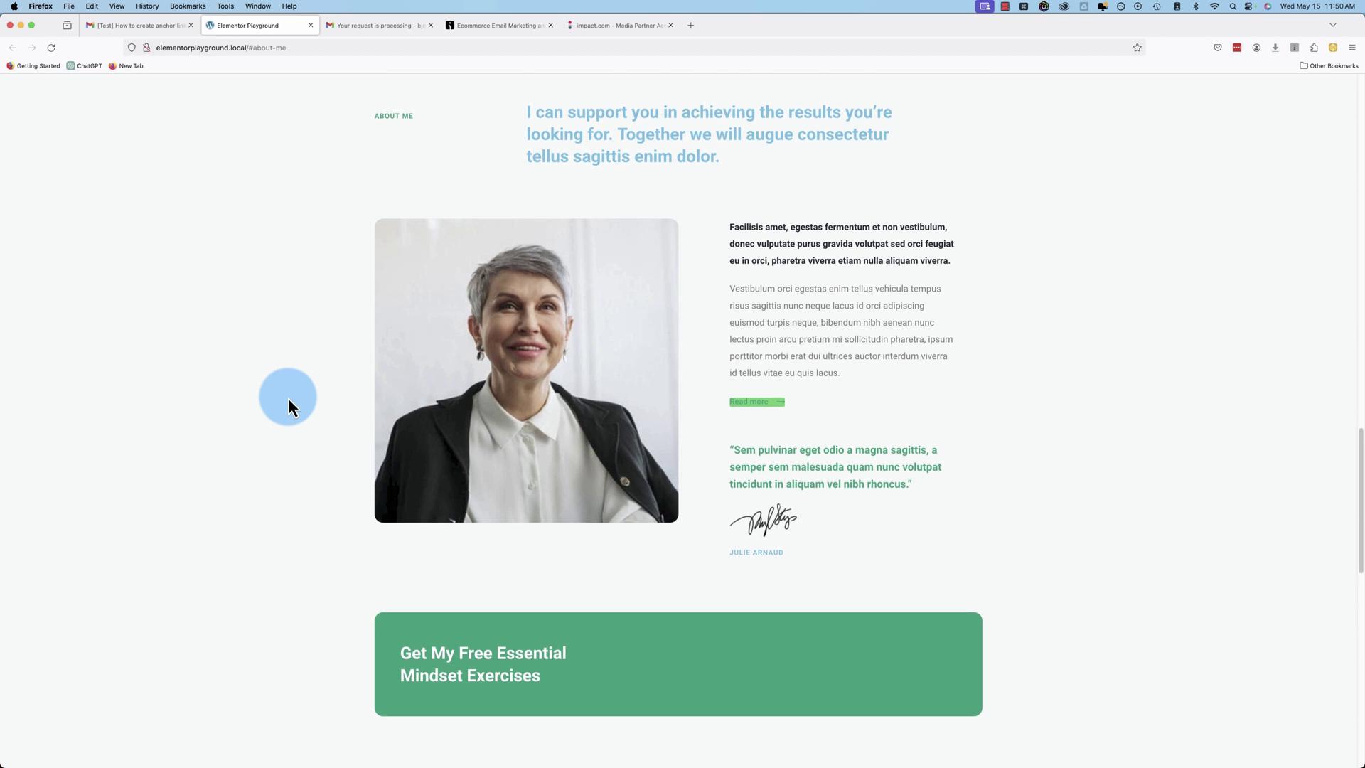
{"action": "scroll", "coordinate": [288, 398], "scroll_direction": "up", "scroll_amount": 5}
{"action": "scroll", "coordinate": [288, 398], "scroll_direction": "down", "scroll_amount": 4}
{"action": "scroll", "coordinate": [288, 398], "scroll_direction": "down", "scroll_amount": 5}
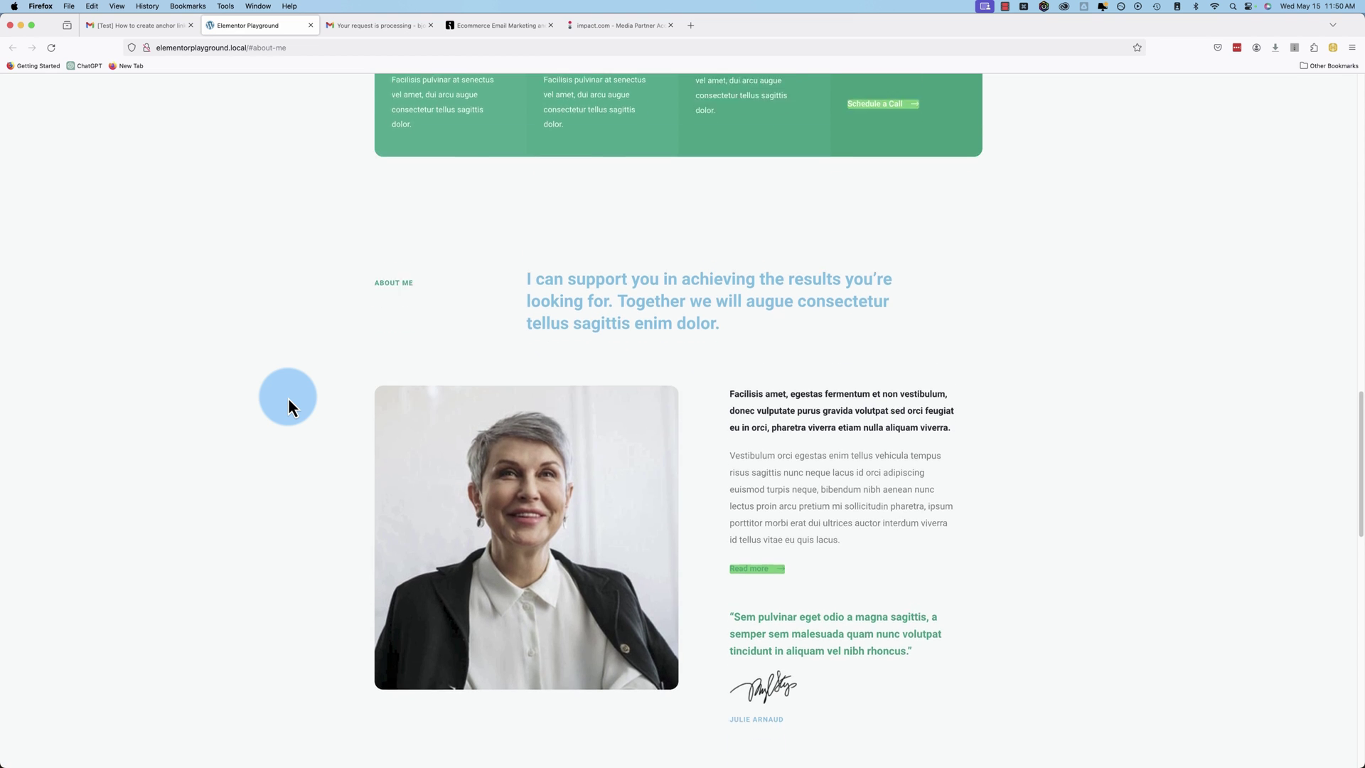
{"action": "scroll", "coordinate": [288, 398], "scroll_direction": "down", "scroll_amount": 1}
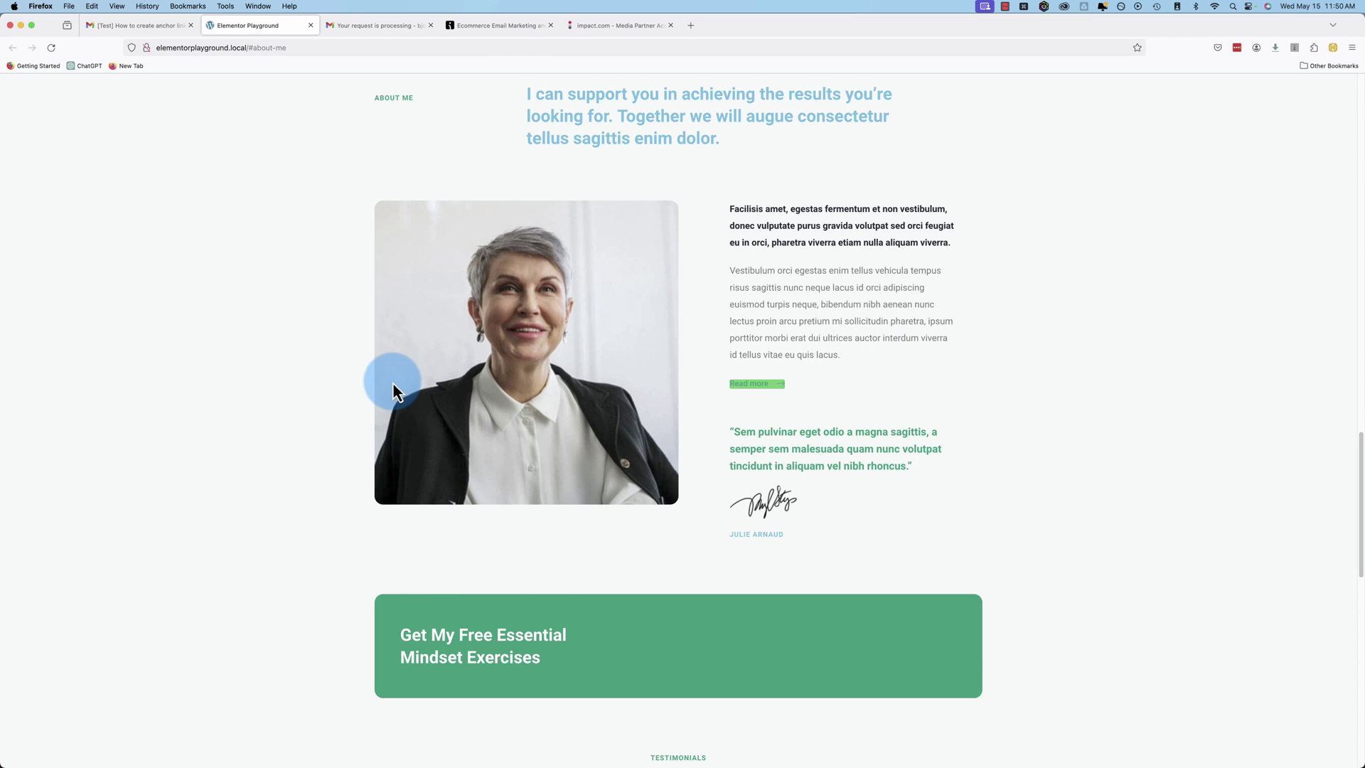
{"action": "left_click", "coordinate": [160, 29]}
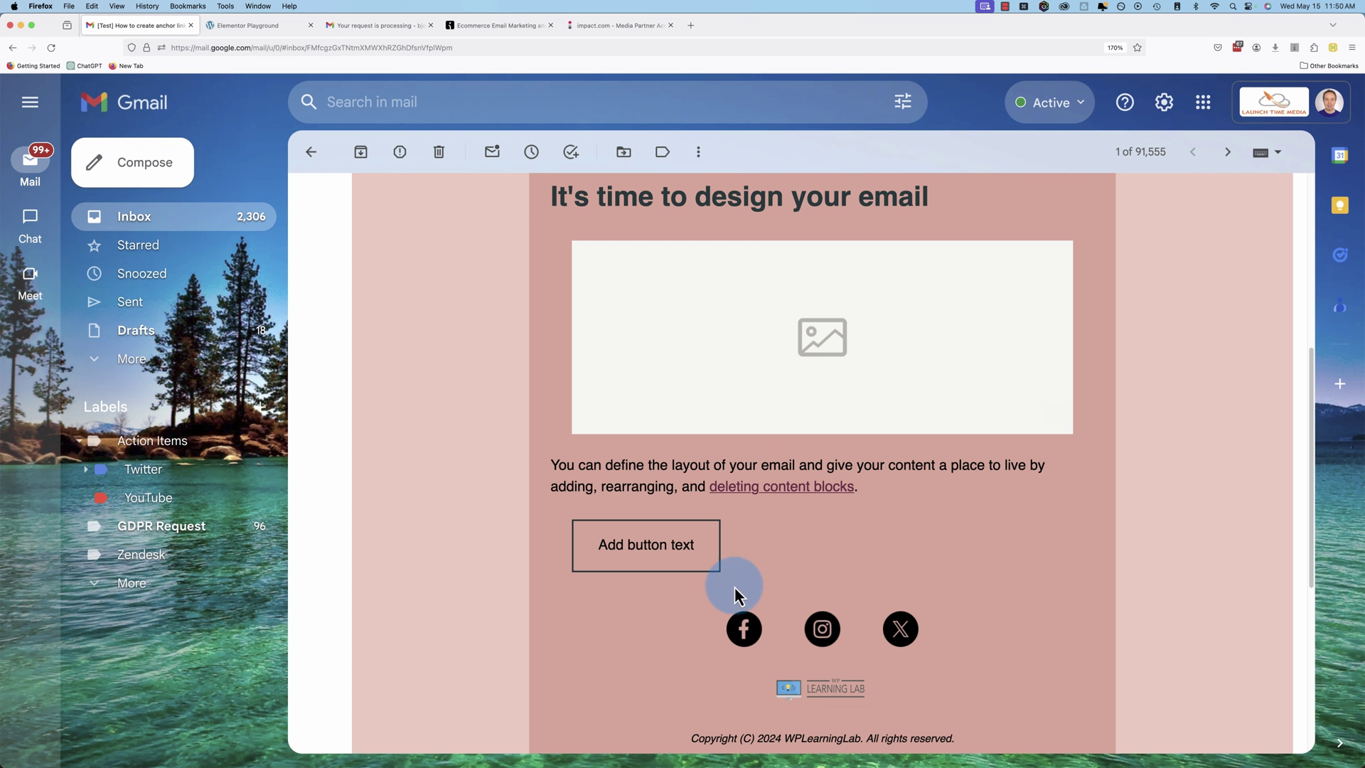
{"action": "left_click", "coordinate": [646, 549]}
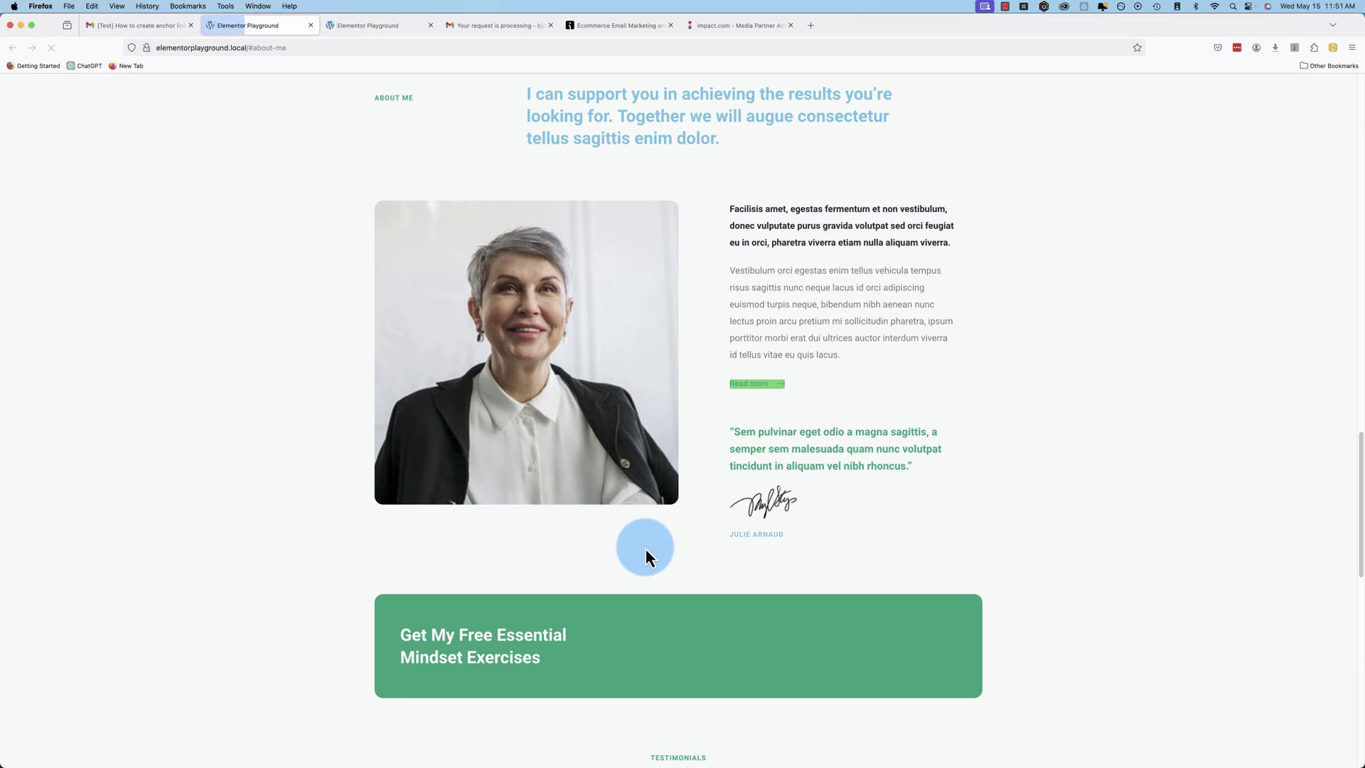